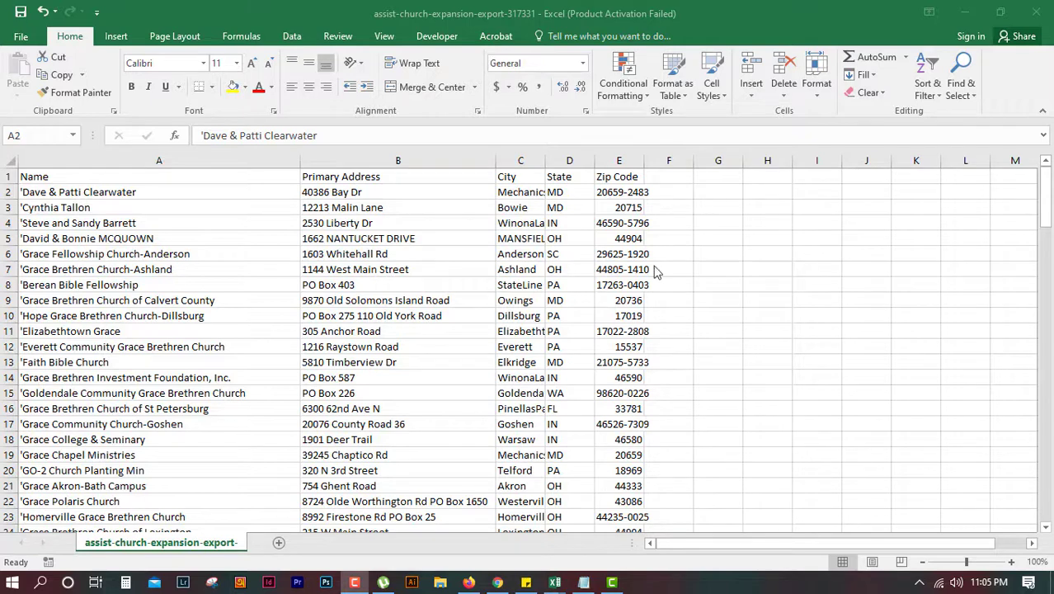
Step: Widen the Zip Code column so the longer zip codes fit inside it
{"action": "left_click", "coordinate": [645, 167]}
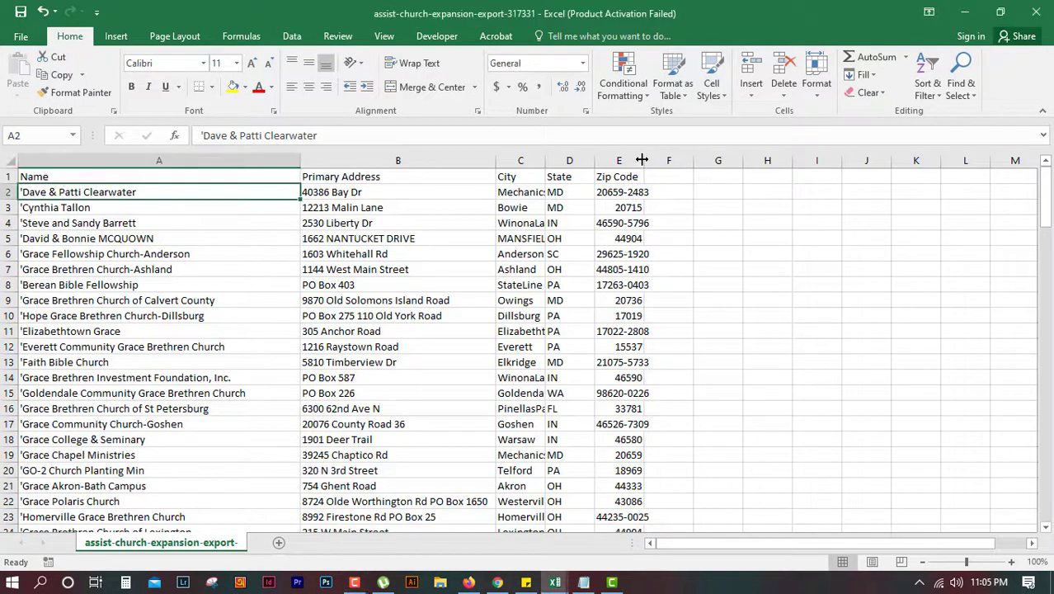
{"action": "left_click_drag", "start_coordinate": [642, 159], "coordinate": [656, 274]}
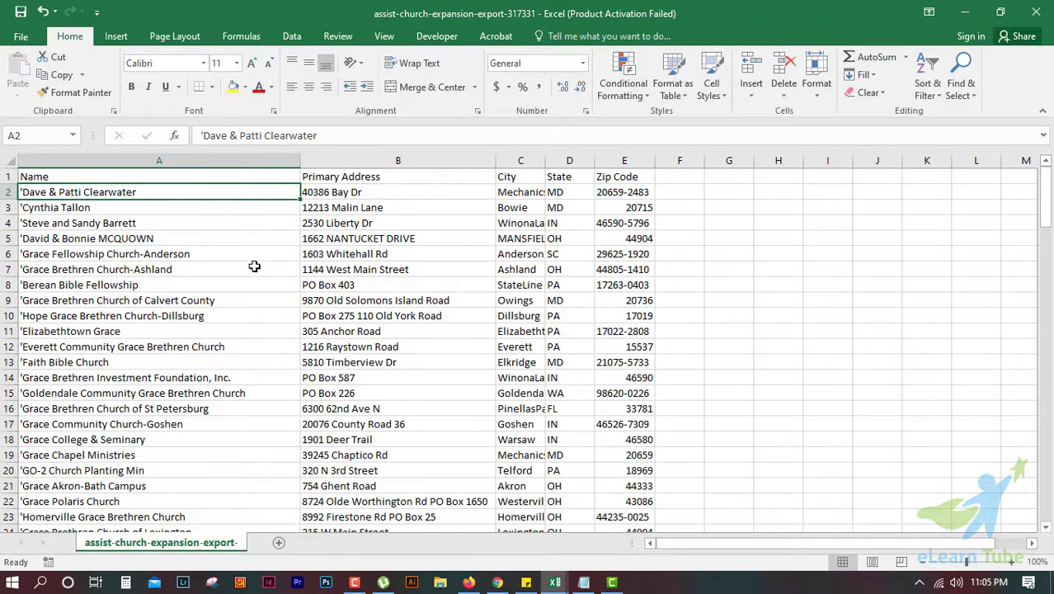
Step: Look through the list and the Name column from A2 to its last row to check how the names are written
{"action": "scroll", "coordinate": [656, 259], "scroll_direction": "down", "scroll_amount": 4}
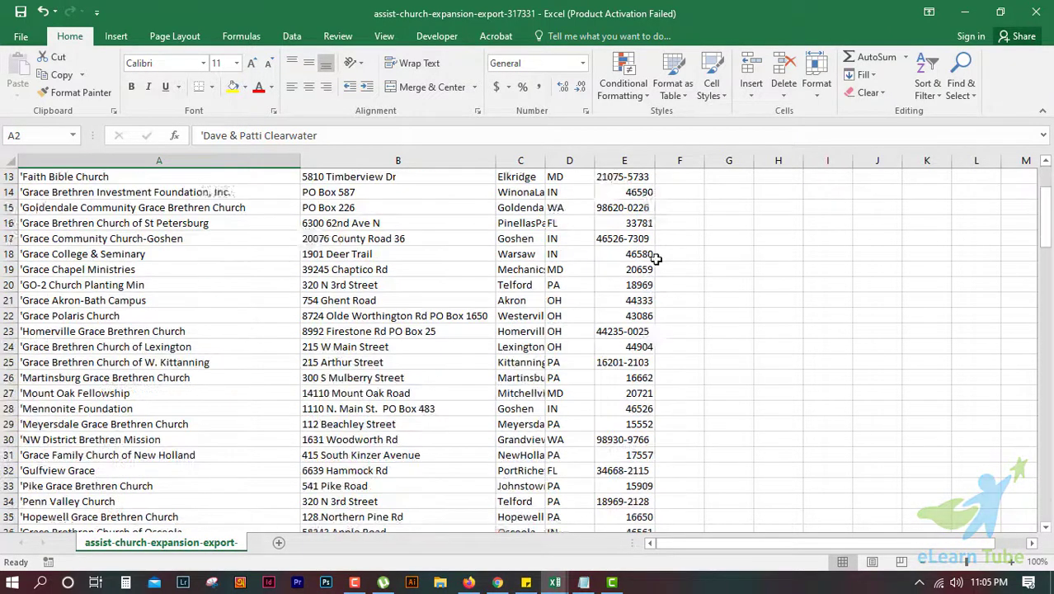
{"action": "scroll", "coordinate": [656, 259], "scroll_direction": "up", "scroll_amount": 4}
{"action": "scroll", "coordinate": [710, 275], "scroll_direction": "down", "scroll_amount": 4}
{"action": "mouse_move", "coordinate": [1049, 223]}
{"action": "left_mouse_down"}
{"action": "mouse_move", "coordinate": [1048, 233]}
{"action": "mouse_move", "coordinate": [1049, 213]}
{"action": "left_mouse_up"}
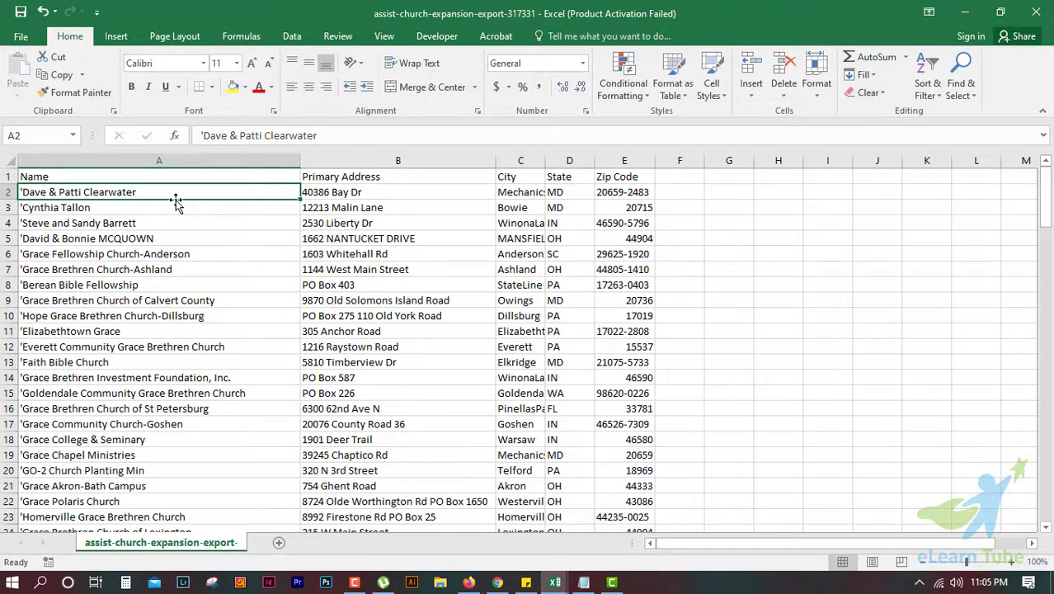
{"action": "key", "text": "ctrl+shift+Down"}
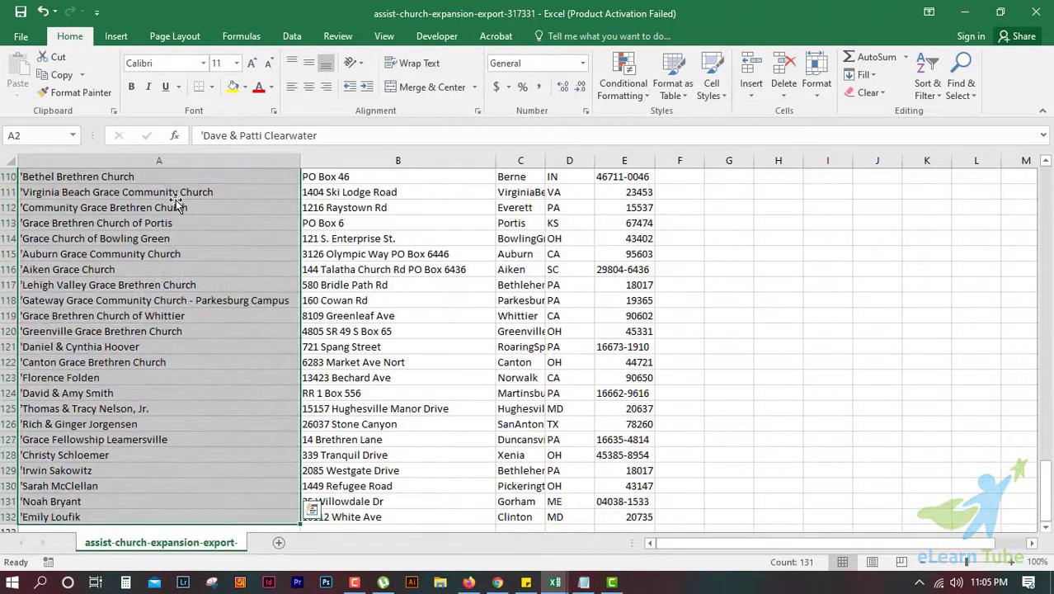
{"action": "scroll", "coordinate": [170, 207], "scroll_direction": "up", "scroll_amount": 20}
{"action": "scroll", "coordinate": [170, 207], "scroll_direction": "up", "scroll_amount": 13}
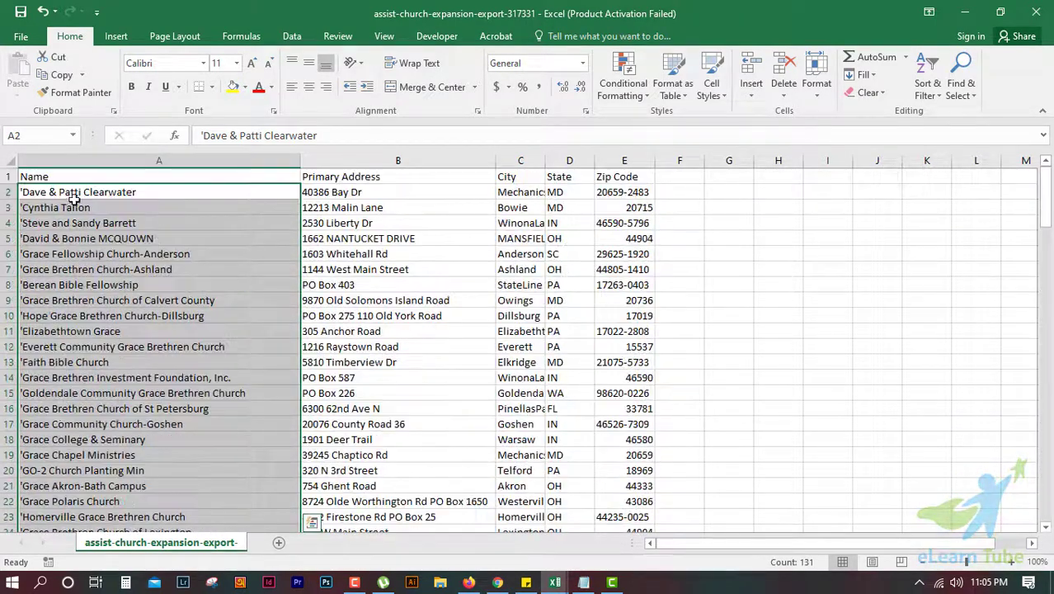
Step: Delete the leading apostrophe from the names in cells A2 and A3
{"action": "left_click", "coordinate": [71, 196]}
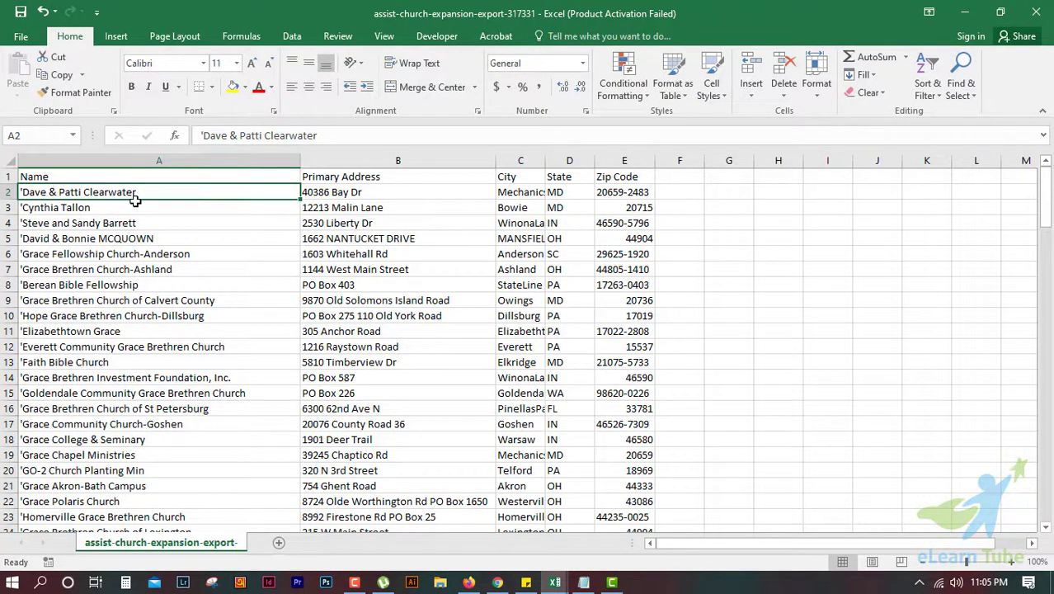
{"action": "mouse_move", "coordinate": [117, 191]}
{"action": "left_mouse_down"}
{"action": "mouse_move", "coordinate": [120, 284]}
{"action": "mouse_move", "coordinate": [132, 191]}
{"action": "left_mouse_up"}
{"action": "left_click", "coordinate": [203, 135]}
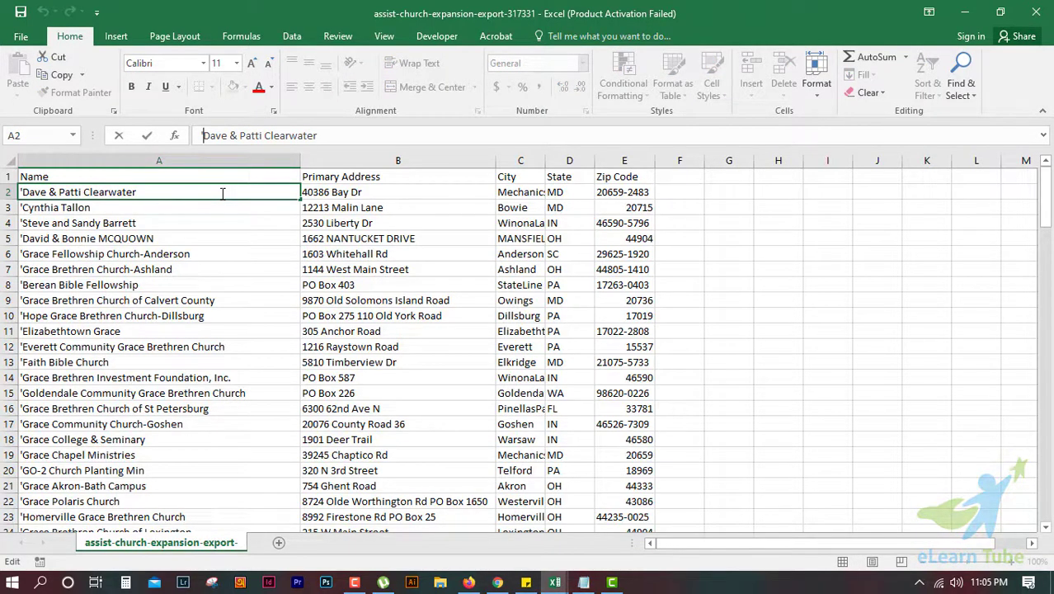
{"action": "key", "text": "Delete"}
{"action": "key", "text": "Return"}
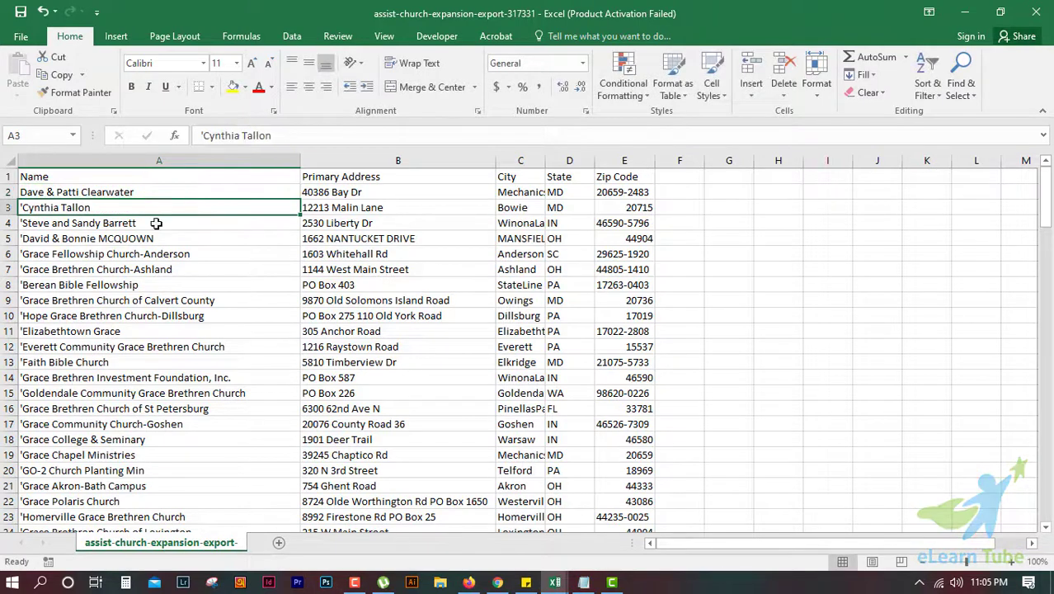
{"action": "left_click", "coordinate": [204, 135]}
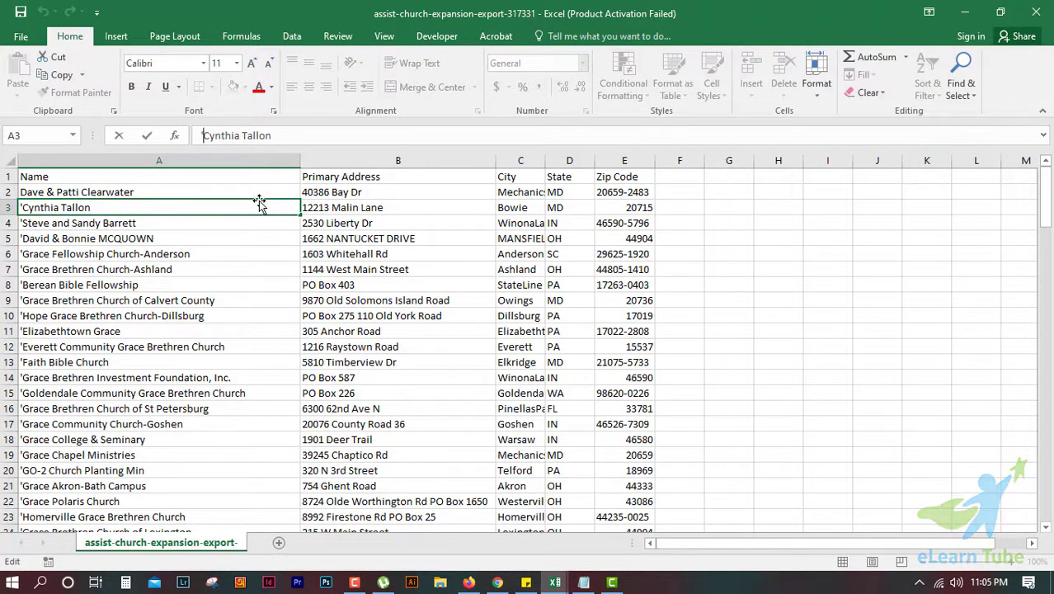
{"action": "key", "text": "Delete"}
{"action": "key", "text": "Return"}
Step: Examine the remaining entries of the Name column for leading apostrophes, down to the end of the list
{"action": "scroll", "coordinate": [258, 201], "scroll_direction": "down", "scroll_amount": 6}
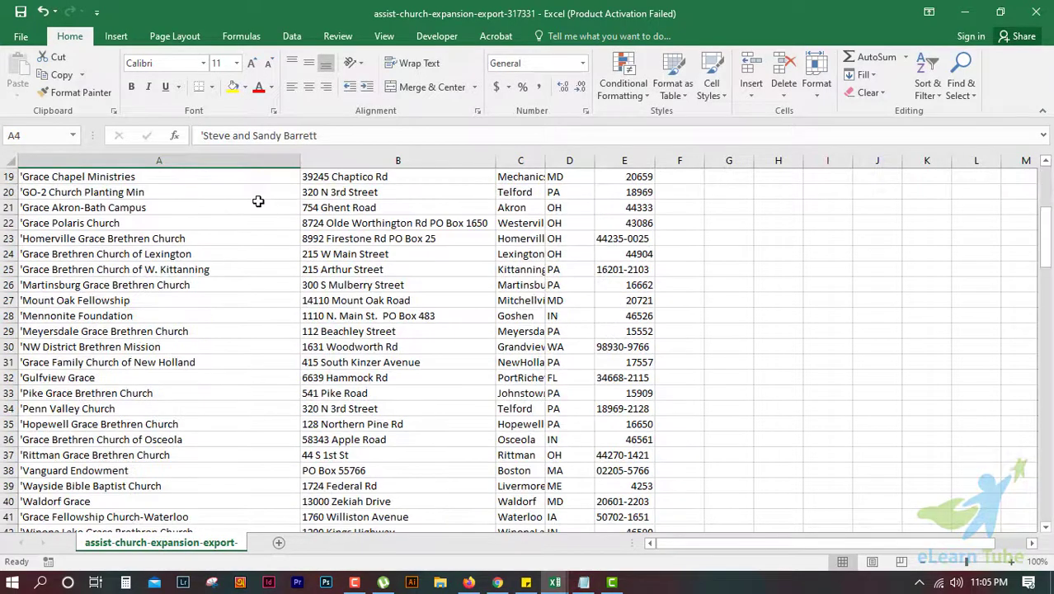
{"action": "scroll", "coordinate": [258, 202], "scroll_direction": "down", "scroll_amount": 6}
{"action": "scroll", "coordinate": [258, 201], "scroll_direction": "up", "scroll_amount": 2}
{"action": "scroll", "coordinate": [257, 206], "scroll_direction": "down", "scroll_amount": 13}
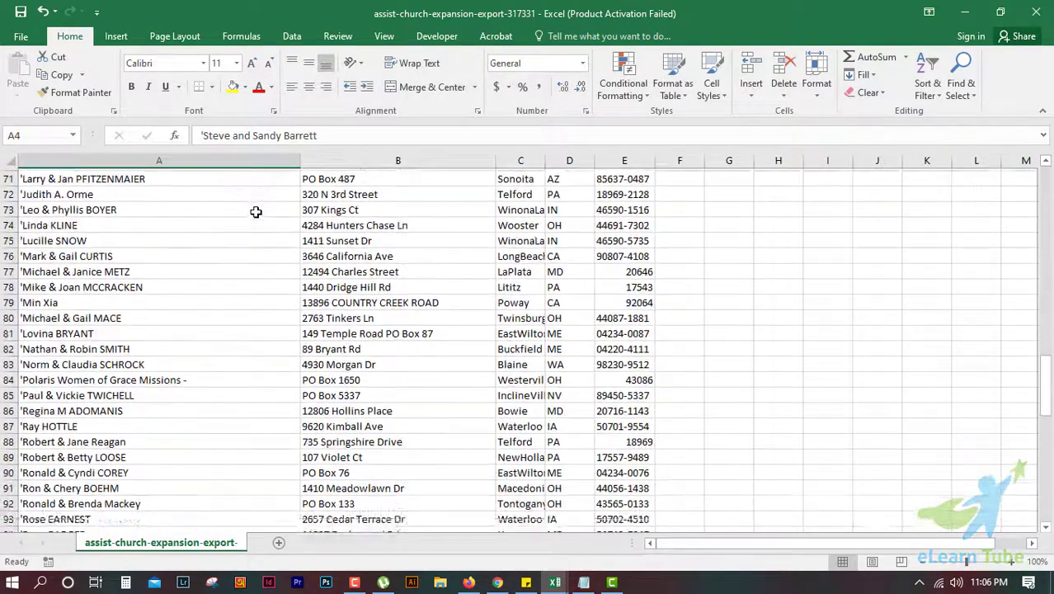
{"action": "scroll", "coordinate": [256, 212], "scroll_direction": "down", "scroll_amount": 20}
{"action": "scroll", "coordinate": [254, 213], "scroll_direction": "up", "scroll_amount": 16}
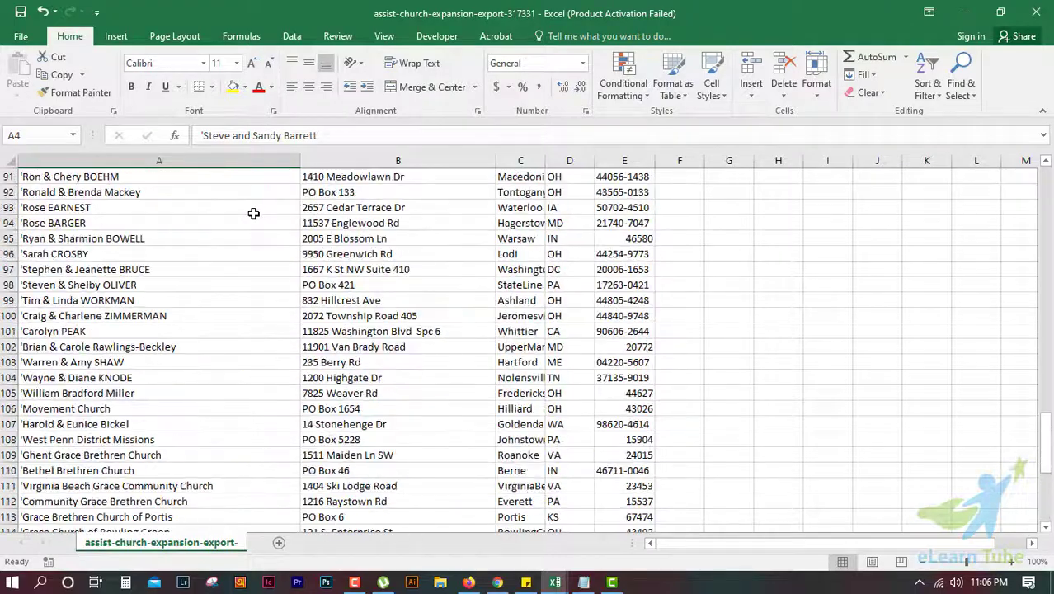
{"action": "scroll", "coordinate": [253, 214], "scroll_direction": "up", "scroll_amount": 20}
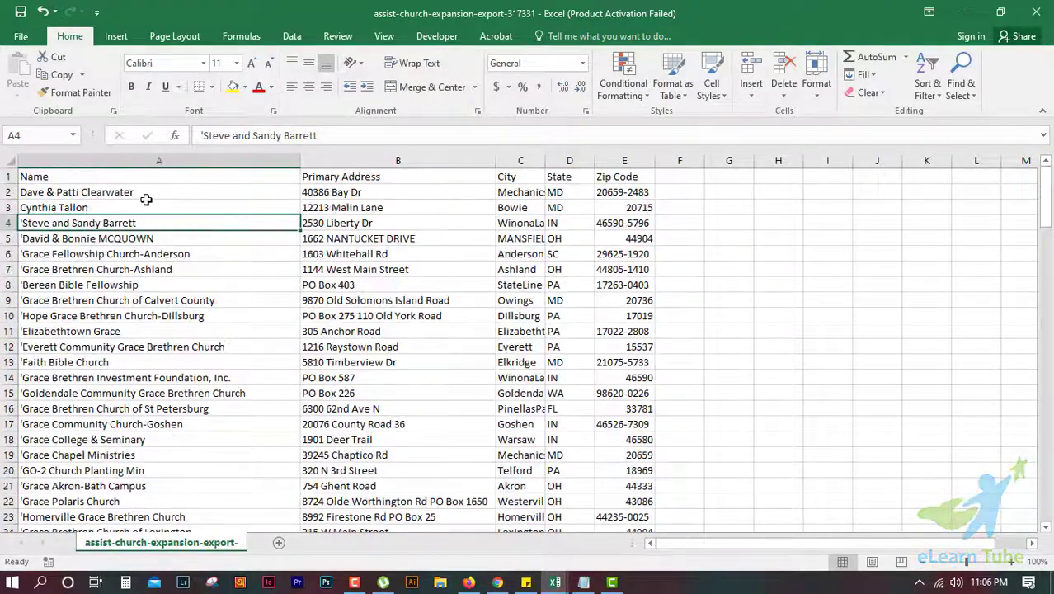
{"action": "key", "text": "ctrl+Home"}
{"action": "key", "text": "ctrl+shift+Down"}
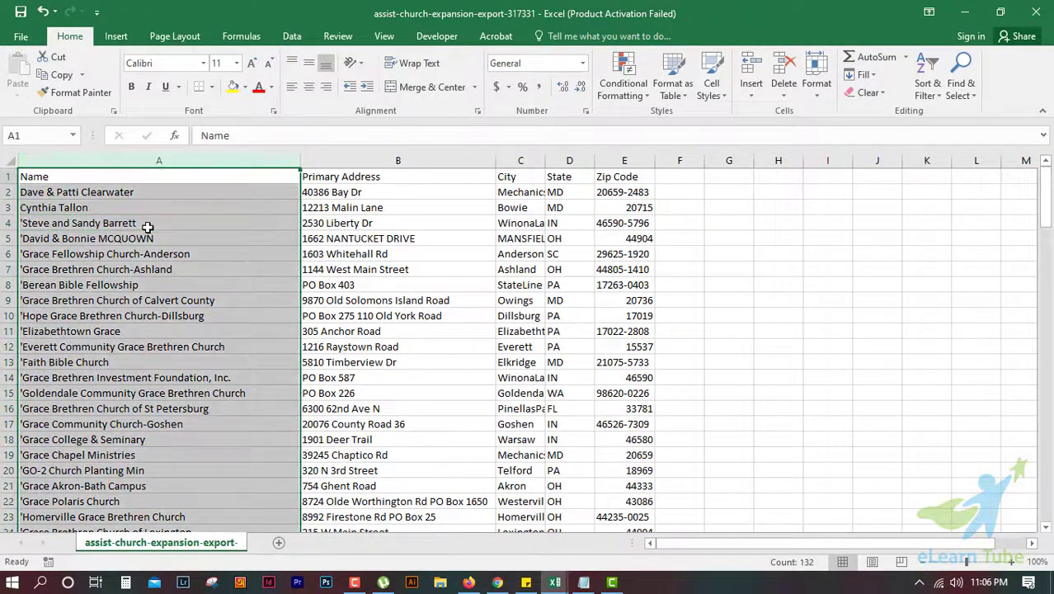
{"action": "left_click", "coordinate": [145, 228]}
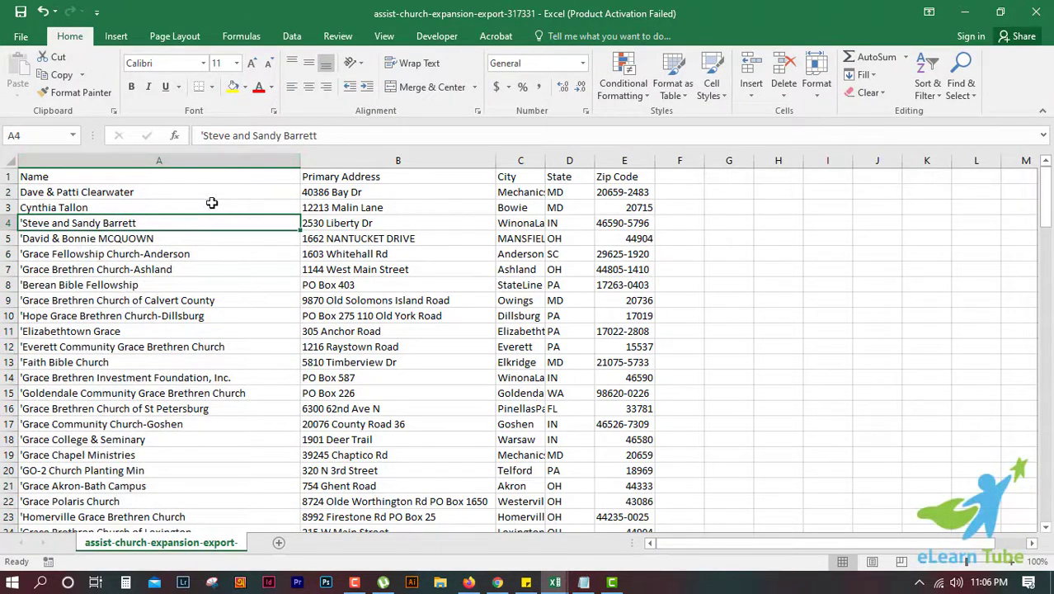
Step: Replace every apostrophe (') in the whole Name column with nothing, using Find and Replace
{"action": "left_click", "coordinate": [177, 159]}
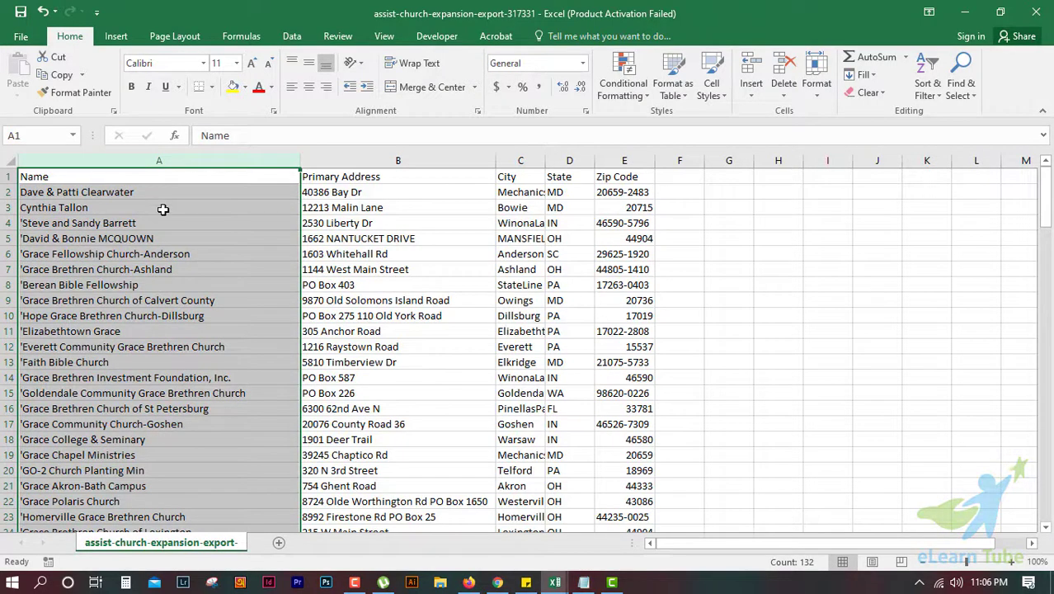
{"action": "key", "text": "ctrl+f"}
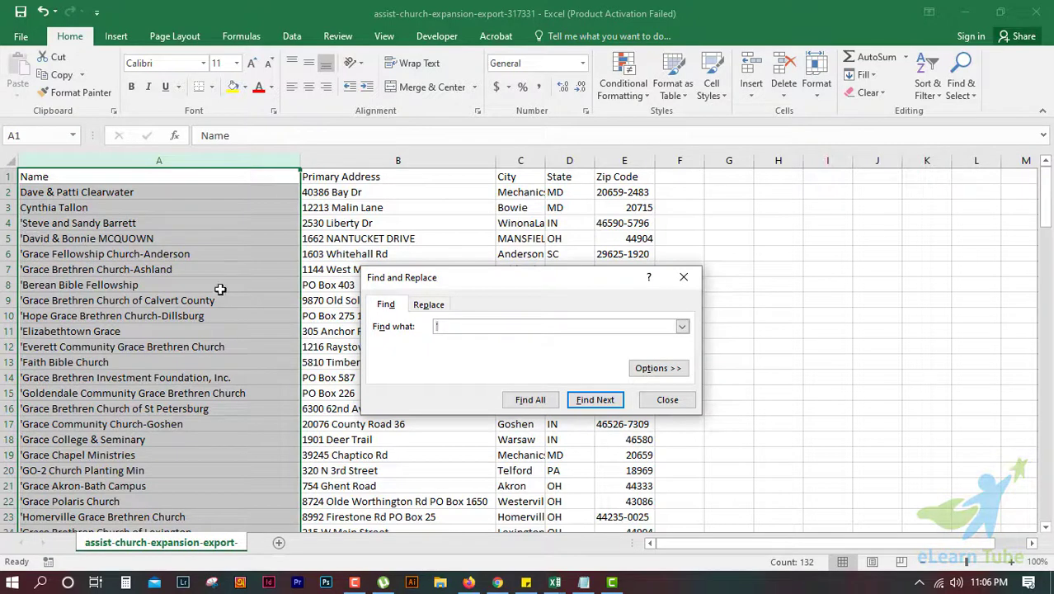
{"action": "type", "text": "'"}
{"action": "left_click", "coordinate": [430, 305]}
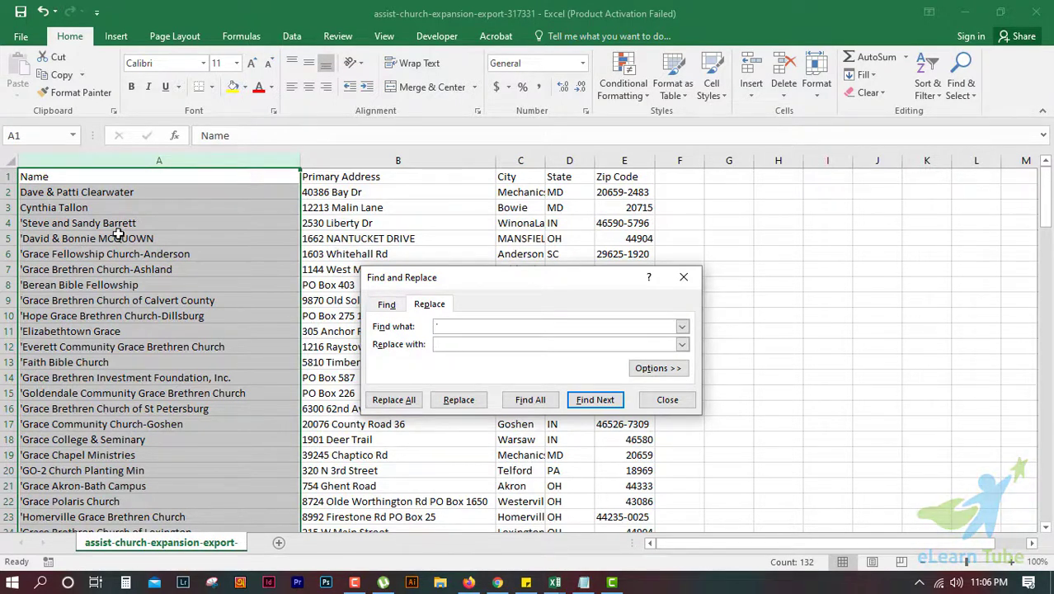
{"action": "left_click", "coordinate": [452, 345]}
{"action": "left_click", "coordinate": [396, 402]}
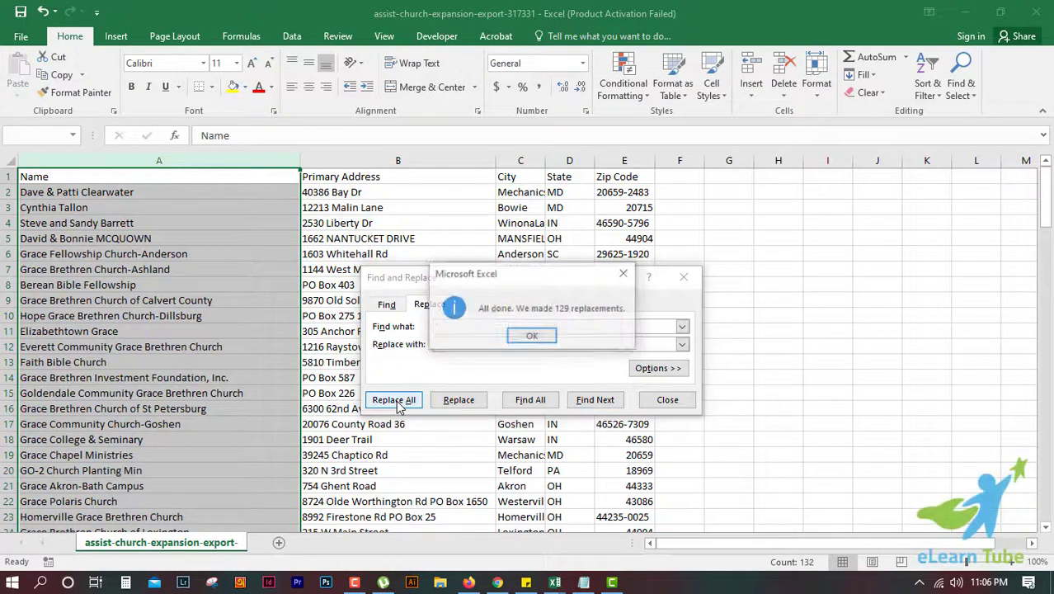
{"action": "left_click", "coordinate": [532, 337]}
{"action": "left_click", "coordinate": [683, 277]}
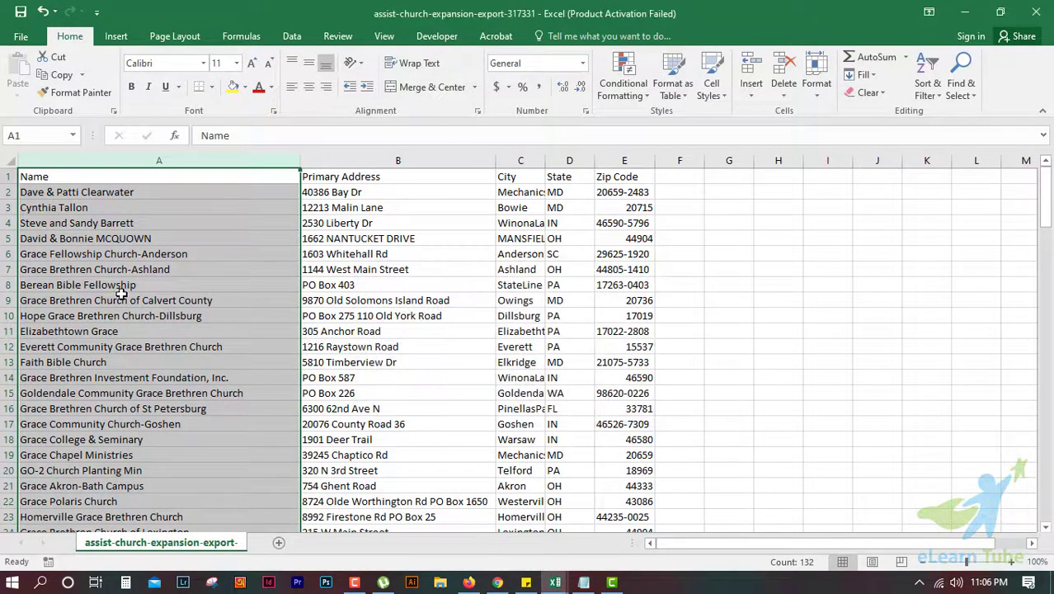
Step: Check the Name column down to the end of the list for any leftover apostrophes
{"action": "left_click", "coordinate": [121, 295]}
{"action": "scroll", "coordinate": [169, 367], "scroll_direction": "down", "scroll_amount": 20}
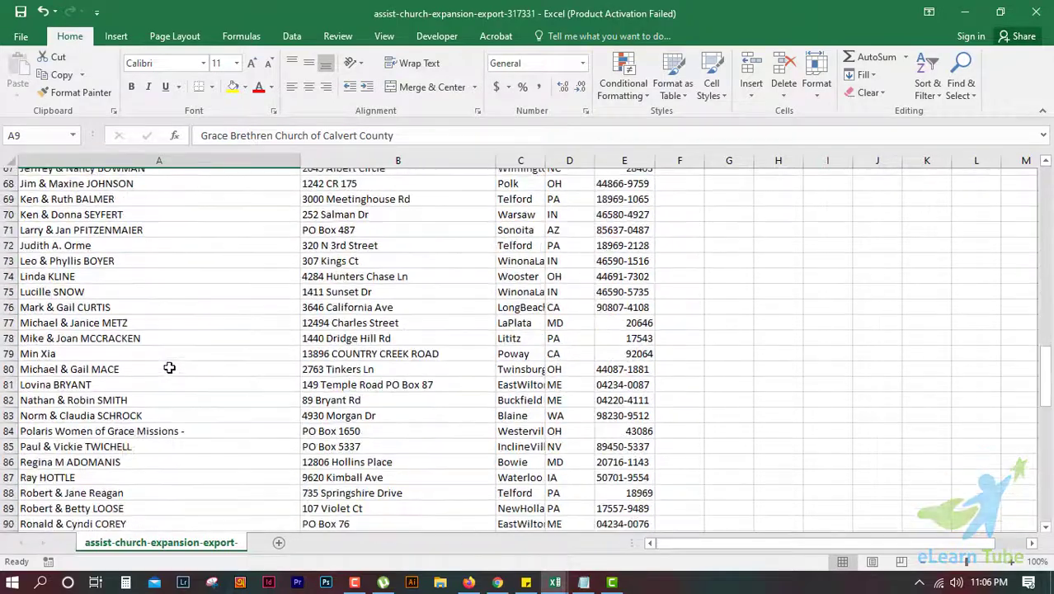
{"action": "scroll", "coordinate": [169, 367], "scroll_direction": "down", "scroll_amount": 20}
{"action": "scroll", "coordinate": [165, 363], "scroll_direction": "up", "scroll_amount": 12}
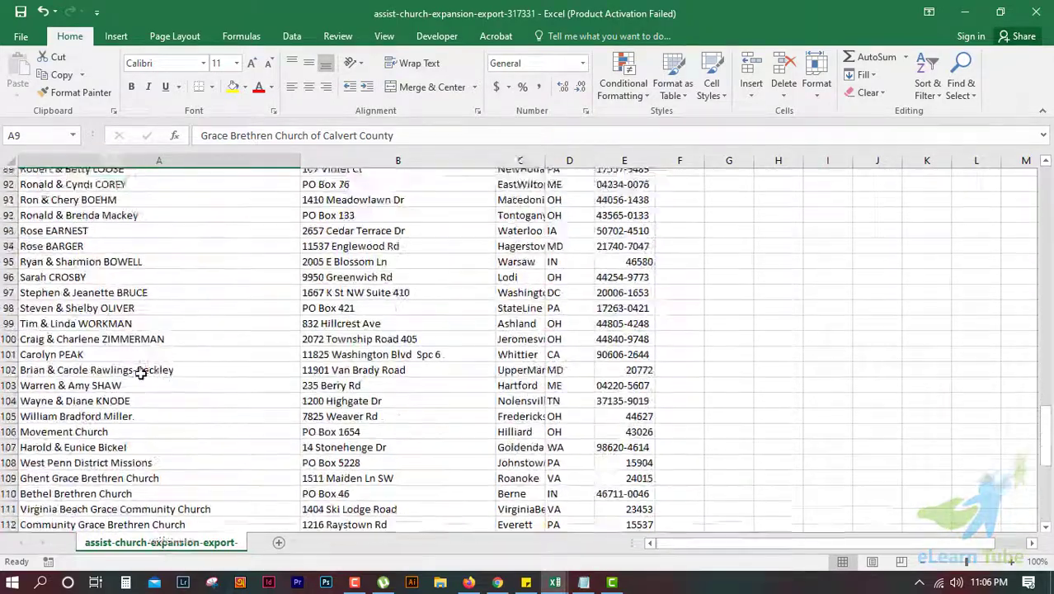
{"action": "scroll", "coordinate": [140, 373], "scroll_direction": "up", "scroll_amount": 20}
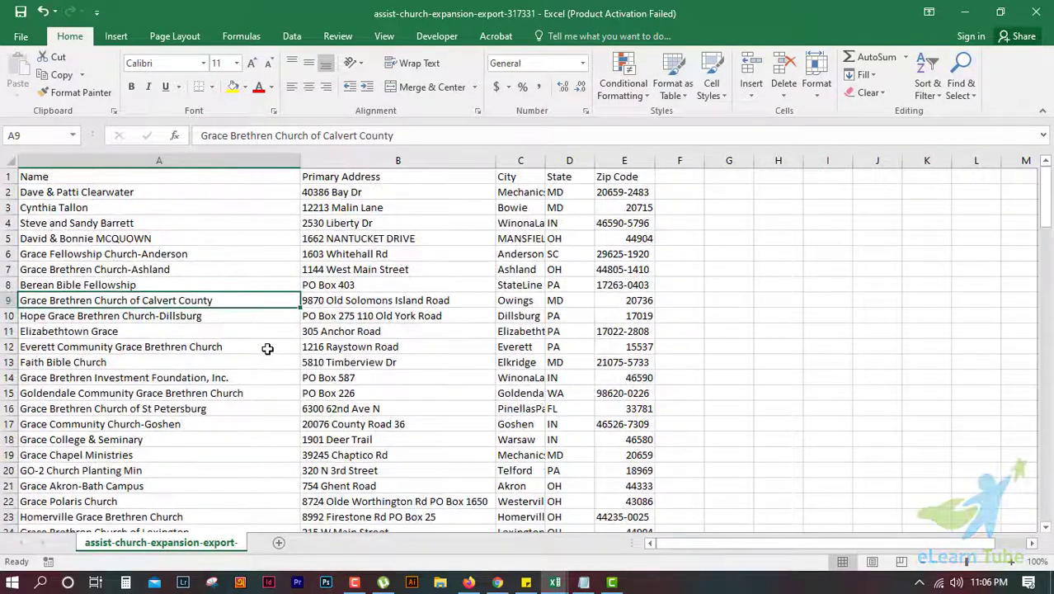
{"action": "scroll", "coordinate": [267, 351], "scroll_direction": "down", "scroll_amount": 13}
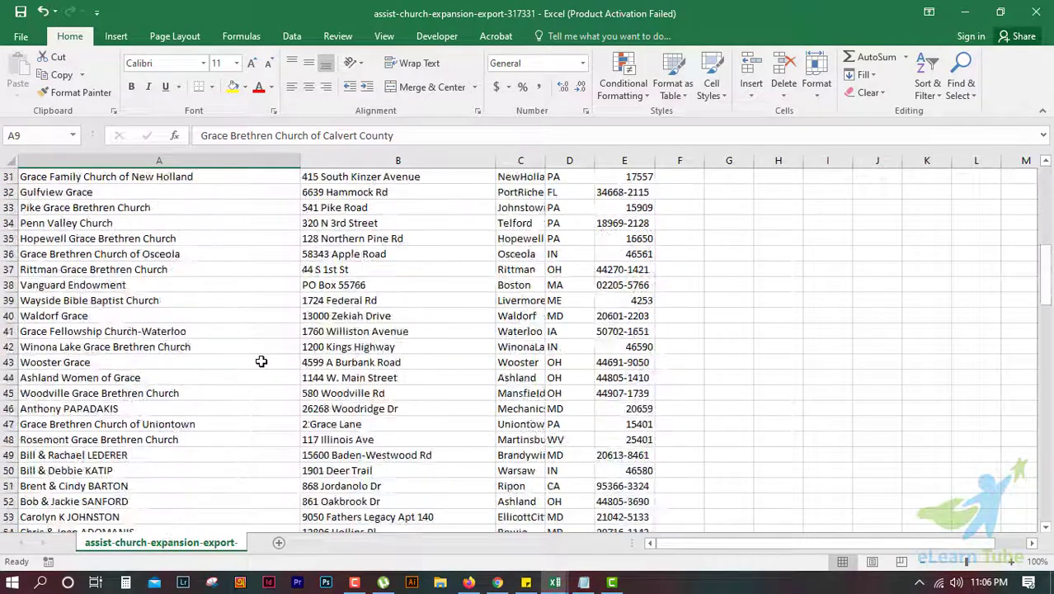
{"action": "scroll", "coordinate": [264, 359], "scroll_direction": "up", "scroll_amount": 13}
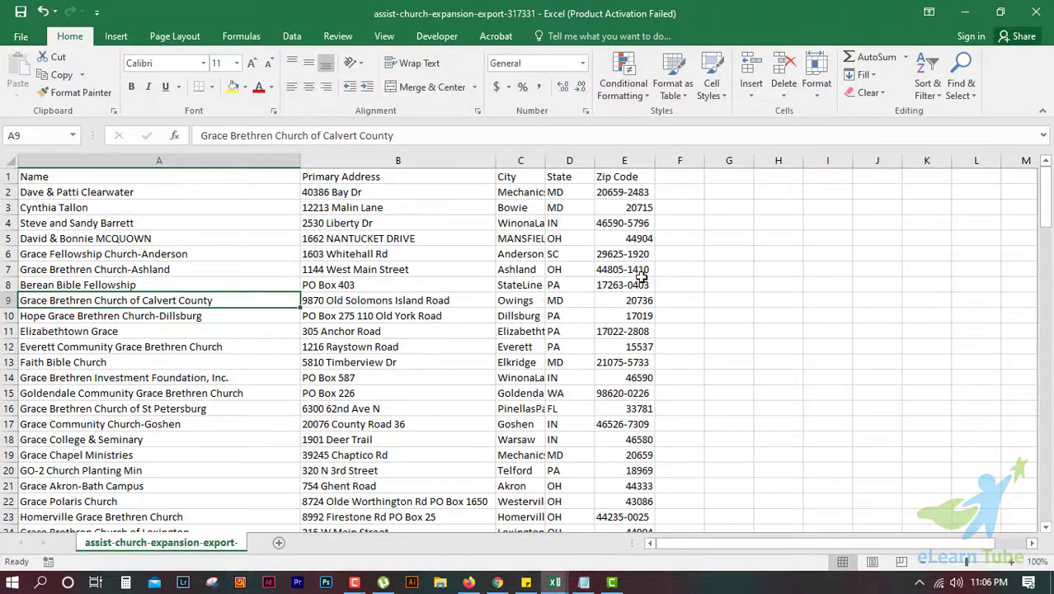
Step: Switch to the Directory workbook and look over its contact list on Sheet1, including the Name column
{"action": "left_click", "coordinate": [556, 583]}
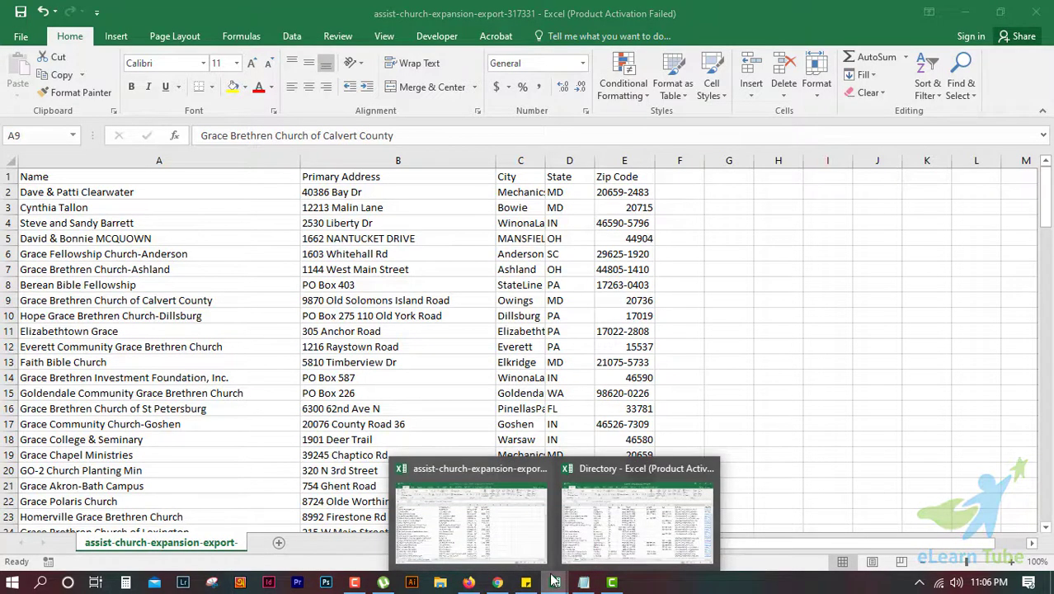
{"action": "left_click", "coordinate": [637, 519]}
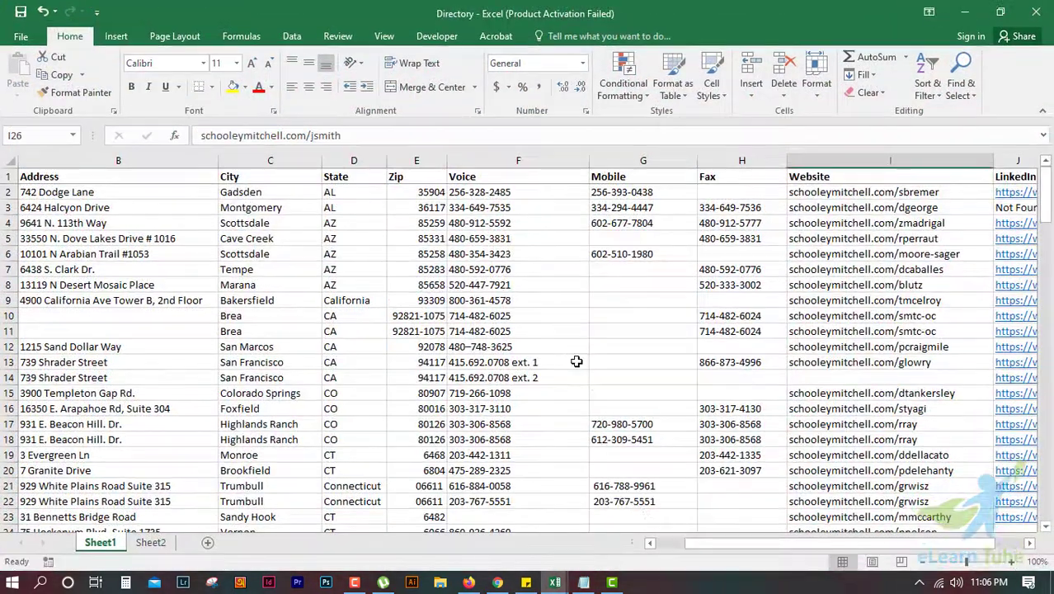
{"action": "scroll", "coordinate": [474, 382], "scroll_direction": "down", "scroll_amount": 6}
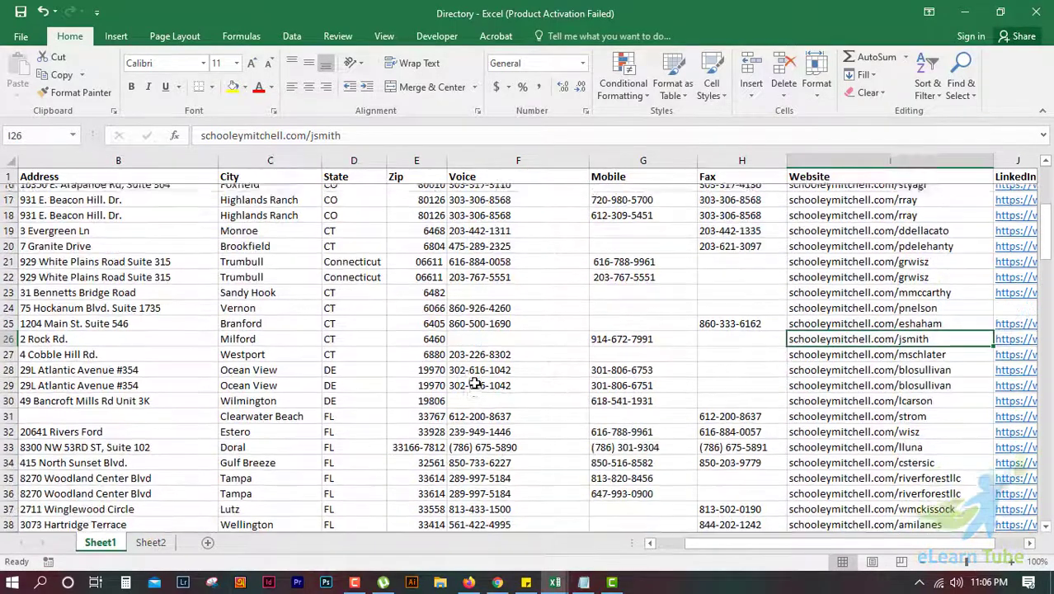
{"action": "scroll", "coordinate": [474, 382], "scroll_direction": "up", "scroll_amount": 6}
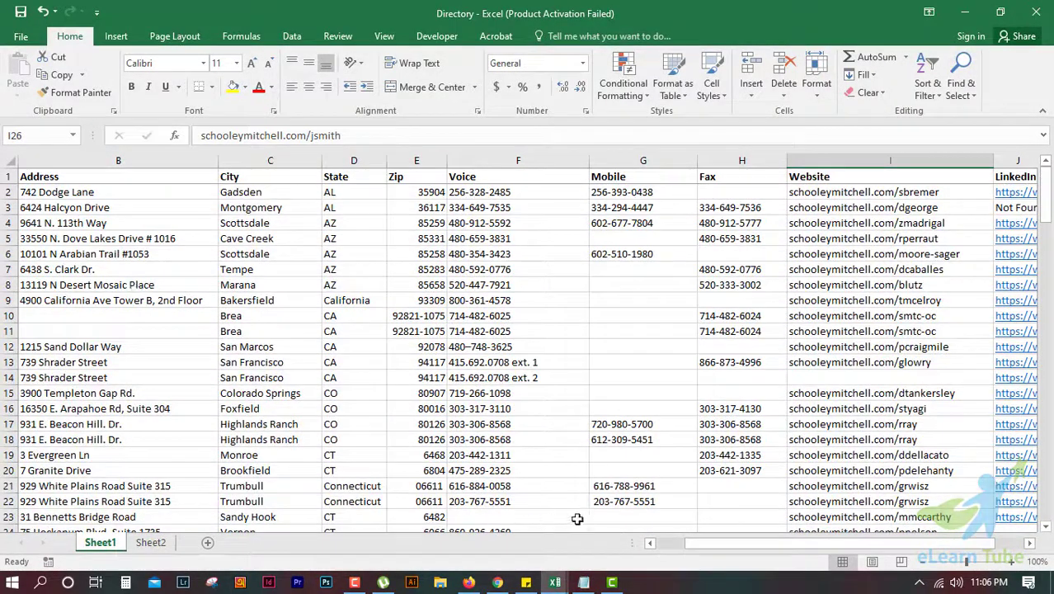
{"action": "left_click_drag", "start_coordinate": [725, 546], "coordinate": [659, 560]}
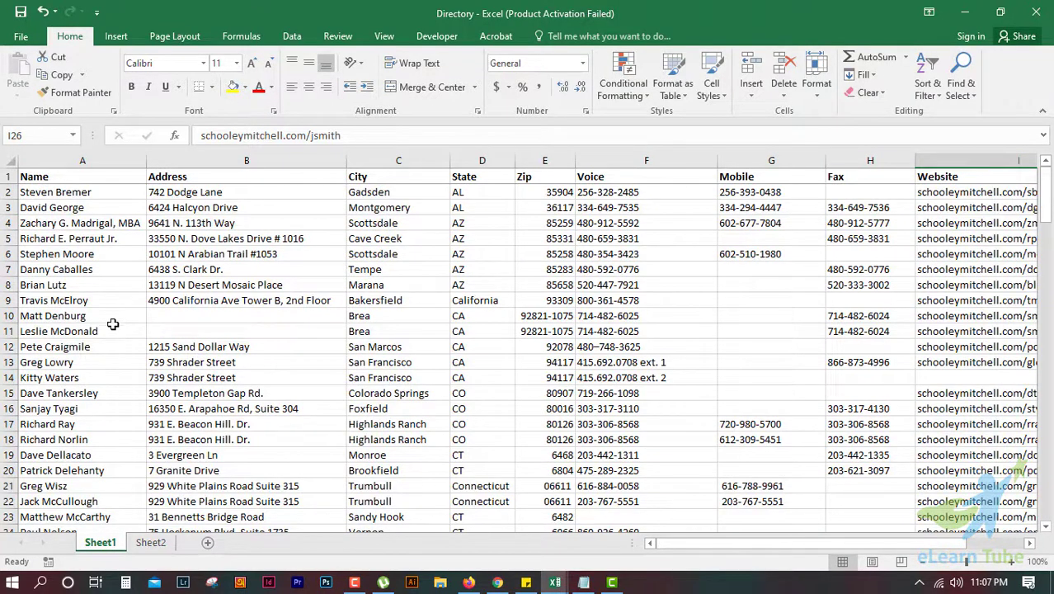
Step: Copy all the names in the Name column of Sheet1, from A2 down to the last filled row
{"action": "left_click", "coordinate": [101, 193]}
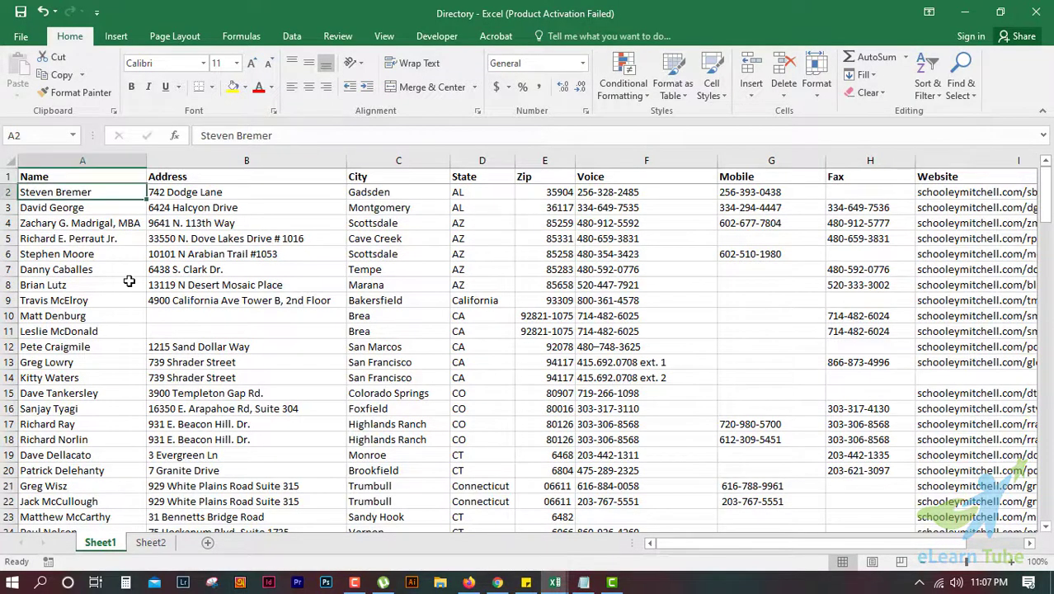
{"action": "scroll", "coordinate": [134, 283], "scroll_direction": "down", "scroll_amount": 6}
{"action": "scroll", "coordinate": [134, 282], "scroll_direction": "up", "scroll_amount": 6}
{"action": "scroll", "coordinate": [71, 268], "scroll_direction": "down", "scroll_amount": 10}
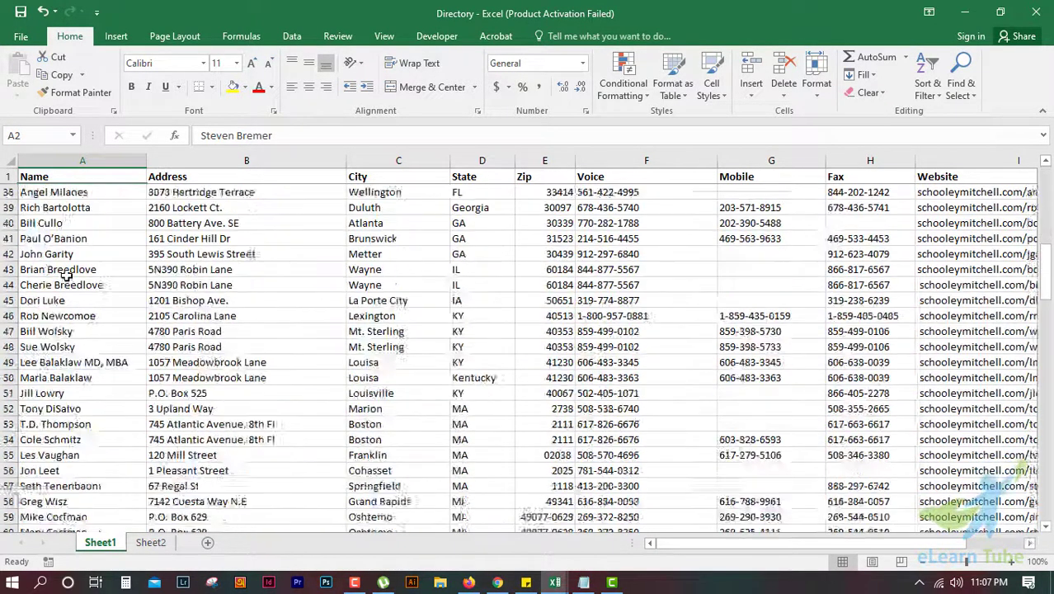
{"action": "scroll", "coordinate": [62, 272], "scroll_direction": "up", "scroll_amount": 15}
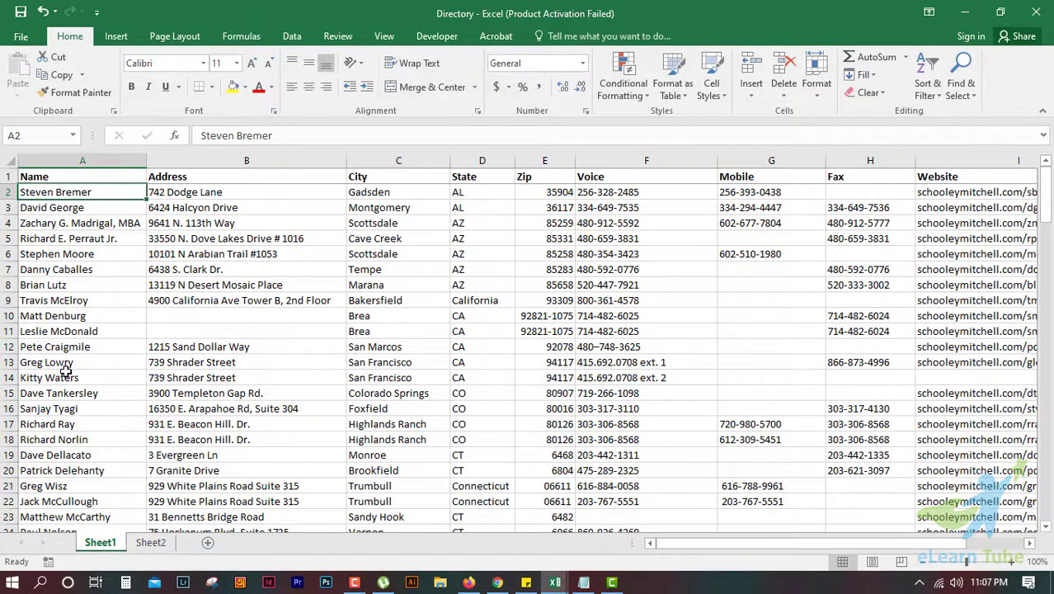
{"action": "scroll", "coordinate": [119, 419], "scroll_direction": "down", "scroll_amount": 5}
{"action": "scroll", "coordinate": [121, 415], "scroll_direction": "up", "scroll_amount": 5}
{"action": "key", "text": "ctrl+shift+Down"}
{"action": "key", "text": "ctrl+c"}
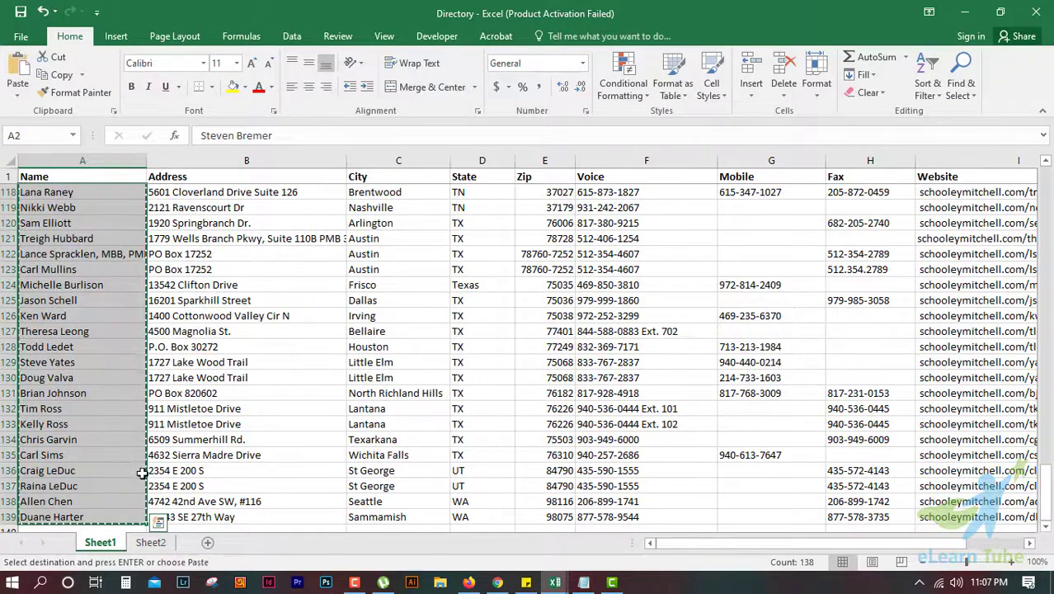
Step: Clear the old city, state and zip data from columns E to G on Sheet2
{"action": "left_click", "coordinate": [150, 542]}
{"action": "scroll", "coordinate": [415, 412], "scroll_direction": "up", "scroll_amount": 5}
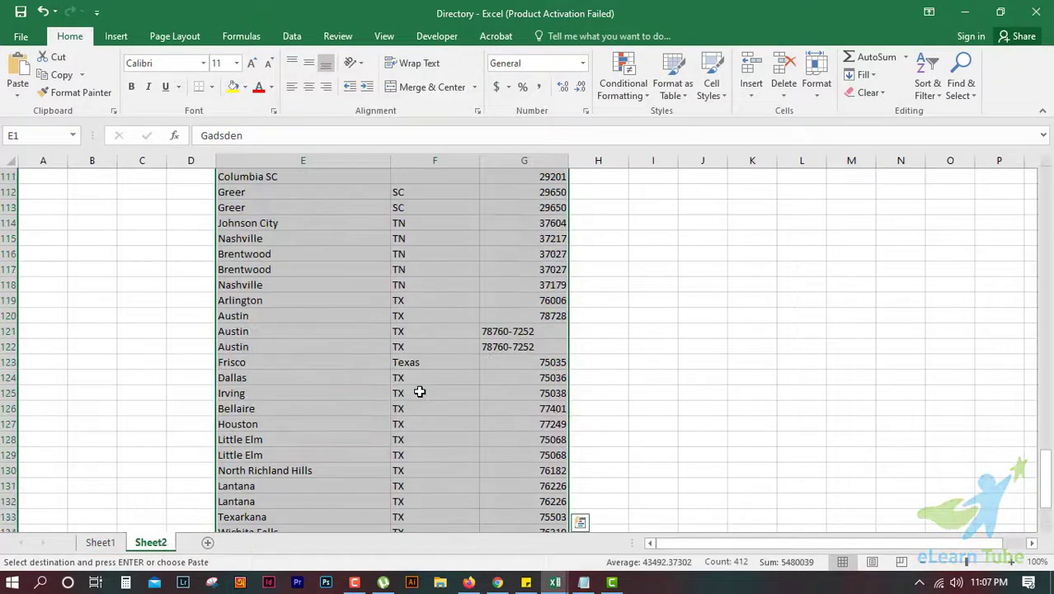
{"action": "key", "text": "Delete"}
{"action": "scroll", "coordinate": [418, 394], "scroll_direction": "up", "scroll_amount": 20}
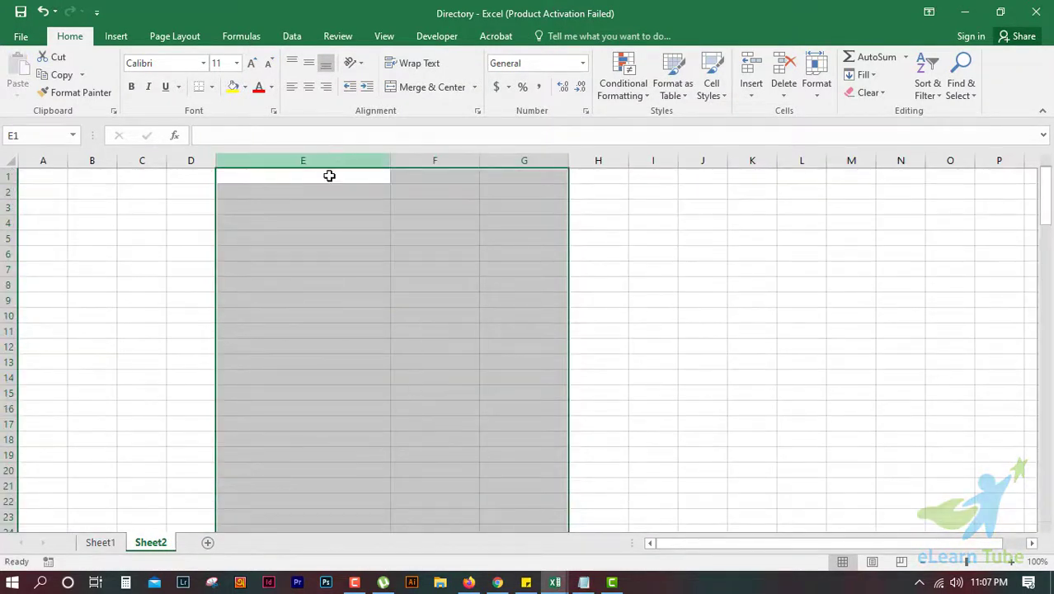
Step: Copy the selected names from Sheet1 again and paste them into column E of Sheet2, starting at E1
{"action": "left_click", "coordinate": [327, 173]}
{"action": "right_click", "coordinate": [330, 179]}
{"action": "key", "text": "Escape"}
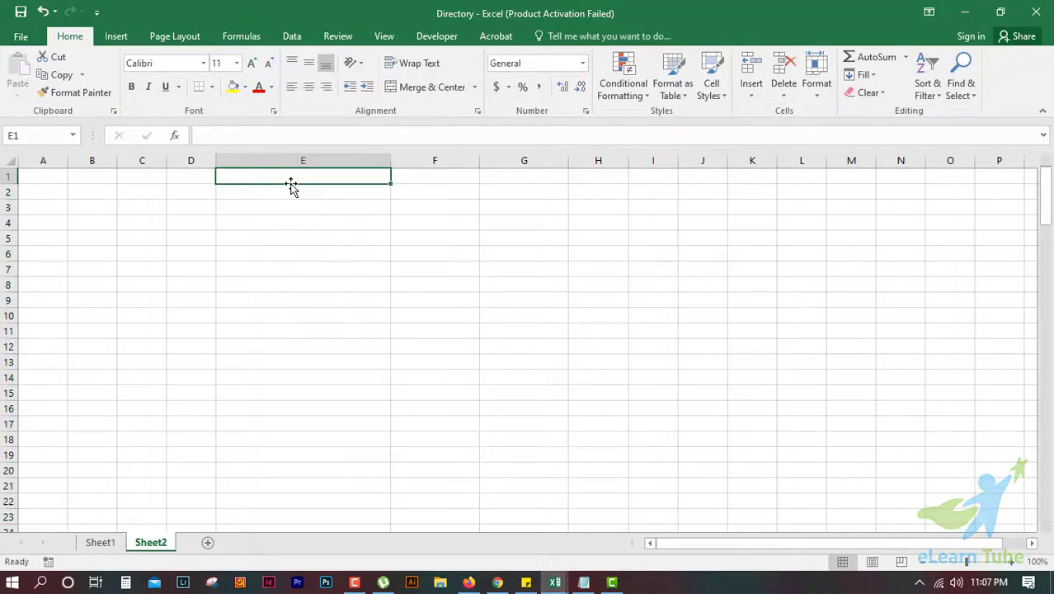
{"action": "left_click", "coordinate": [100, 542]}
{"action": "key", "text": "ctrl+c"}
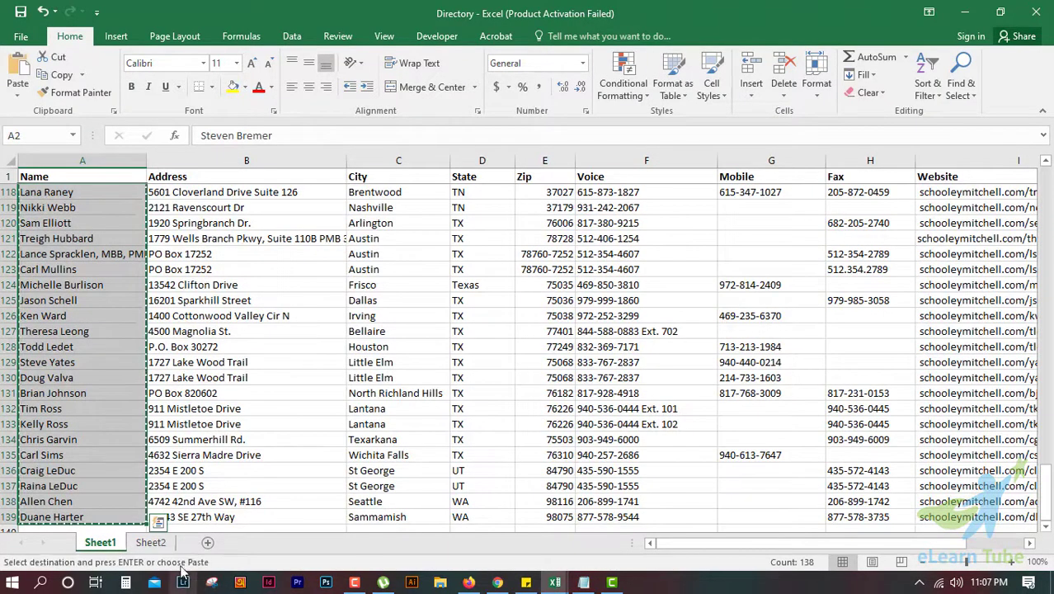
{"action": "left_click", "coordinate": [150, 542]}
{"action": "key", "text": "ctrl+v"}
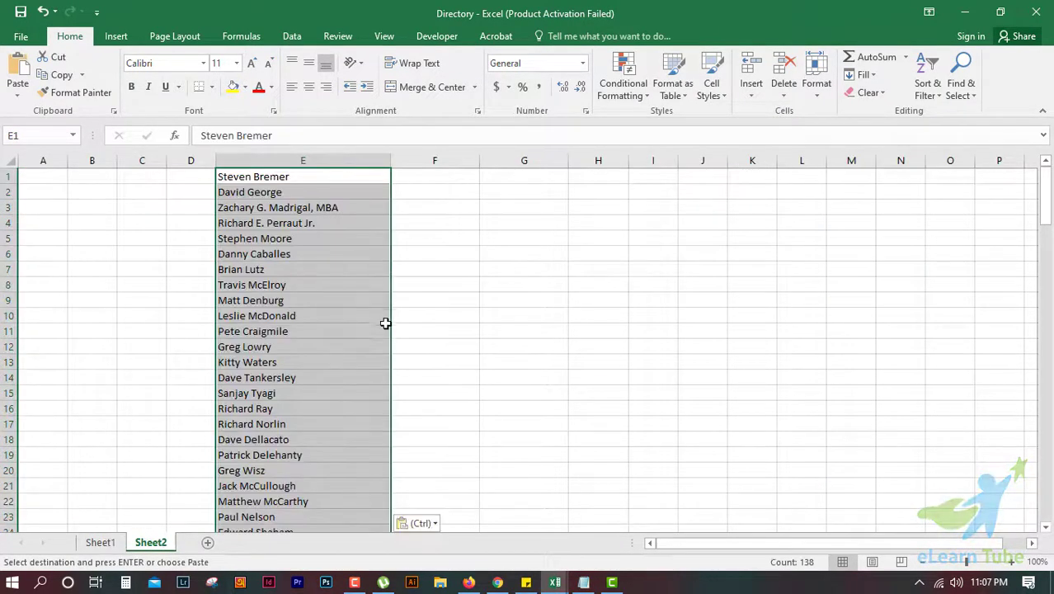
{"action": "scroll", "coordinate": [385, 323], "scroll_direction": "down", "scroll_amount": 13}
{"action": "scroll", "coordinate": [385, 322], "scroll_direction": "up", "scroll_amount": 13}
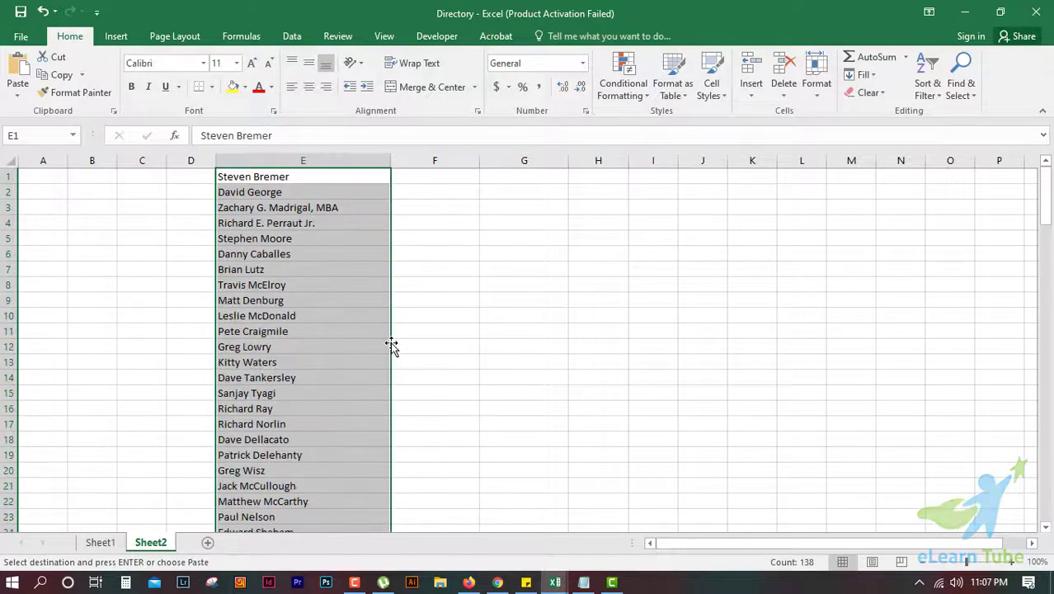
Step: Cut the last name out of the full name in E1, paste it into F1, and clear F1 again
{"action": "left_click", "coordinate": [300, 181]}
{"action": "left_click_drag", "start_coordinate": [278, 136], "coordinate": [236, 135]}
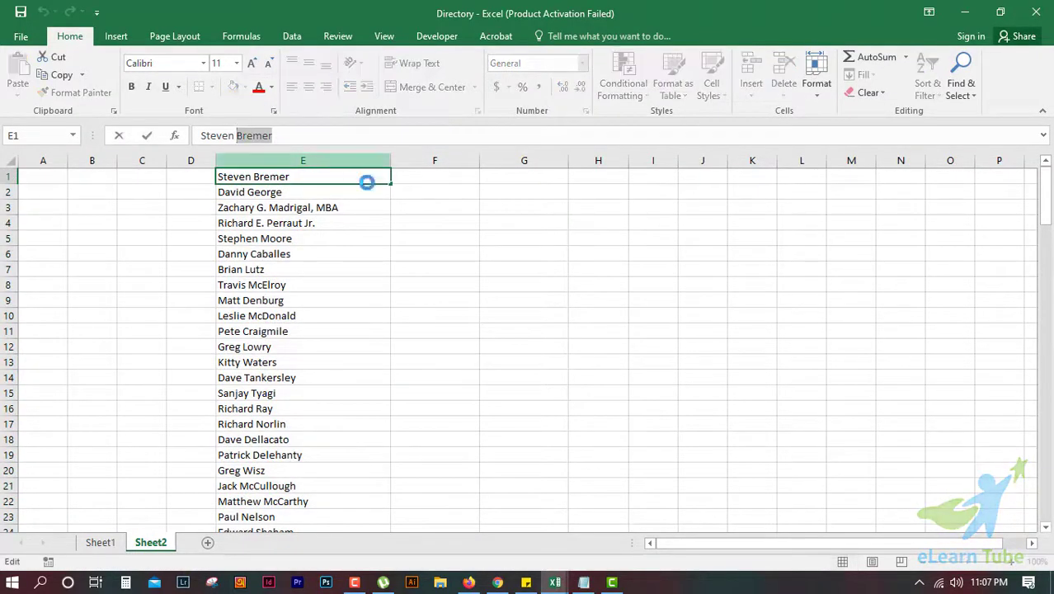
{"action": "key", "text": "ctrl+x"}
{"action": "key", "text": "Tab"}
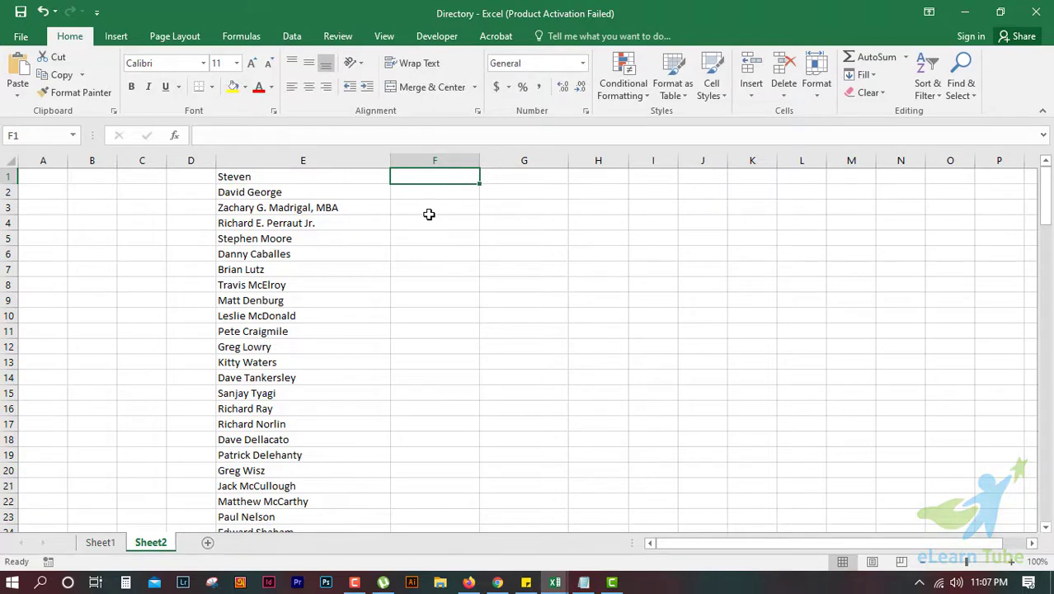
{"action": "key", "text": "ctrl+v"}
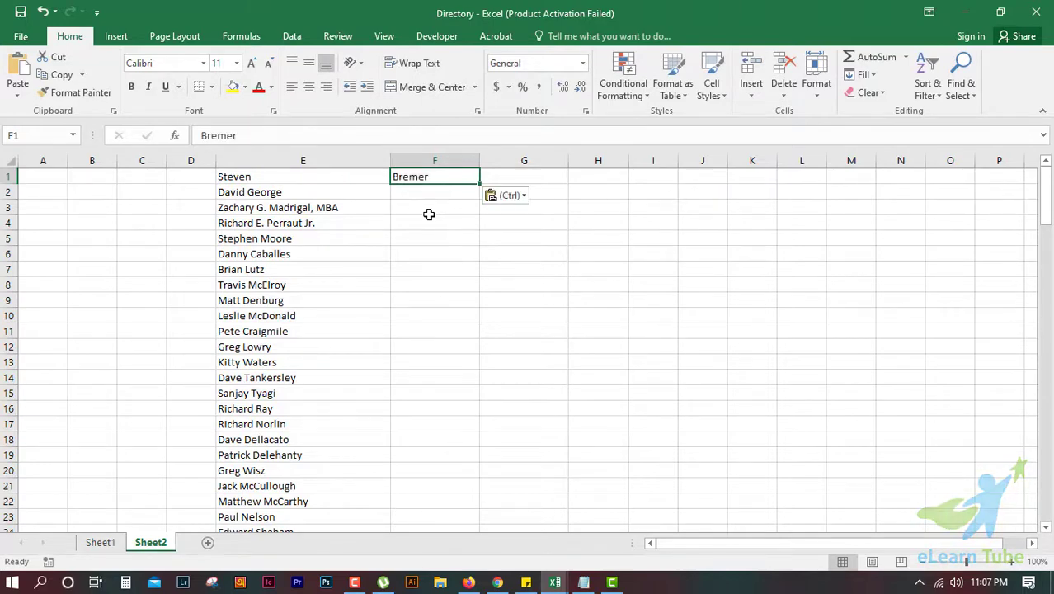
{"action": "key", "text": "Down"}
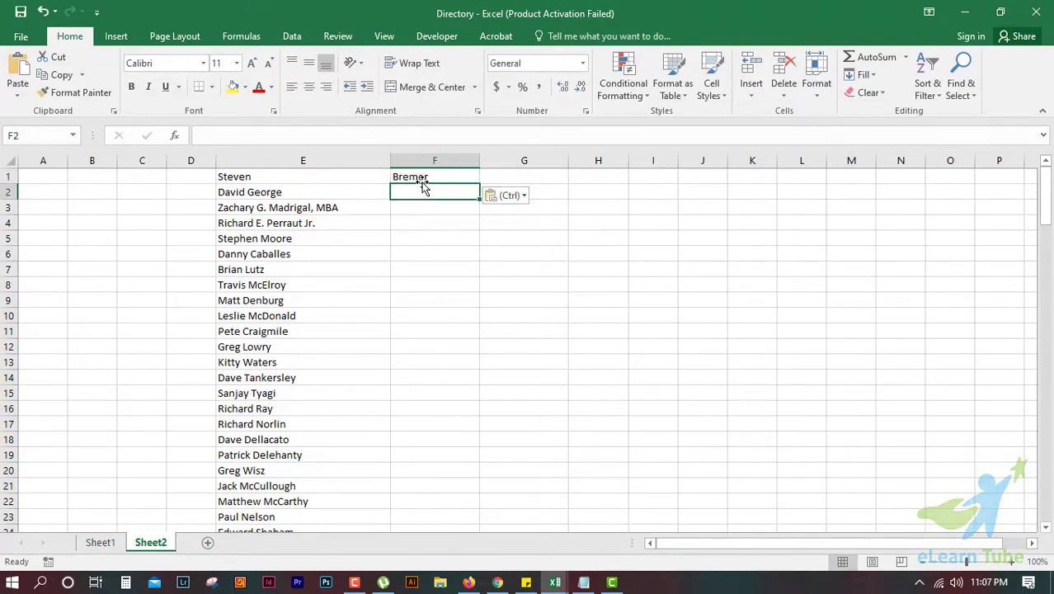
{"action": "left_click", "coordinate": [430, 174]}
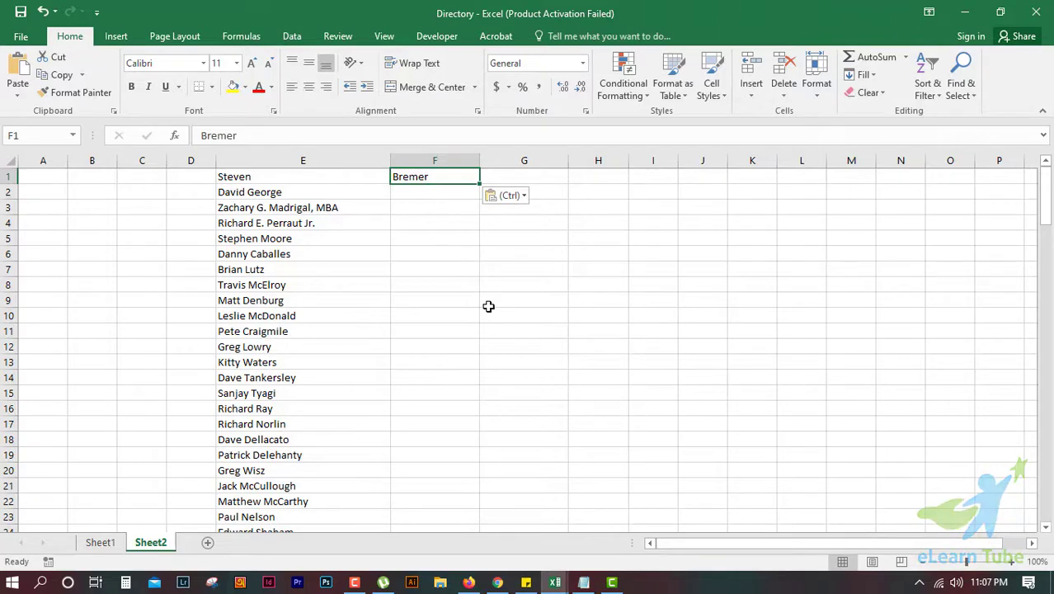
{"action": "key", "text": "Delete"}
Step: Try Text to Columns on all the names in column E as Delimited, finishing with the default settings
{"action": "left_click", "coordinate": [325, 175]}
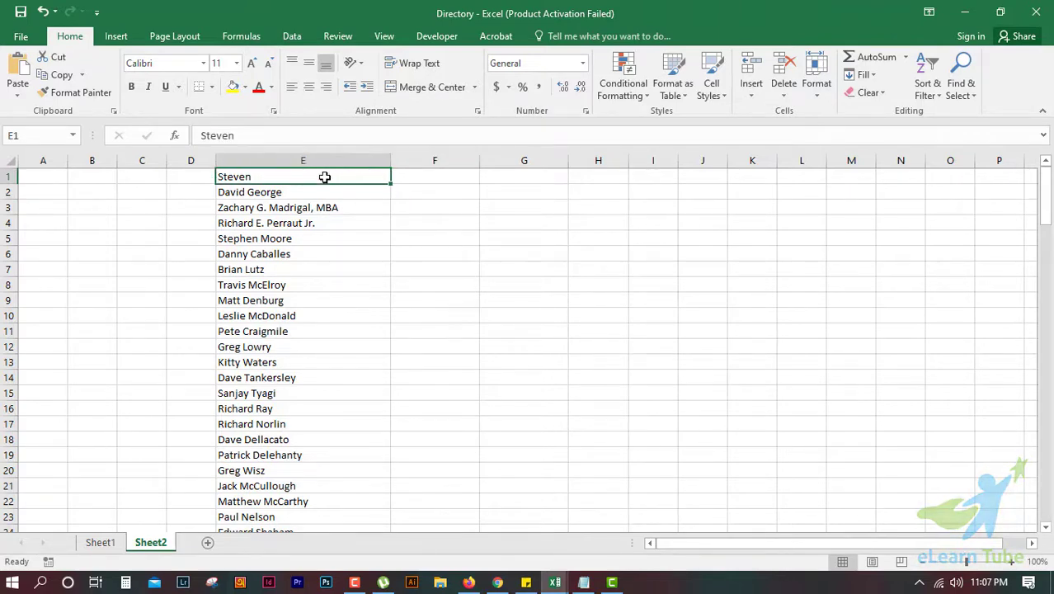
{"action": "key", "text": "ctrl+shift+Down"}
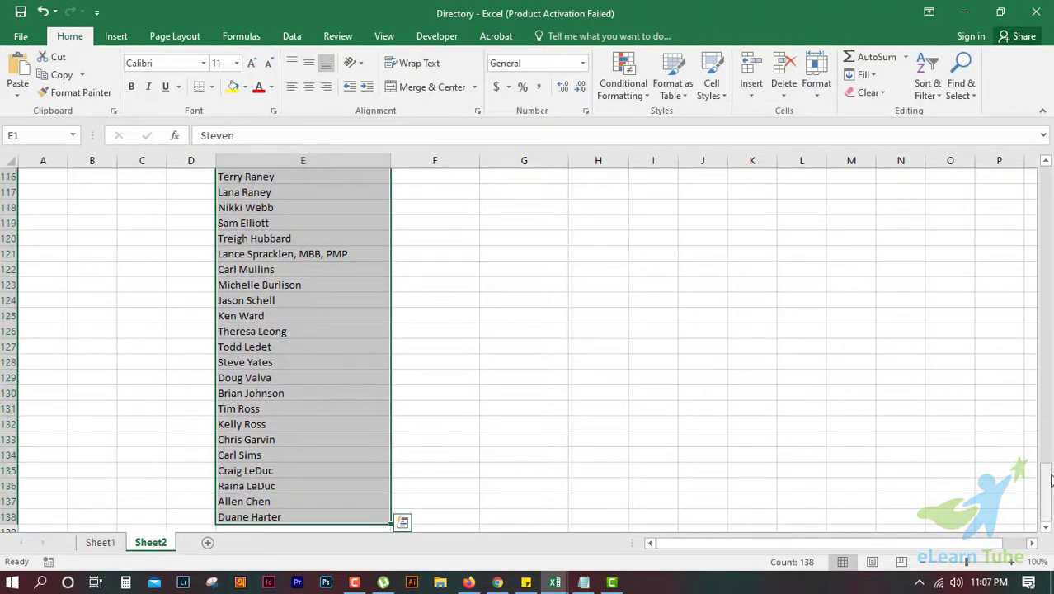
{"action": "left_click_drag", "start_coordinate": [1045, 494], "coordinate": [1044, 154]}
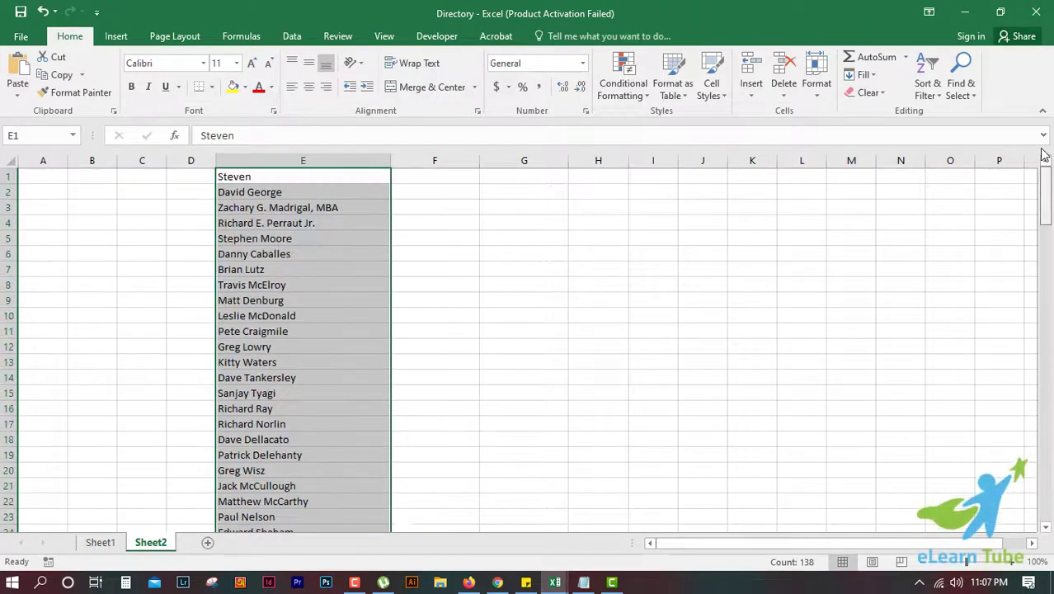
{"action": "left_click", "coordinate": [384, 36]}
{"action": "left_click", "coordinate": [340, 39]}
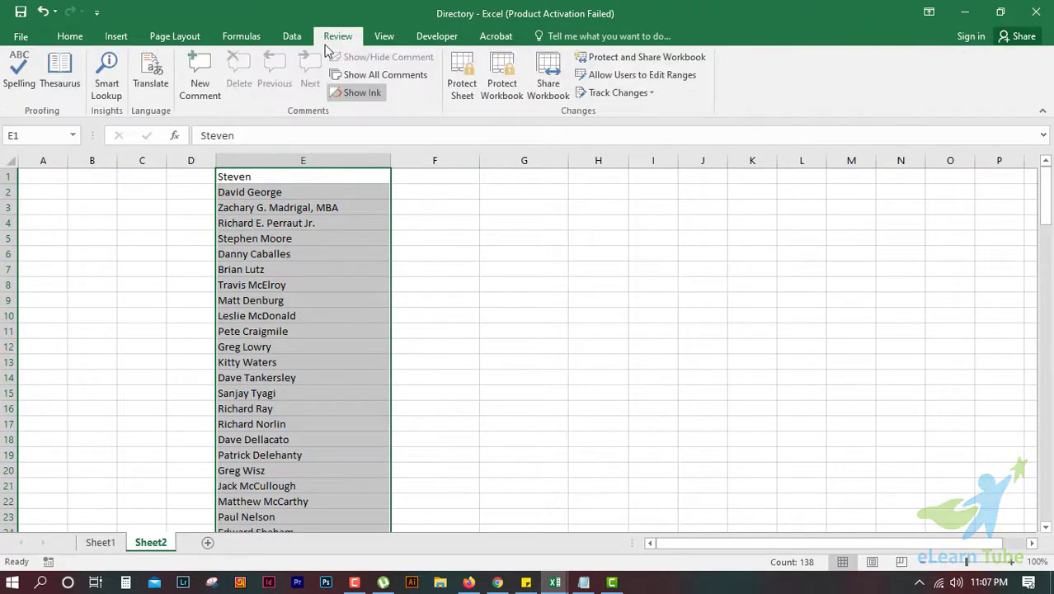
{"action": "left_click", "coordinate": [290, 38]}
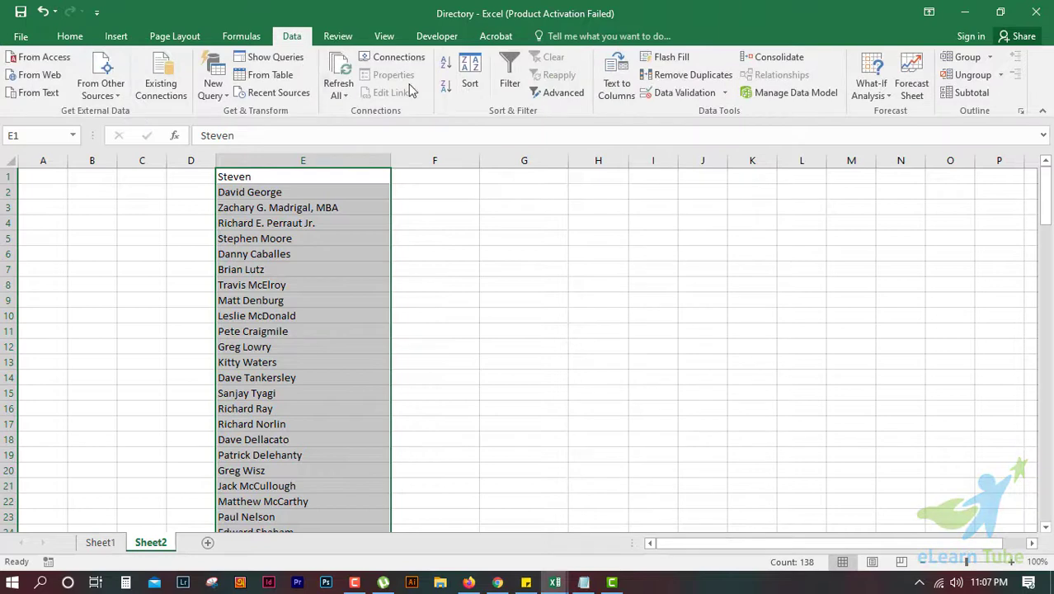
{"action": "left_click", "coordinate": [617, 82]}
{"action": "left_click_drag", "start_coordinate": [616, 182], "coordinate": [672, 164]}
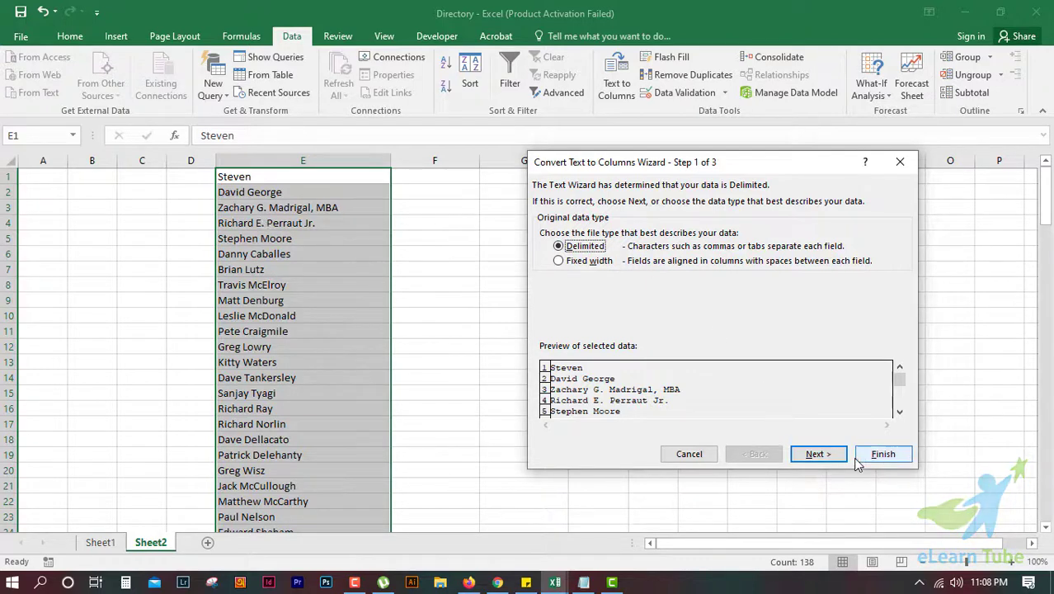
{"action": "left_click_drag", "start_coordinate": [799, 173], "coordinate": [645, 250]}
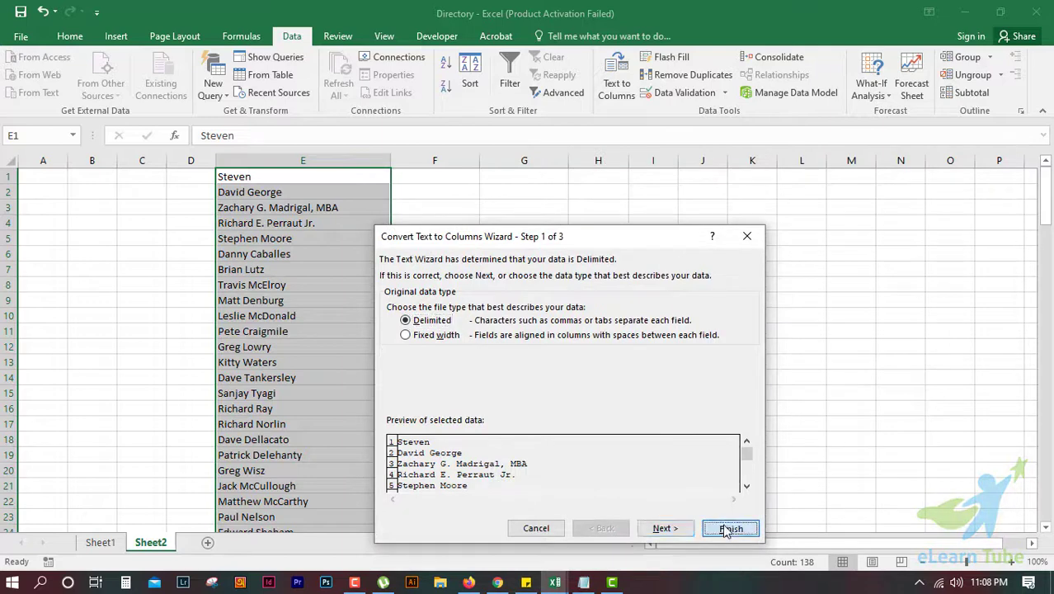
{"action": "left_click", "coordinate": [731, 528]}
{"action": "left_click", "coordinate": [275, 177]}
Step: Undo the edits back to the full name in E1 and leave F1 empty
{"action": "key", "text": "ctrl+z"}
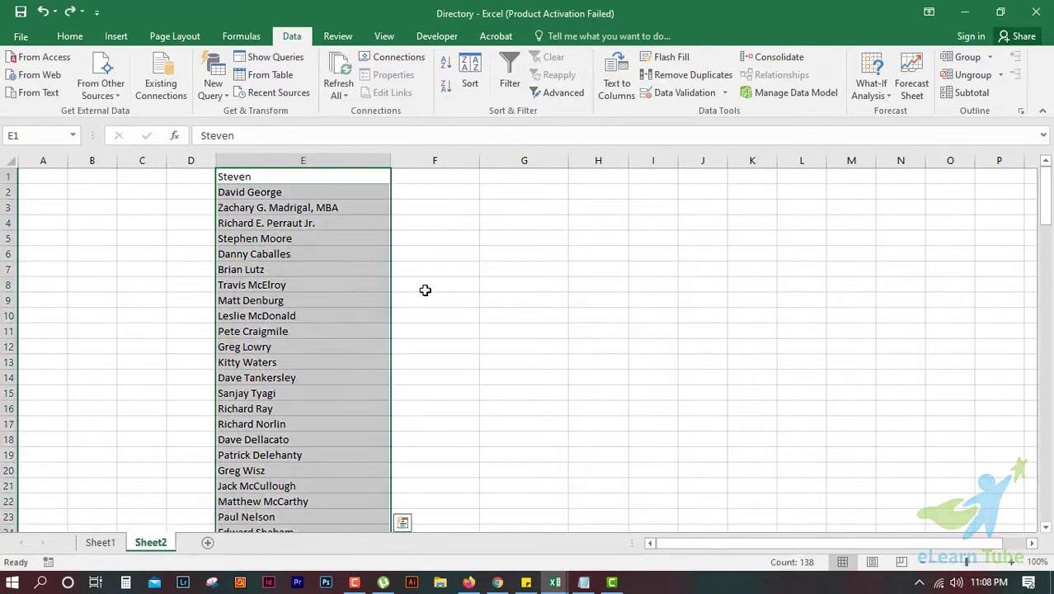
{"action": "key", "text": "ctrl+z"}
{"action": "key", "text": "Delete"}
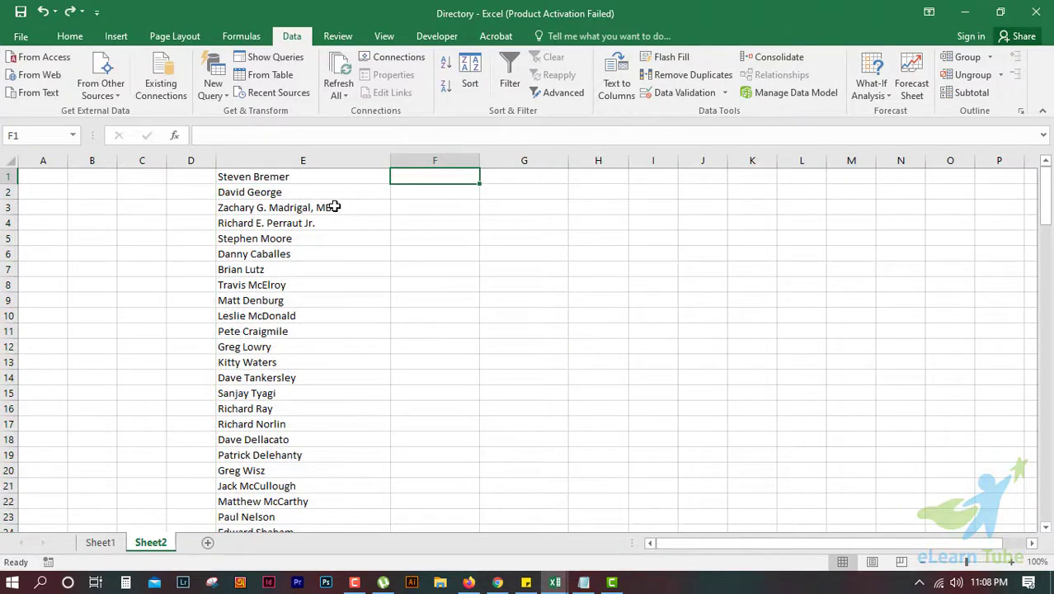
Step: Try Text to Columns on all the names from E1 down as Fixed width, without break lines, in General format with destination $E$1
{"action": "left_click", "coordinate": [319, 177]}
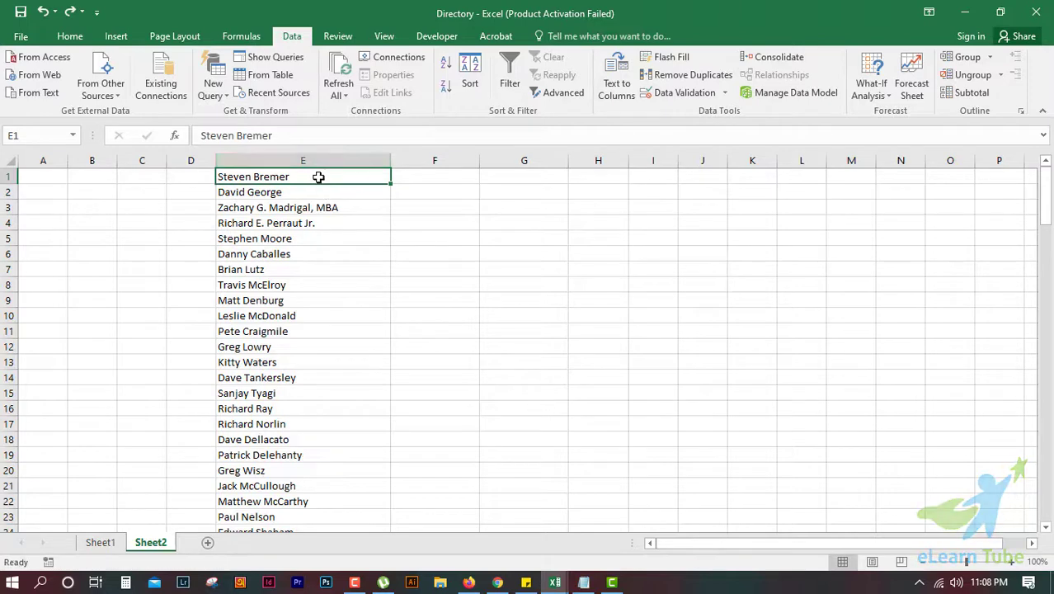
{"action": "key", "text": "ctrl+shift+Down"}
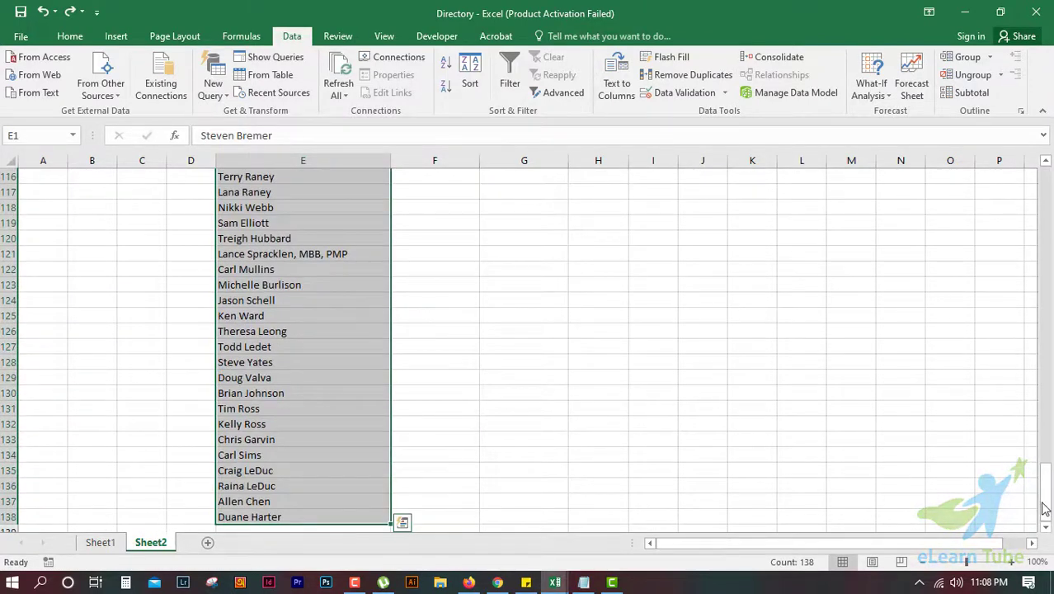
{"action": "left_click_drag", "start_coordinate": [1044, 507], "coordinate": [1045, 184]}
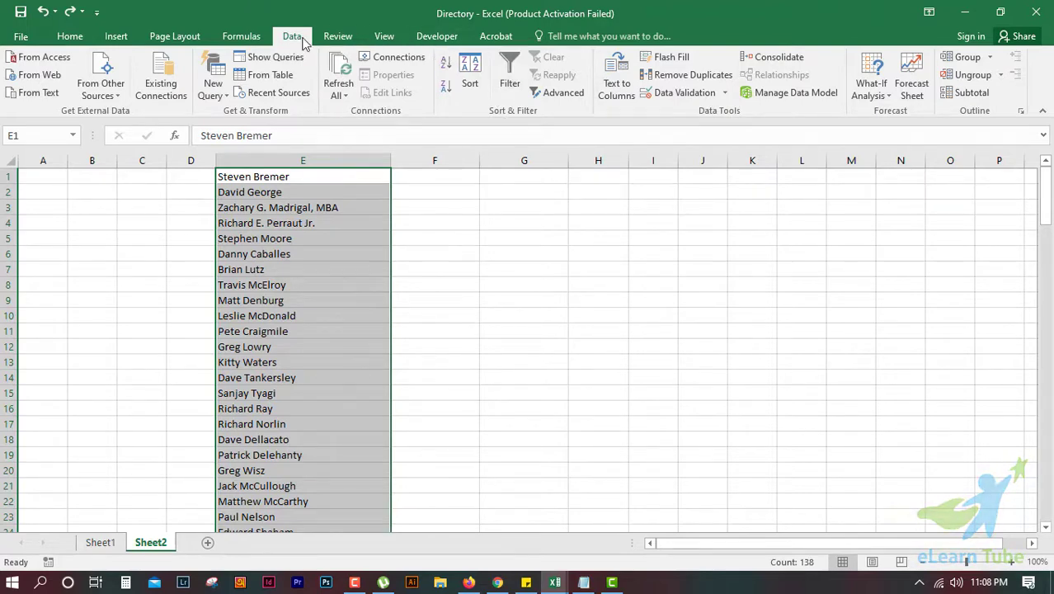
{"action": "left_click", "coordinate": [617, 89]}
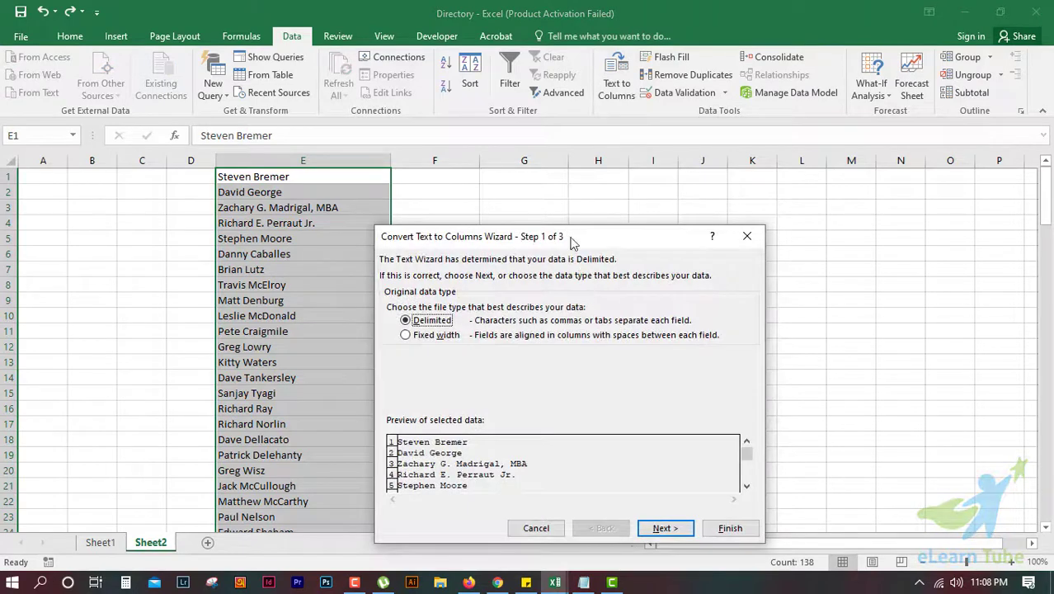
{"action": "left_click_drag", "start_coordinate": [574, 242], "coordinate": [662, 111]}
{"action": "left_click", "coordinate": [774, 401]}
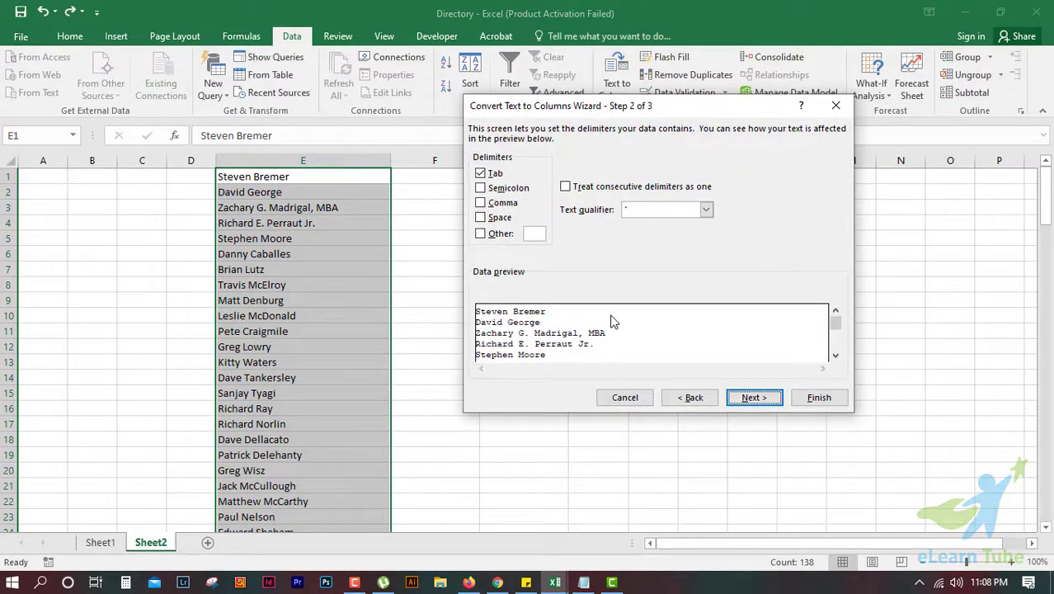
{"action": "left_click", "coordinate": [690, 398]}
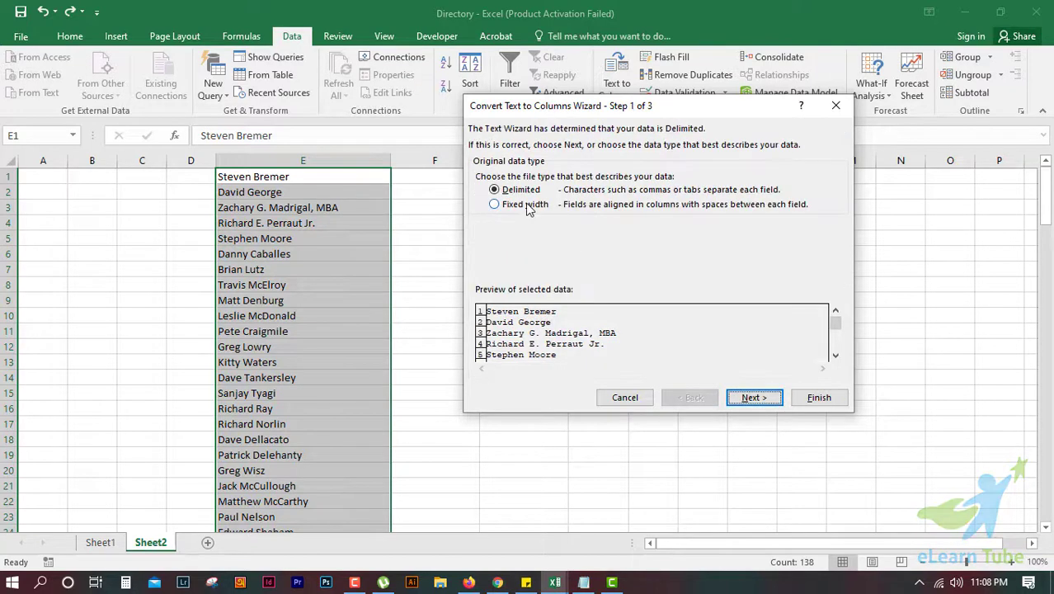
{"action": "left_click", "coordinate": [528, 207]}
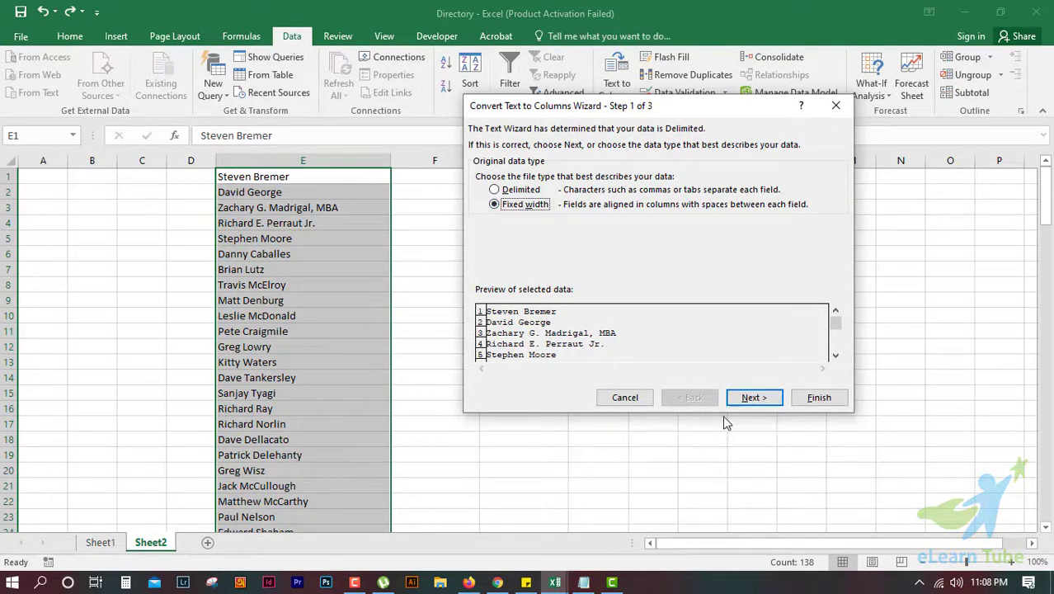
{"action": "left_click", "coordinate": [751, 398]}
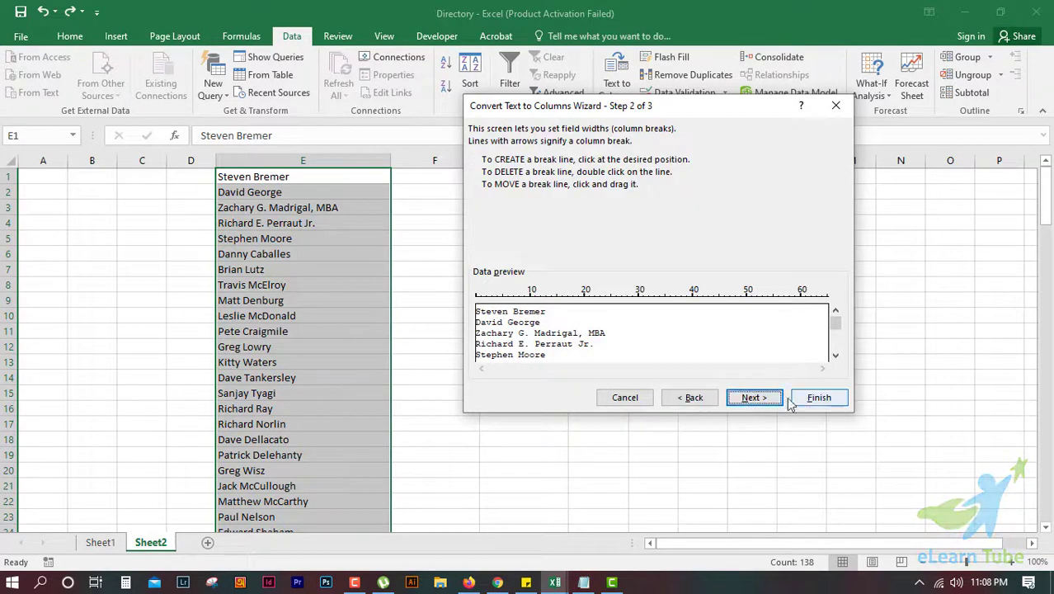
{"action": "left_click", "coordinate": [750, 398]}
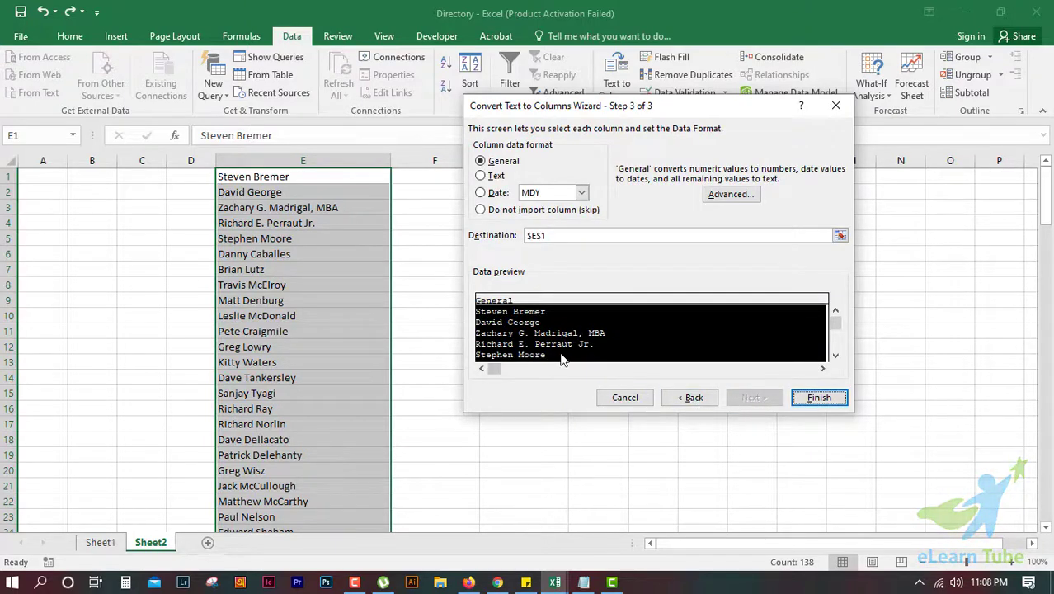
{"action": "left_click", "coordinate": [817, 397]}
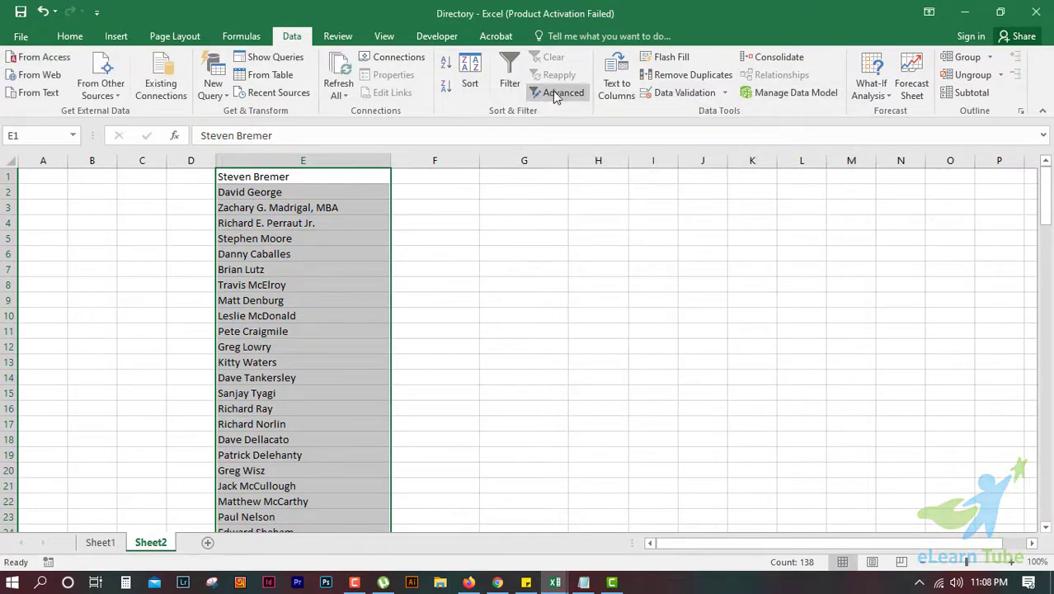
Step: Split the selected names in column E into separate columns with Text to Columns, Delimited by Tab and Space, treating consecutive delimiters as one
{"action": "left_click", "coordinate": [616, 87]}
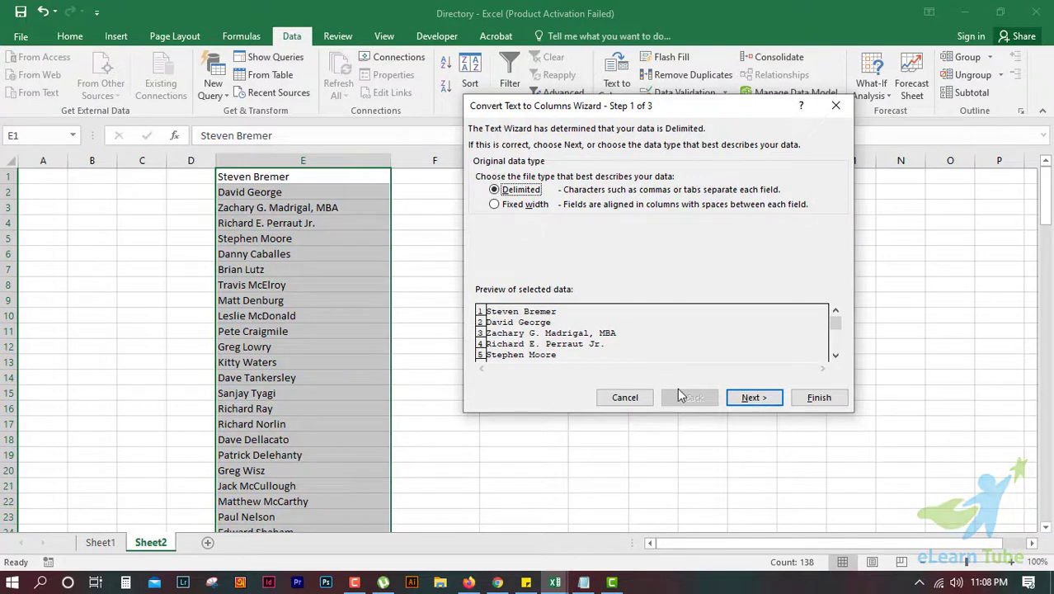
{"action": "left_click", "coordinate": [768, 398]}
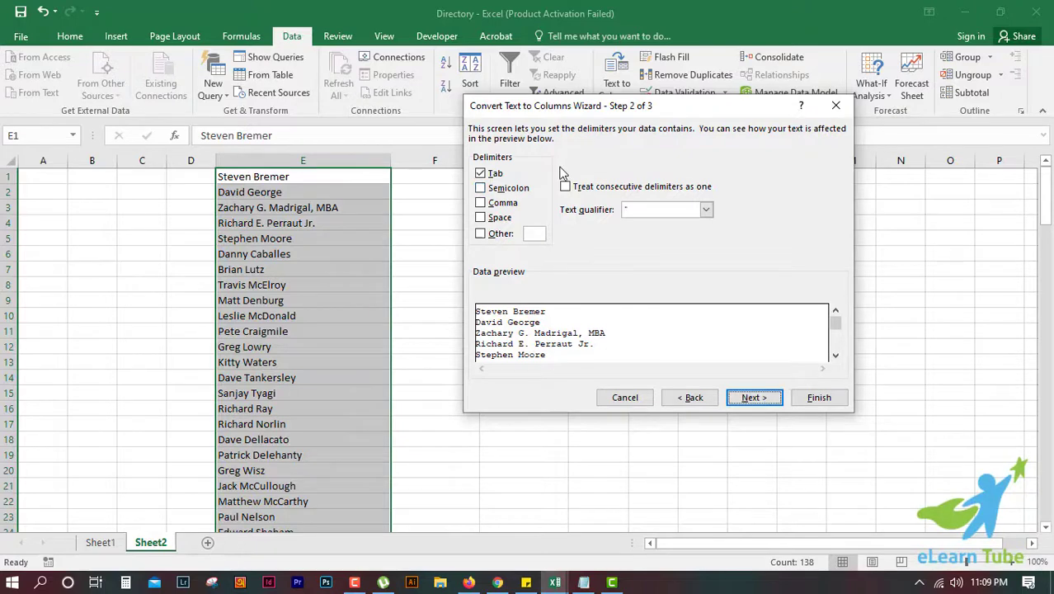
{"action": "left_click", "coordinate": [495, 220]}
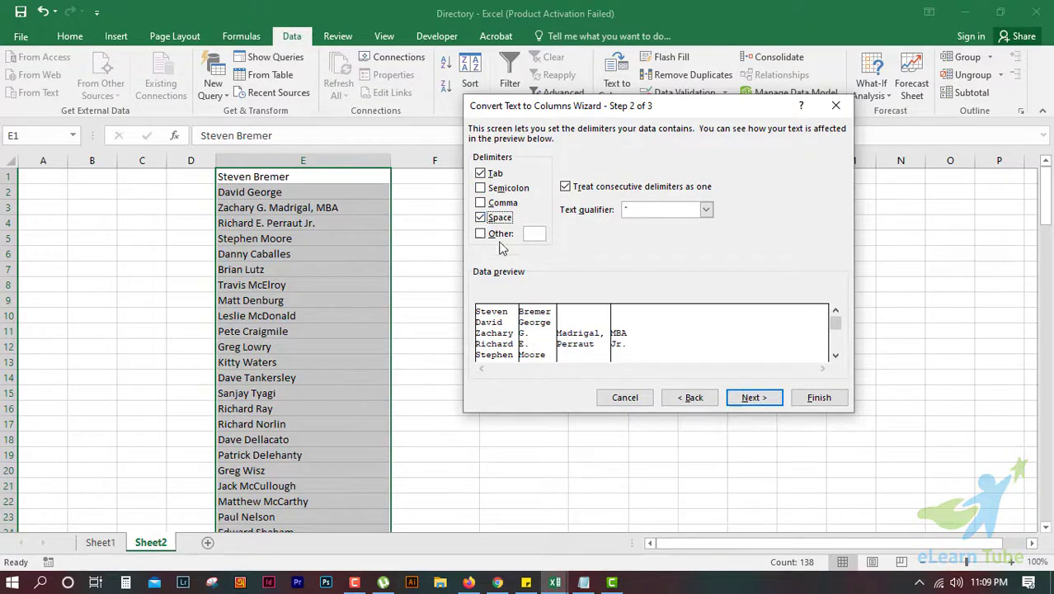
{"action": "mouse_move", "coordinate": [836, 324]}
{"action": "left_mouse_down"}
{"action": "mouse_move", "coordinate": [836, 353]}
{"action": "mouse_move", "coordinate": [833, 315]}
{"action": "left_mouse_up"}
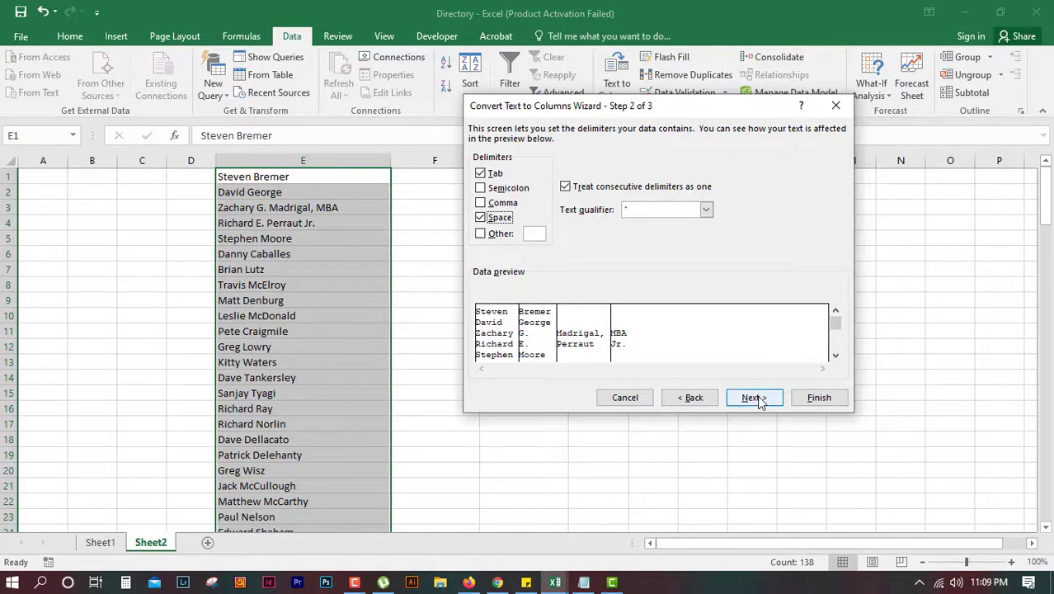
{"action": "left_click", "coordinate": [819, 397]}
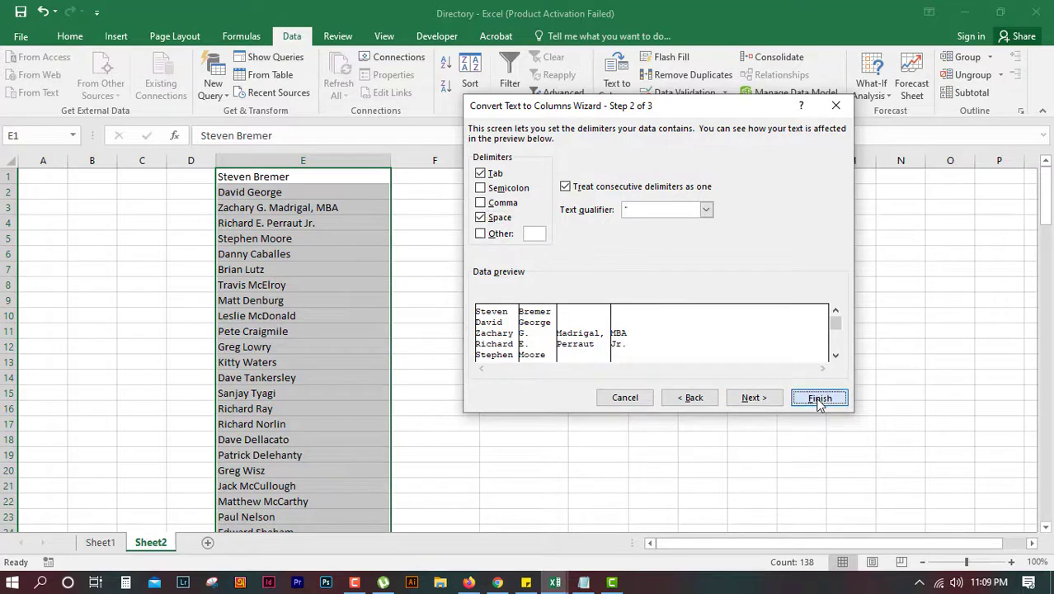
Step: Review the split names in columns E to H on Sheet2 and compare them with the Name column on Sheet1
{"action": "scroll", "coordinate": [456, 392], "scroll_direction": "down", "scroll_amount": 4}
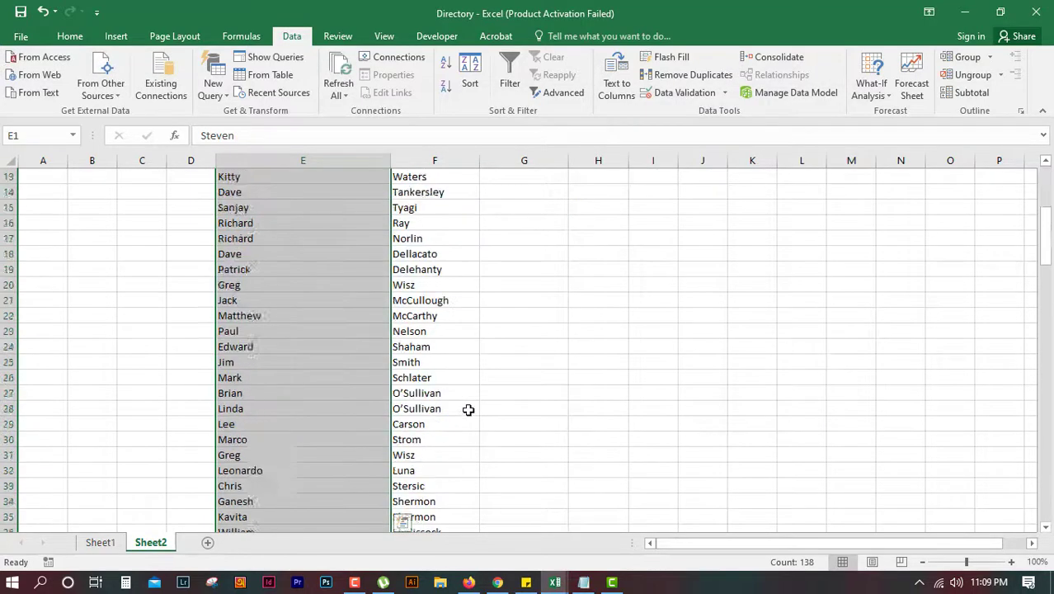
{"action": "scroll", "coordinate": [468, 409], "scroll_direction": "up", "scroll_amount": 4}
{"action": "left_click", "coordinate": [253, 176]}
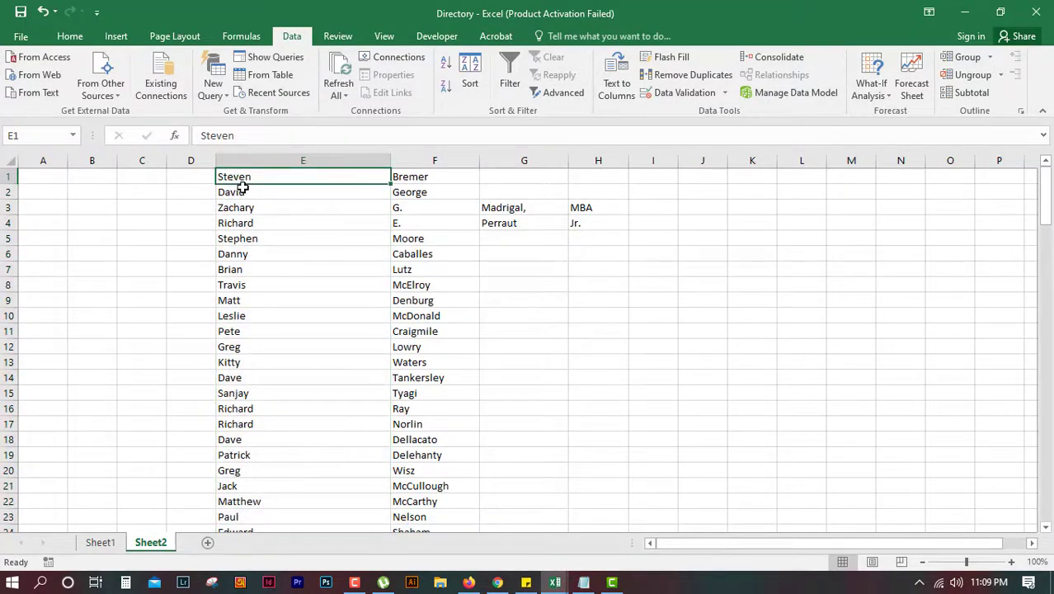
{"action": "left_click", "coordinate": [243, 190]}
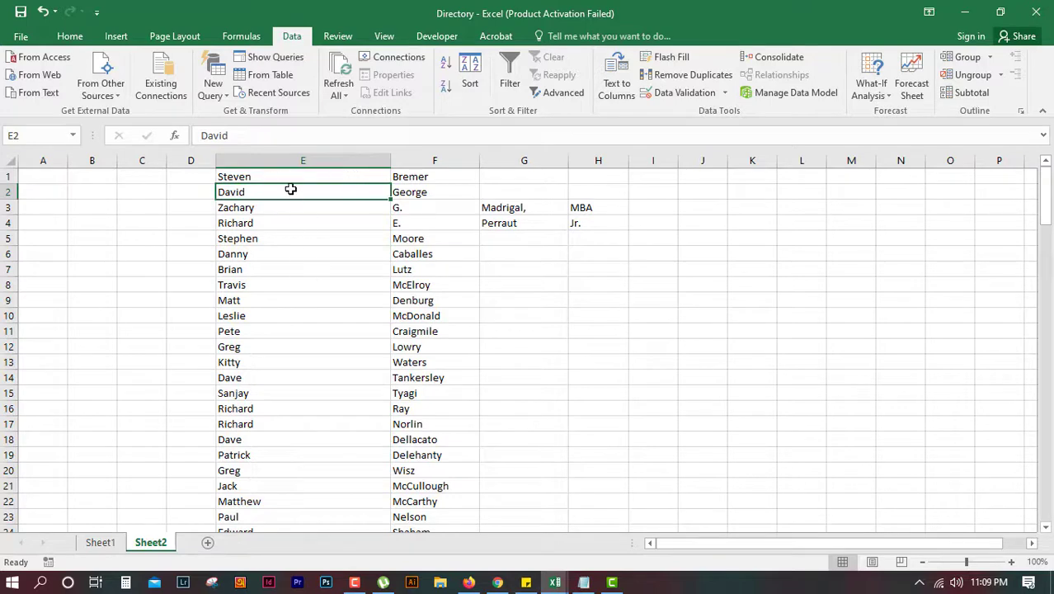
{"action": "left_click", "coordinate": [103, 542]}
{"action": "left_click", "coordinate": [210, 221]}
{"action": "left_click", "coordinate": [70, 219]}
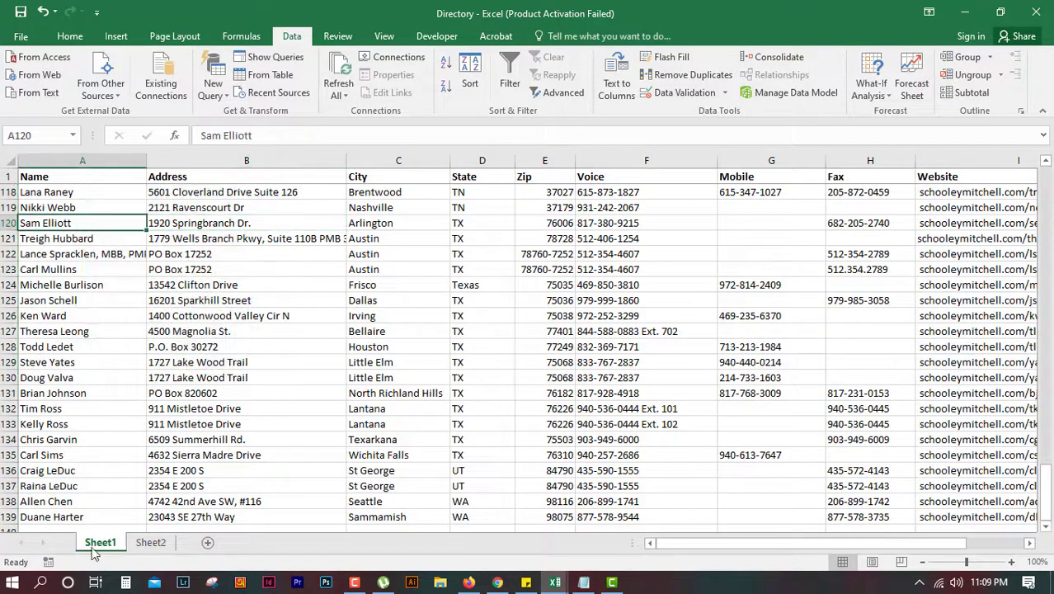
{"action": "left_click", "coordinate": [149, 542]}
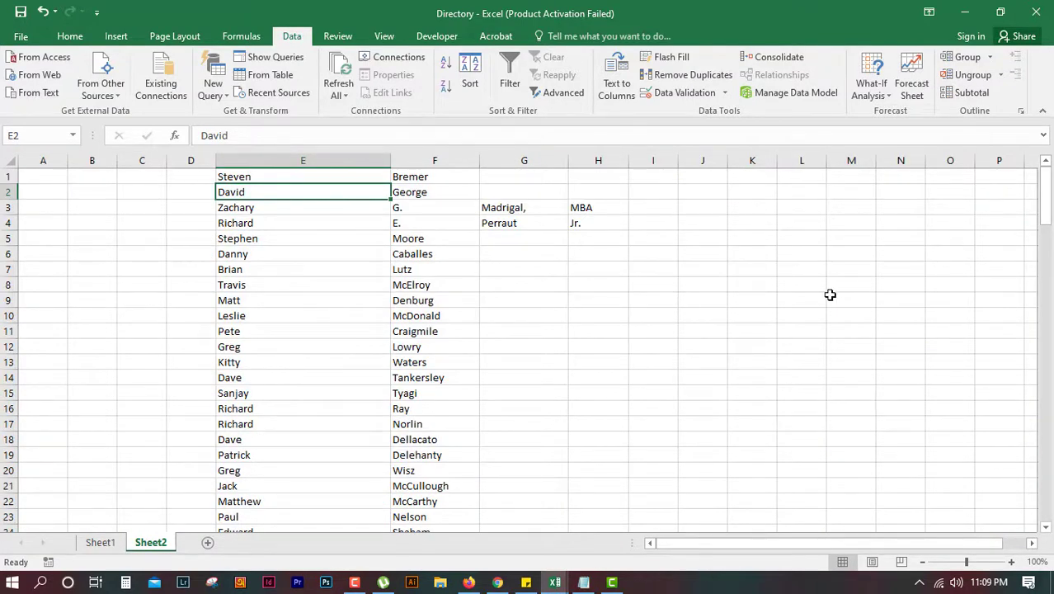
{"action": "left_click", "coordinate": [444, 257]}
{"action": "left_click_drag", "start_coordinate": [273, 179], "coordinate": [409, 191]}
Step: Delete the suffixes MBA and Jr. from cells H3:H4 on Sheet2
{"action": "left_click", "coordinate": [519, 221]}
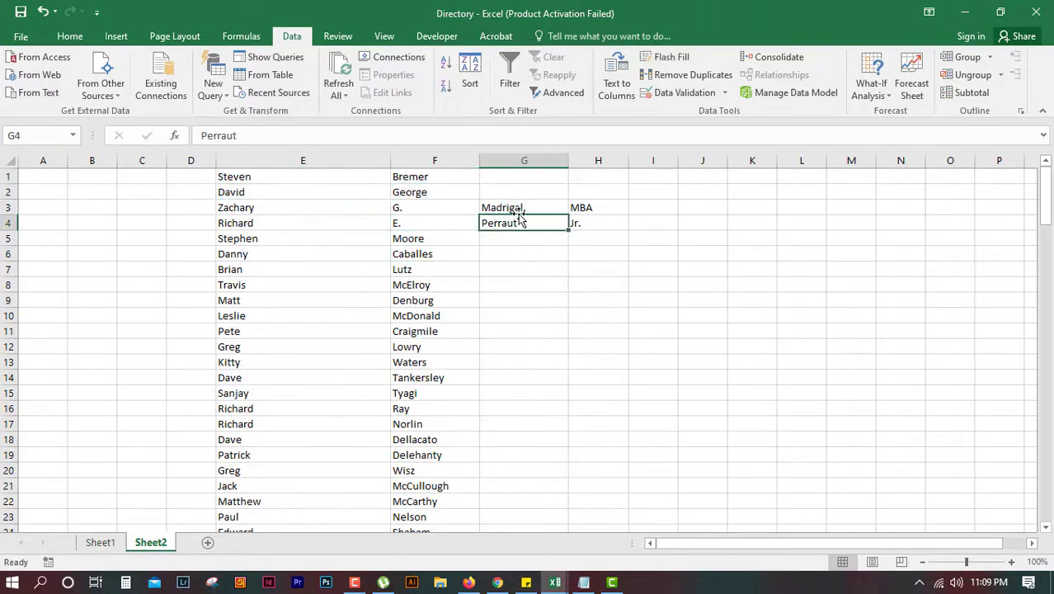
{"action": "left_click", "coordinate": [516, 206]}
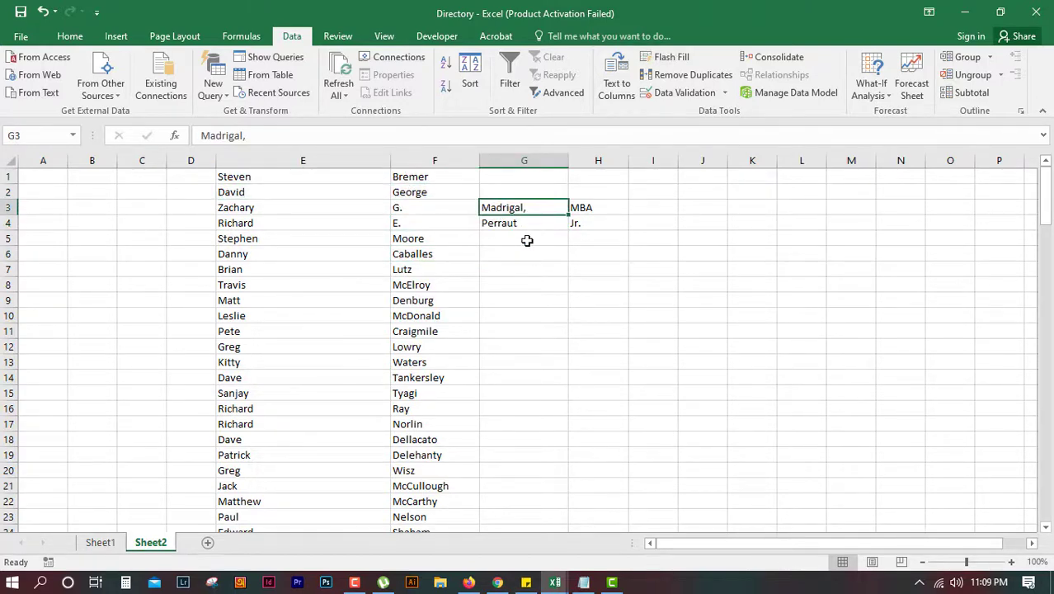
{"action": "key", "text": "Right"}
{"action": "key", "text": "shift+Down"}
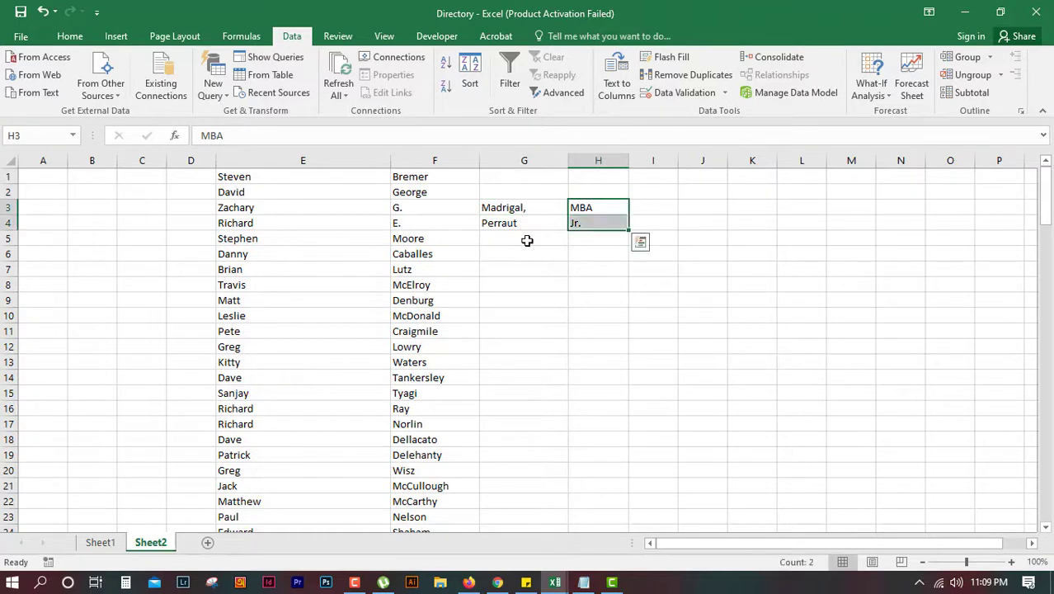
{"action": "key", "text": "Delete"}
Step: Move the surnames from G3:G4 into F3:F4, replacing the middle initials there
{"action": "key", "text": "Left"}
{"action": "key", "text": "shift+Down"}
{"action": "key", "text": "ctrl+x"}
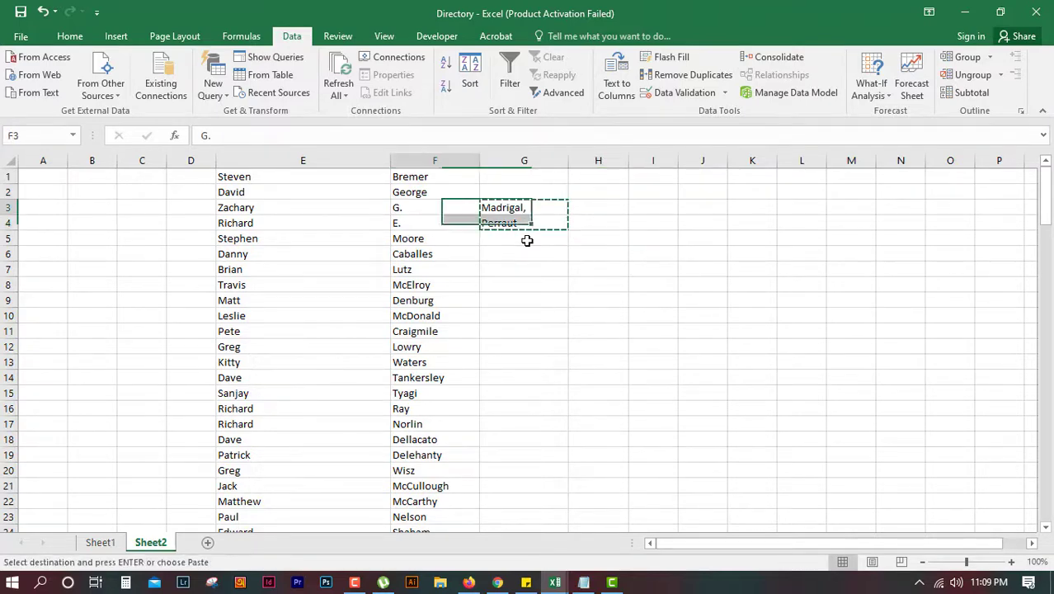
{"action": "key", "text": "Left"}
{"action": "key", "text": "ctrl+v"}
Step: Clear MBA from G48 and remove "MD," from the surname in F48
{"action": "scroll", "coordinate": [526, 240], "scroll_direction": "down", "scroll_amount": 7}
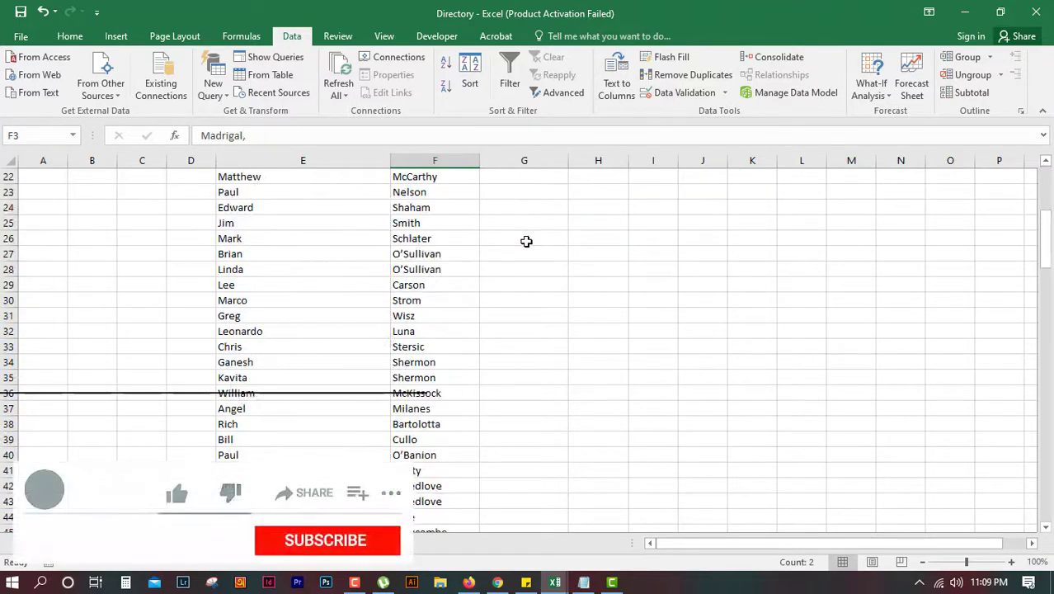
{"action": "scroll", "coordinate": [527, 241], "scroll_direction": "up", "scroll_amount": 5}
{"action": "scroll", "coordinate": [526, 243], "scroll_direction": "down", "scroll_amount": 14}
{"action": "scroll", "coordinate": [526, 243], "scroll_direction": "up", "scroll_amount": 5}
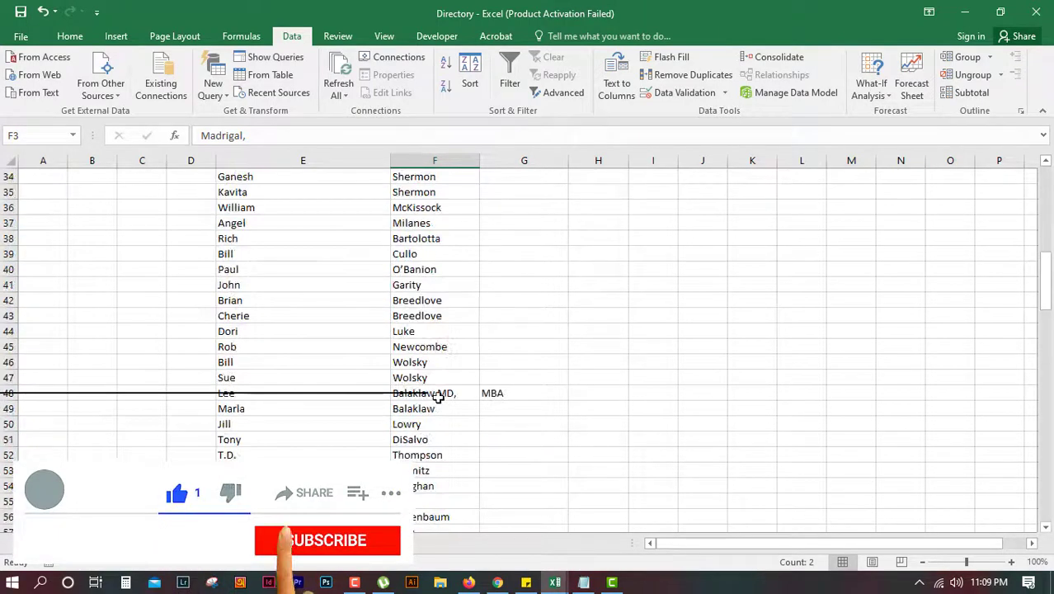
{"action": "left_click", "coordinate": [443, 393]}
{"action": "left_click", "coordinate": [500, 393]}
{"action": "key", "text": "Delete"}
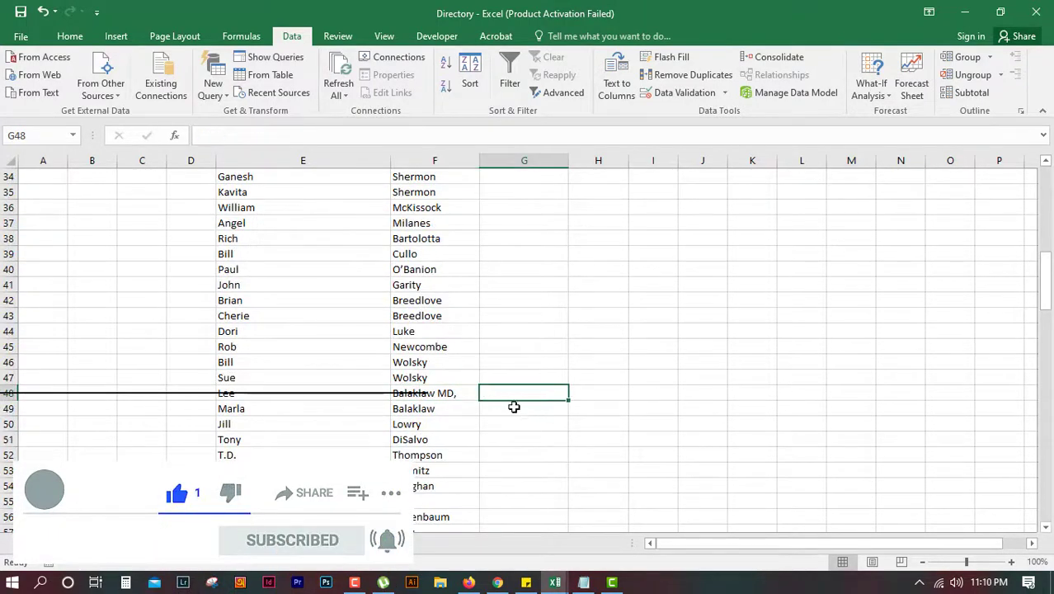
{"action": "left_click", "coordinate": [464, 395]}
{"action": "left_click_drag", "start_coordinate": [267, 133], "coordinate": [247, 133]}
{"action": "key", "text": "Delete"}
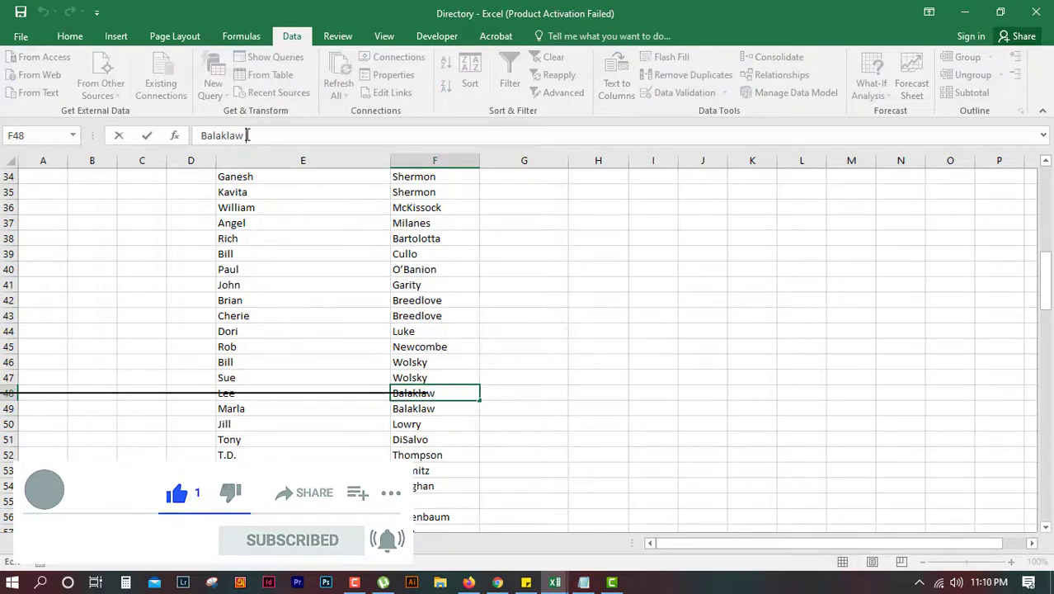
{"action": "key", "text": "Return"}
Step: Check the remaining rows of Sheet2 for names that are split into more than two columns
{"action": "scroll", "coordinate": [600, 350], "scroll_direction": "down", "scroll_amount": 14}
{"action": "scroll", "coordinate": [600, 350], "scroll_direction": "up", "scroll_amount": 1}
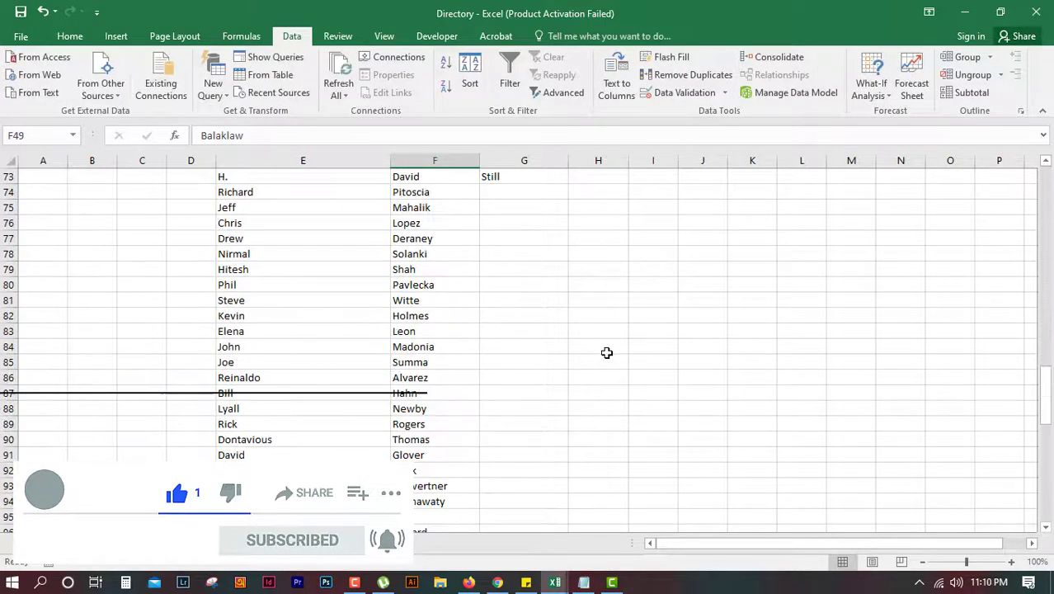
{"action": "scroll", "coordinate": [602, 355], "scroll_direction": "down", "scroll_amount": 20}
{"action": "scroll", "coordinate": [604, 358], "scroll_direction": "up", "scroll_amount": 13}
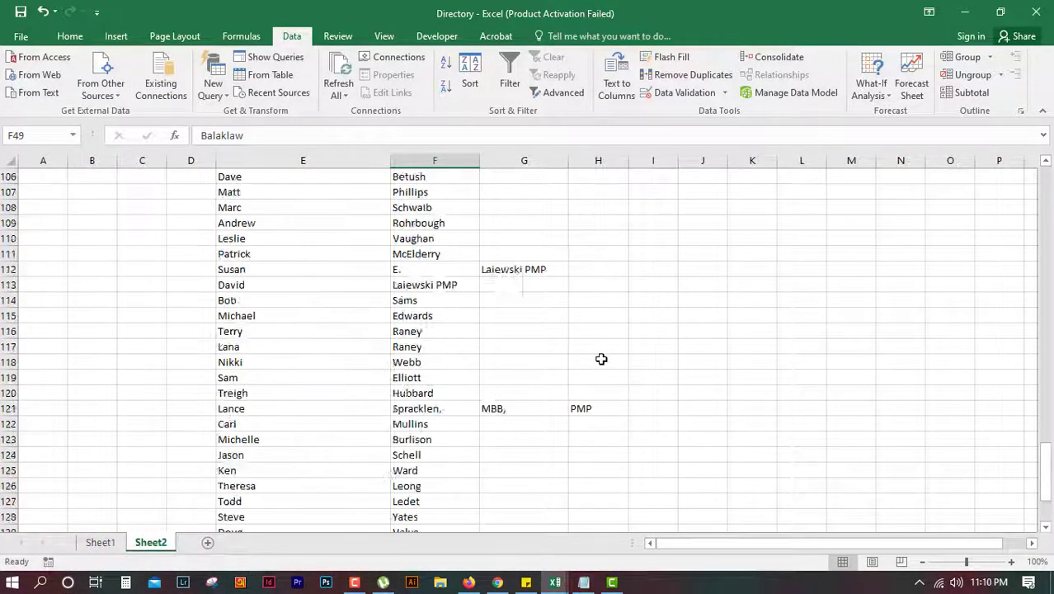
{"action": "scroll", "coordinate": [332, 389], "scroll_direction": "up", "scroll_amount": 20}
{"action": "scroll", "coordinate": [332, 388], "scroll_direction": "up", "scroll_amount": 12}
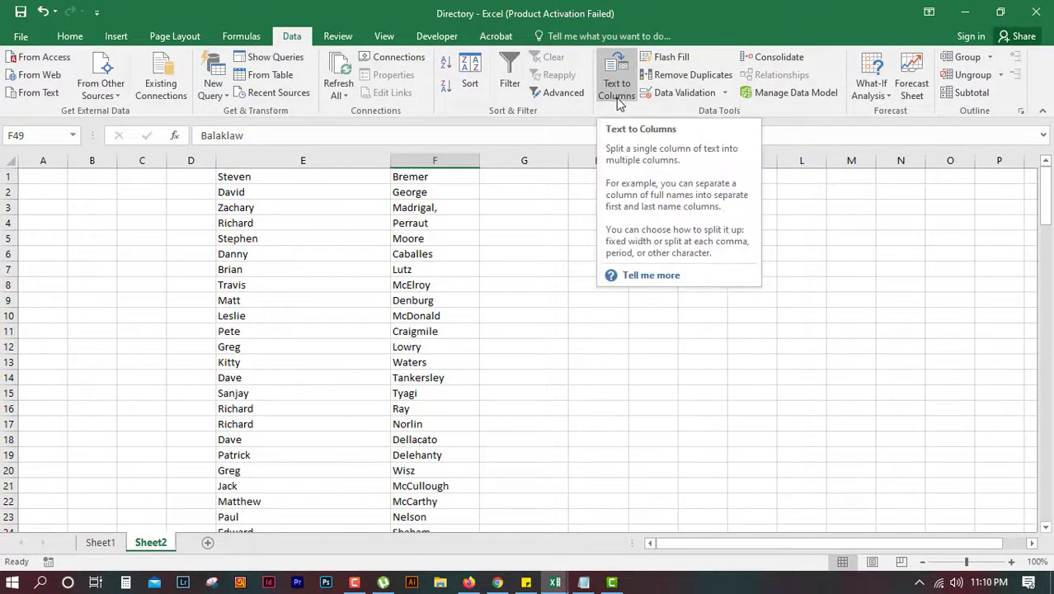
{"action": "left_click", "coordinate": [343, 347]}
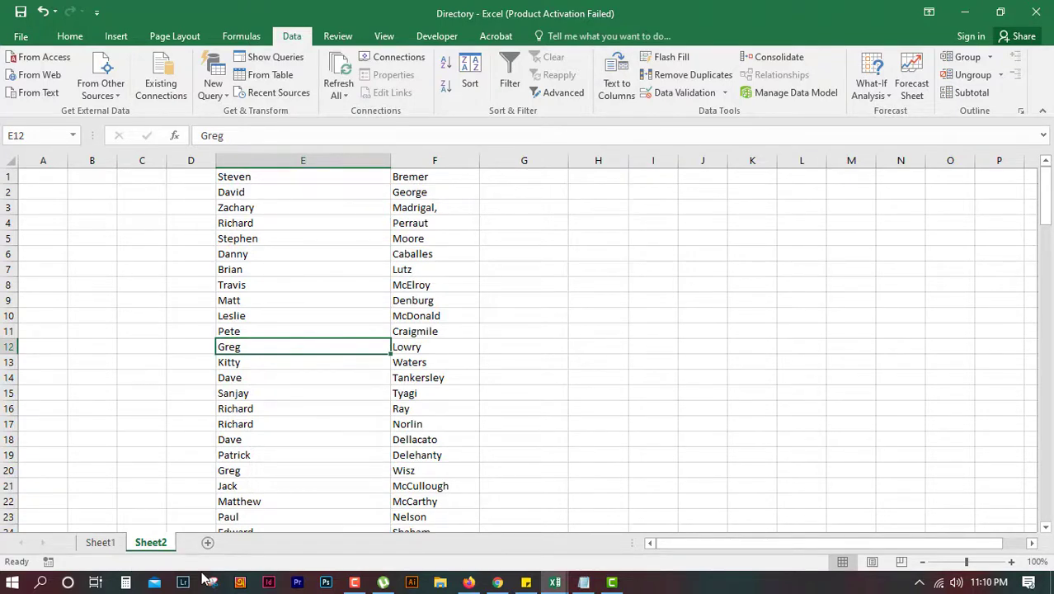
Step: Copy the website addresses in I15:I139 from the Website column on Sheet1
{"action": "left_click", "coordinate": [100, 542]}
{"action": "left_click_drag", "start_coordinate": [763, 540], "coordinate": [820, 541]}
{"action": "left_click", "coordinate": [688, 195]}
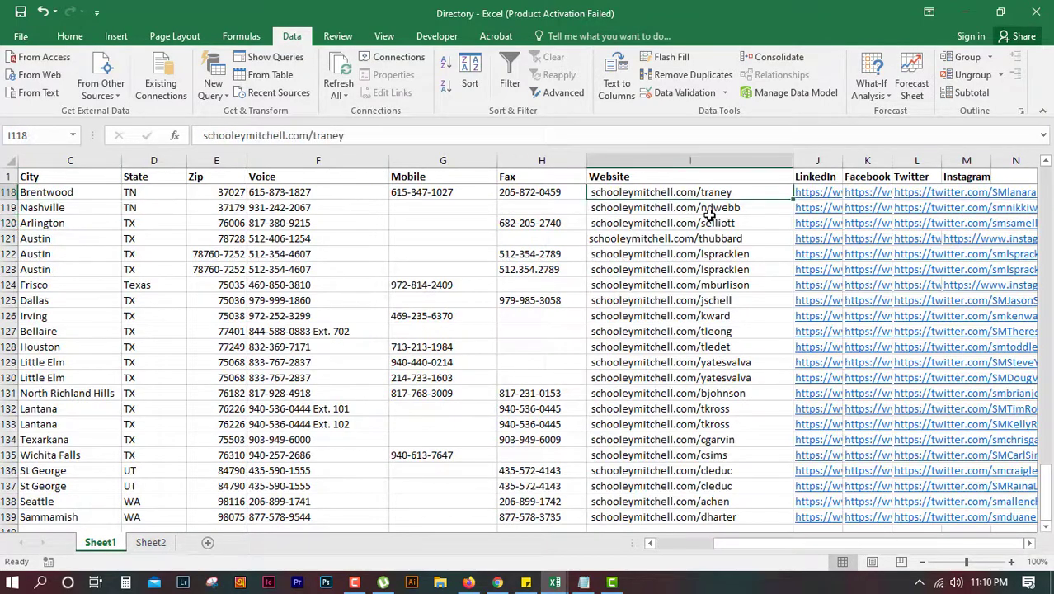
{"action": "key", "text": "ctrl+shift+Down"}
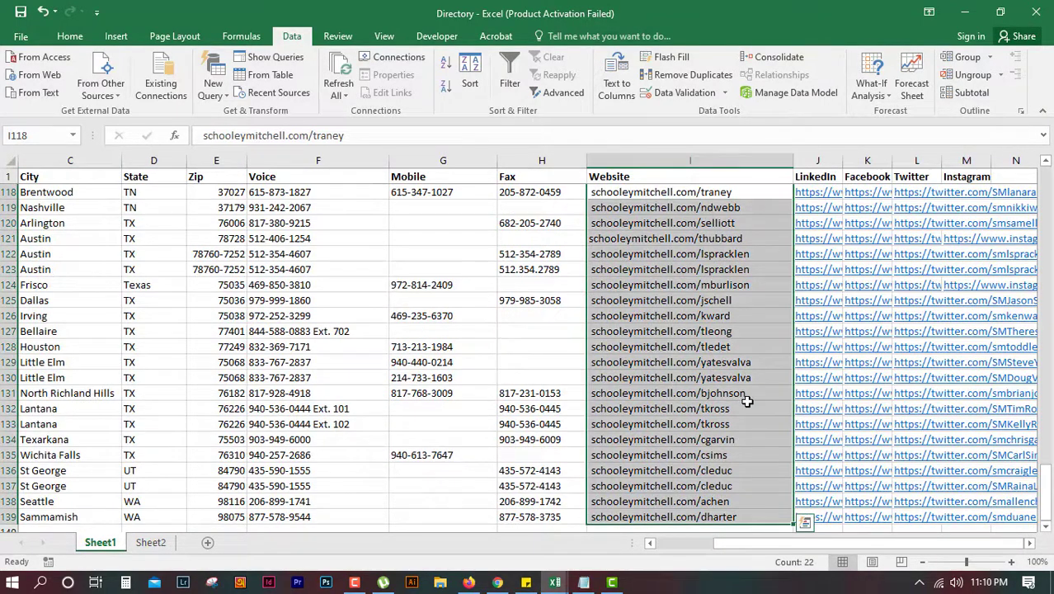
{"action": "scroll", "coordinate": [747, 402], "scroll_direction": "down", "scroll_amount": 4}
{"action": "scroll", "coordinate": [747, 401], "scroll_direction": "up", "scroll_amount": 17}
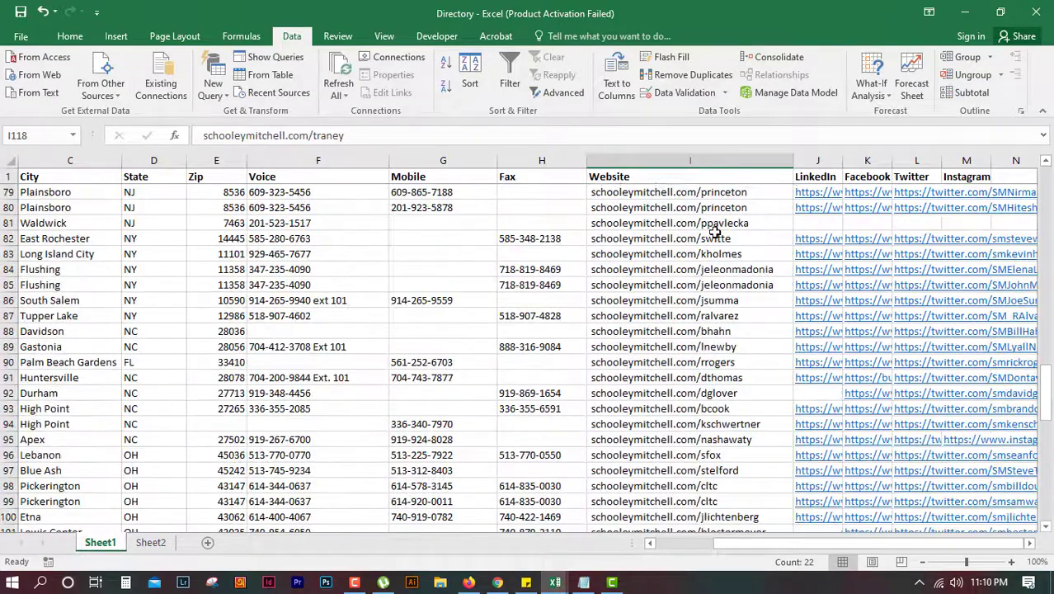
{"action": "left_click", "coordinate": [714, 235]}
{"action": "key", "text": "ctrl+Up"}
{"action": "key", "text": "Up"}
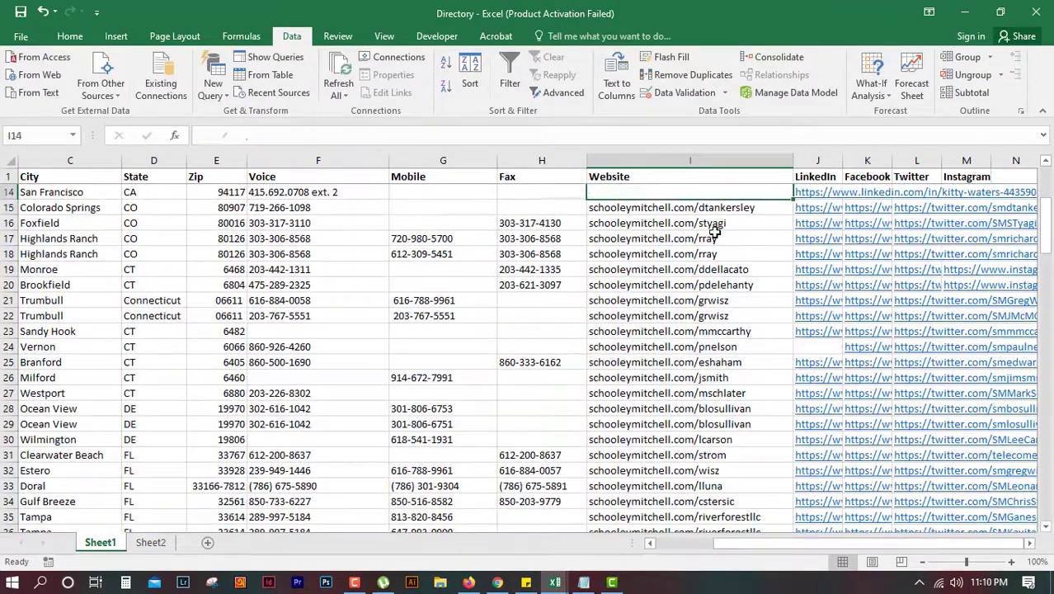
{"action": "key", "text": "Down"}
{"action": "key", "text": "ctrl+shift+Down"}
{"action": "key", "text": "ctrl+c"}
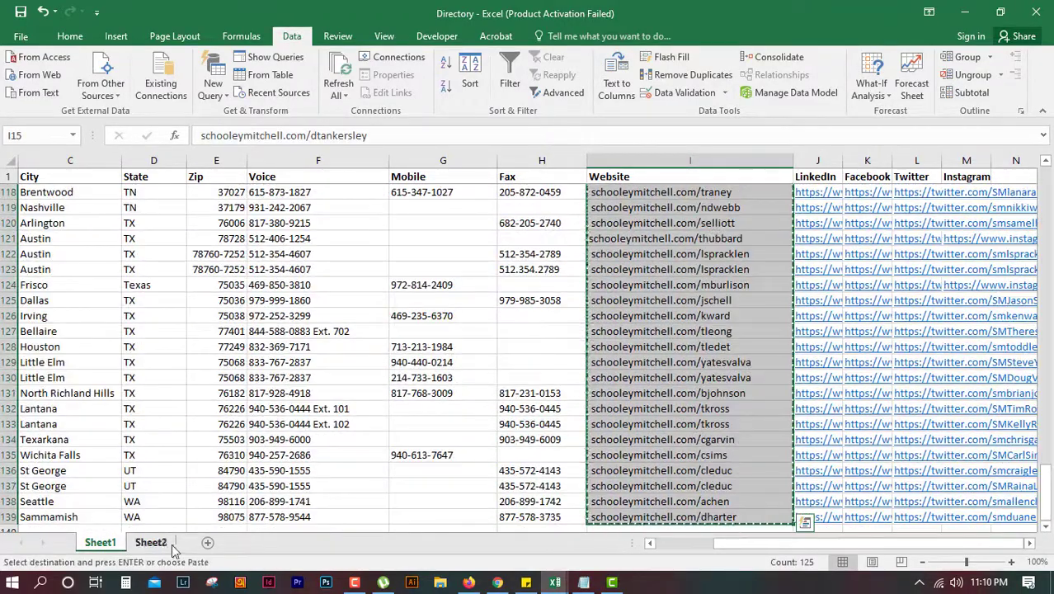
Step: Paste the copied website addresses into a new sheet starting at F1, and widen column F to fit them
{"action": "left_click", "coordinate": [150, 542]}
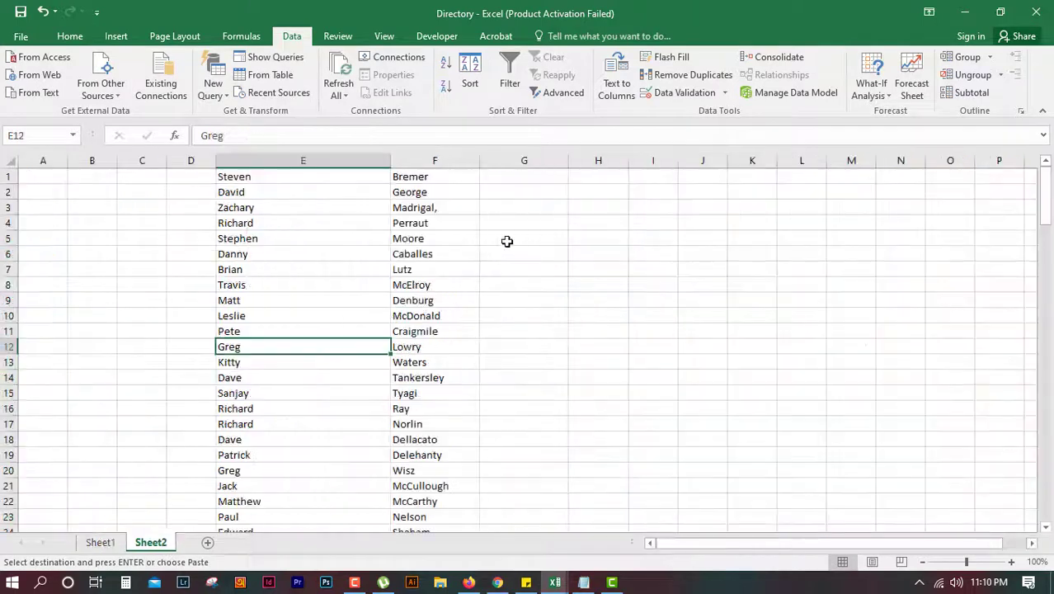
{"action": "left_click", "coordinate": [208, 542]}
{"action": "left_click", "coordinate": [273, 176]}
{"action": "right_click", "coordinate": [275, 176]}
{"action": "left_click", "coordinate": [328, 245]}
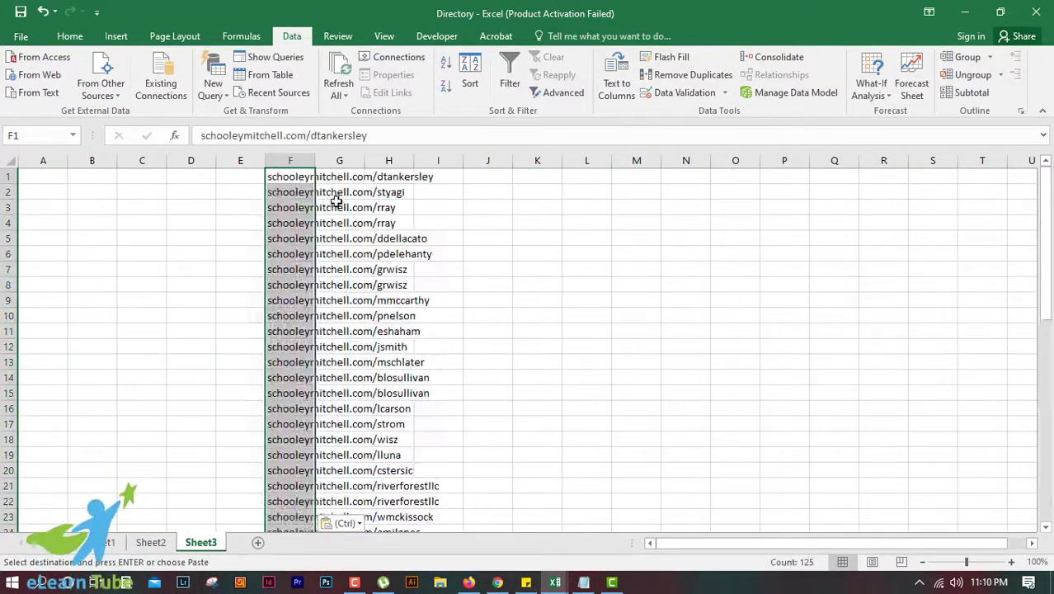
{"action": "left_click_drag", "start_coordinate": [315, 160], "coordinate": [461, 160]}
{"action": "left_click", "coordinate": [536, 269]}
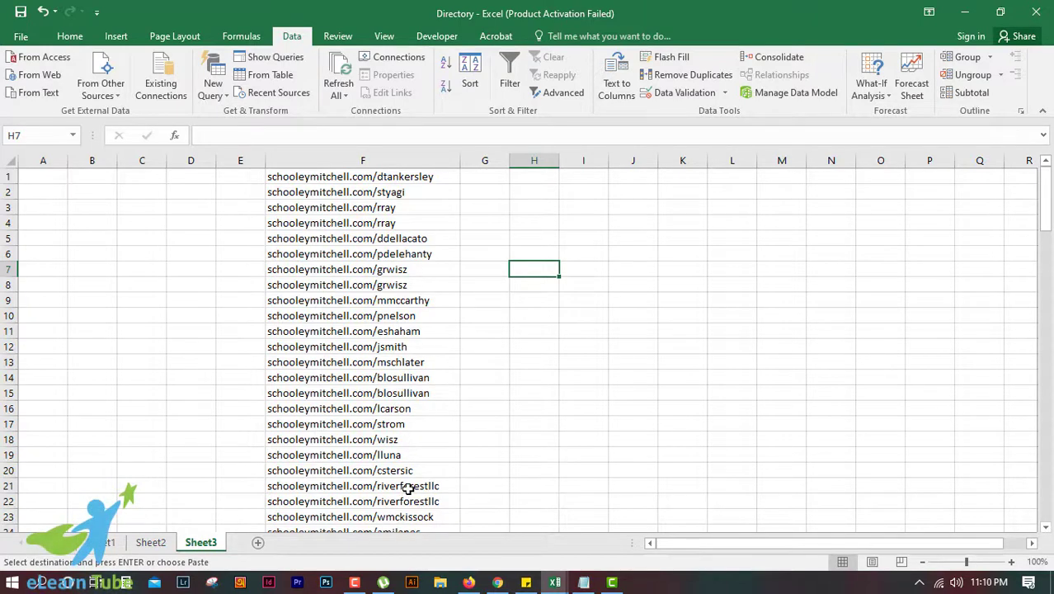
Step: Examine the website addresses in column F, especially the part after the slash in F1
{"action": "scroll", "coordinate": [409, 487], "scroll_direction": "down", "scroll_amount": 4}
{"action": "scroll", "coordinate": [410, 475], "scroll_direction": "up", "scroll_amount": 4}
{"action": "scroll", "coordinate": [503, 311], "scroll_direction": "down", "scroll_amount": 10}
{"action": "scroll", "coordinate": [499, 318], "scroll_direction": "up", "scroll_amount": 10}
{"action": "left_click", "coordinate": [426, 175]}
{"action": "left_click_drag", "start_coordinate": [368, 135], "coordinate": [317, 135]}
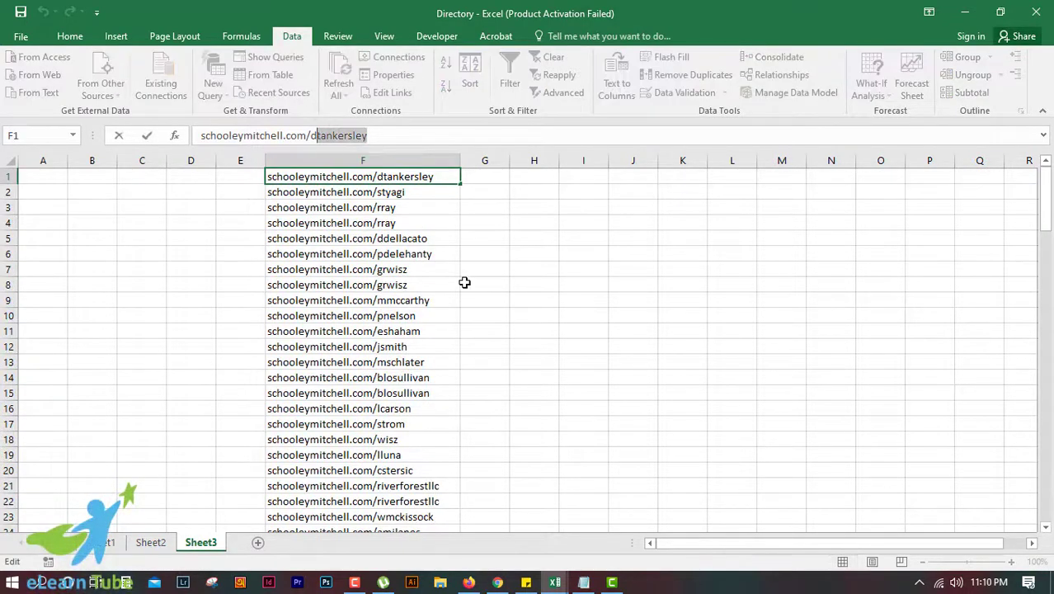
{"action": "left_click", "coordinate": [496, 178]}
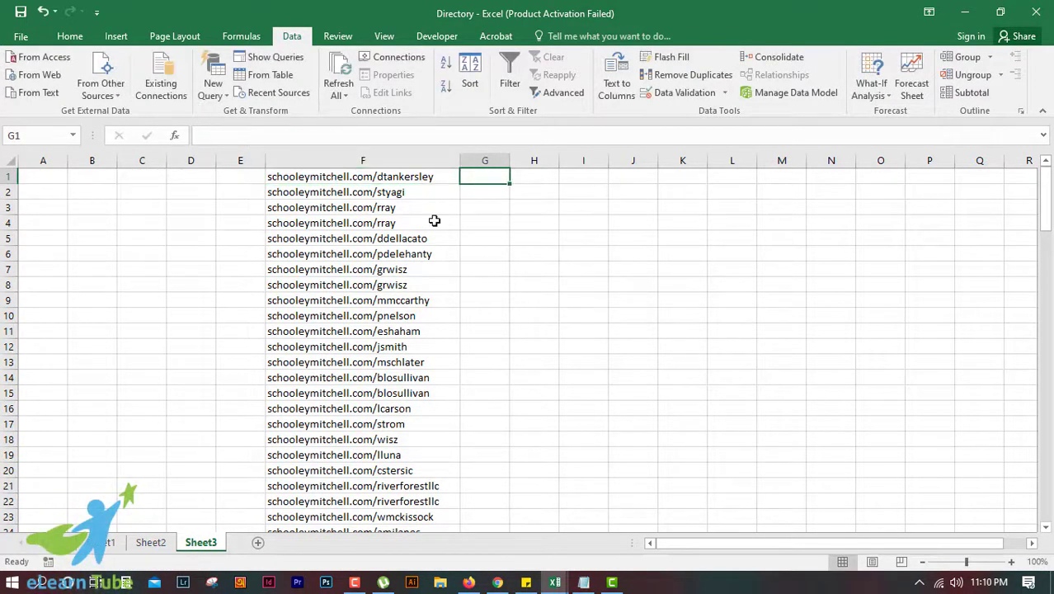
Step: Split the addresses from F1 down with Text to Columns, Delimited by Tab and Other "/", without treating consecutive delimiters as one
{"action": "left_click", "coordinate": [381, 177]}
{"action": "key", "text": "ctrl+shift+Down"}
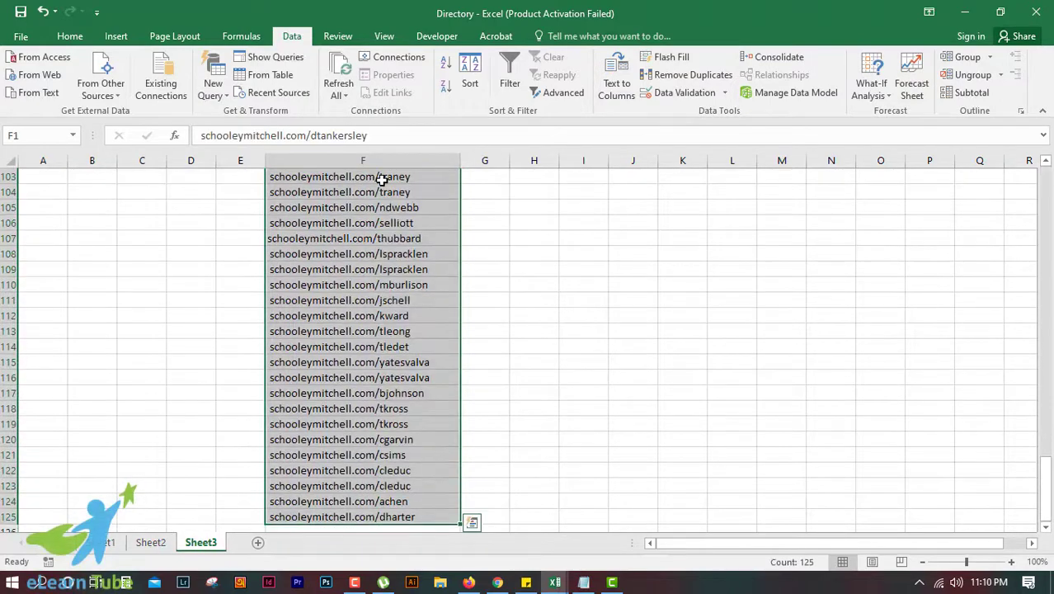
{"action": "scroll", "coordinate": [577, 371], "scroll_direction": "up", "scroll_amount": 1}
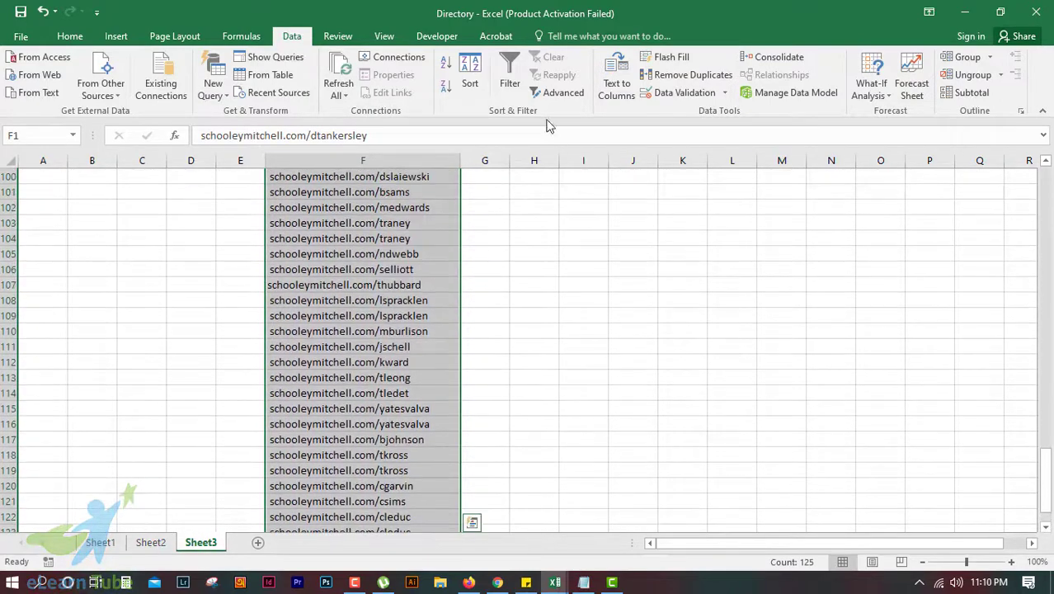
{"action": "left_click", "coordinate": [618, 90]}
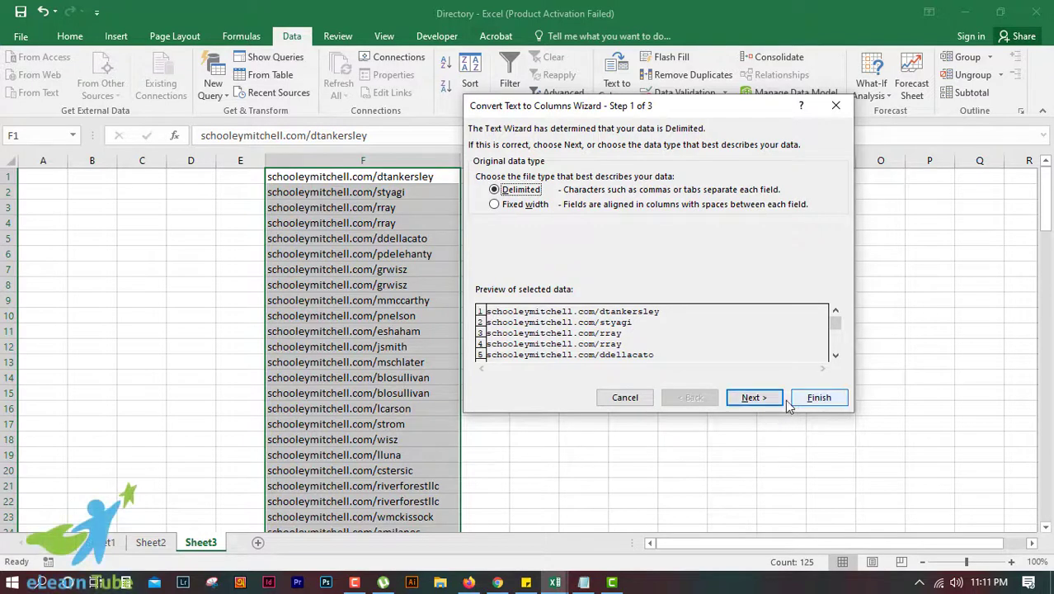
{"action": "left_click", "coordinate": [751, 398]}
{"action": "left_click", "coordinate": [481, 218]}
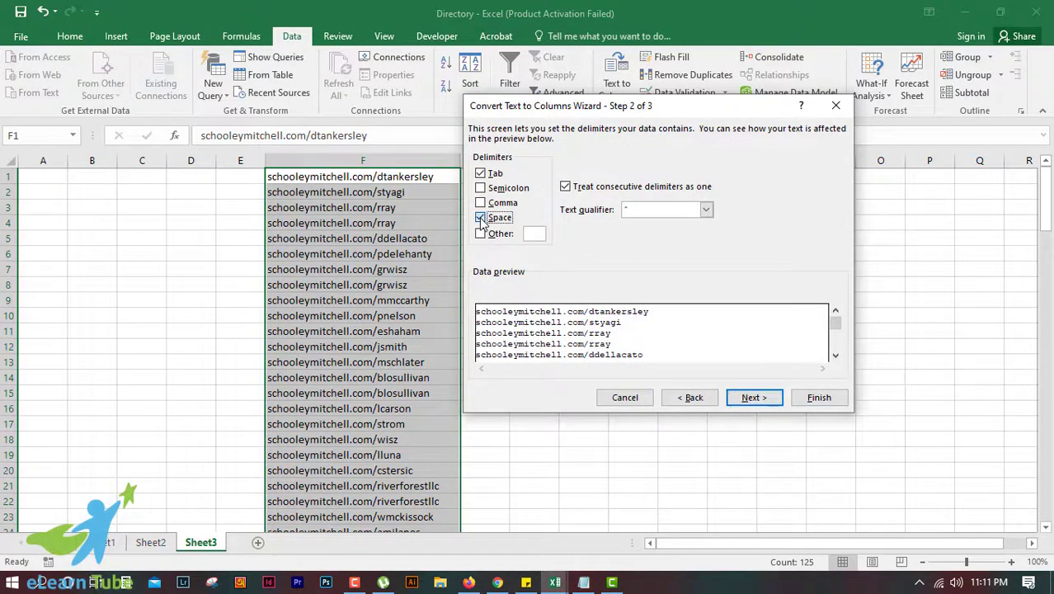
{"action": "left_click", "coordinate": [481, 217]}
{"action": "left_click", "coordinate": [481, 234]}
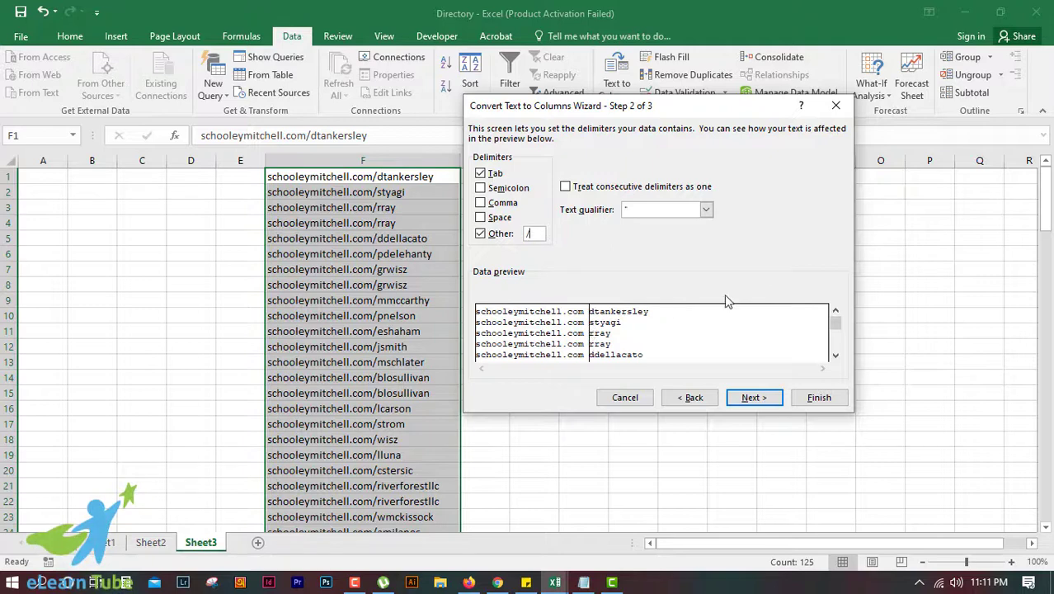
{"action": "left_click_drag", "start_coordinate": [835, 323], "coordinate": [837, 343]}
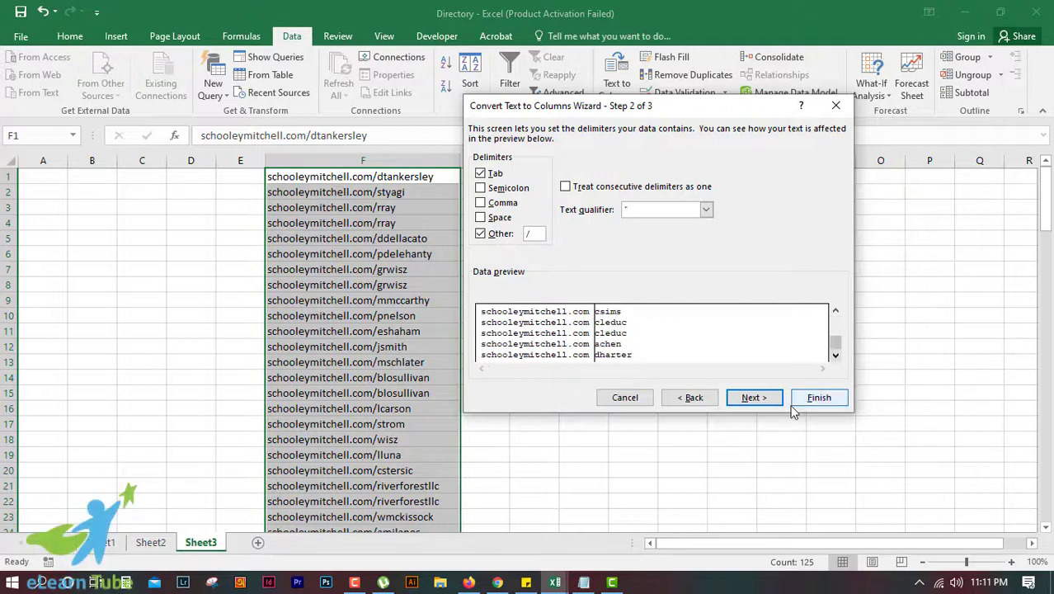
{"action": "left_click", "coordinate": [811, 399]}
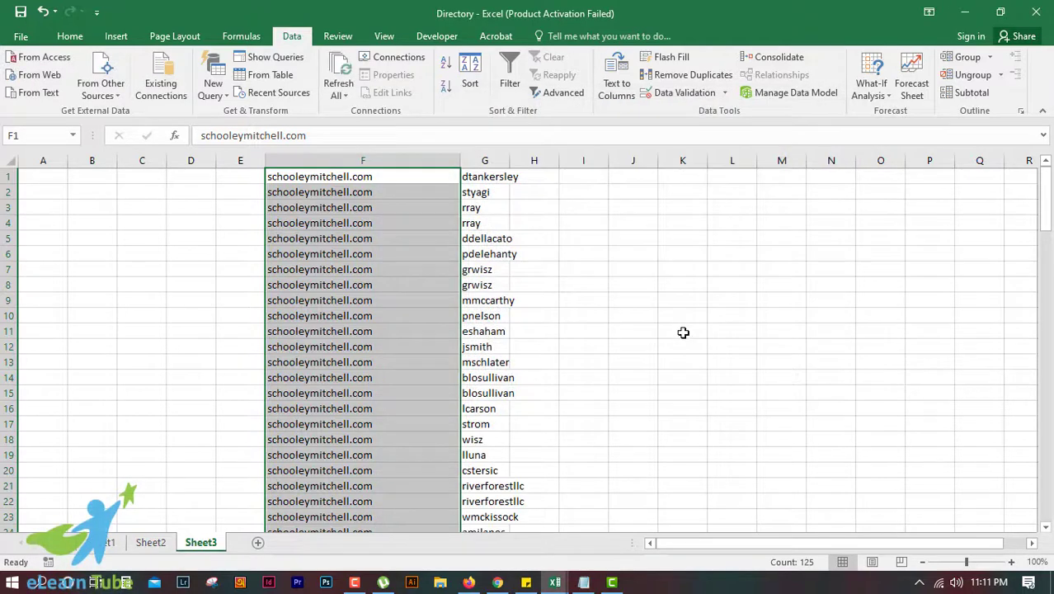
{"action": "left_click", "coordinate": [416, 222]}
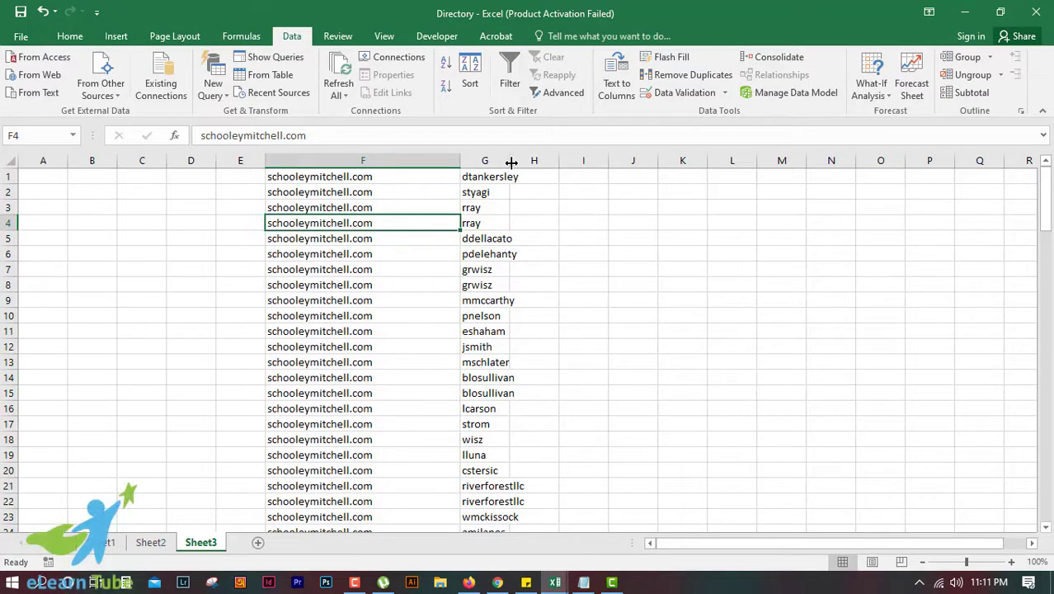
Step: Widen column G to fit the split-off names and check the split addresses on Sheet3 down to the last row
{"action": "left_click_drag", "start_coordinate": [512, 162], "coordinate": [538, 163]}
{"action": "left_click_drag", "start_coordinate": [1046, 204], "coordinate": [1051, 505]}
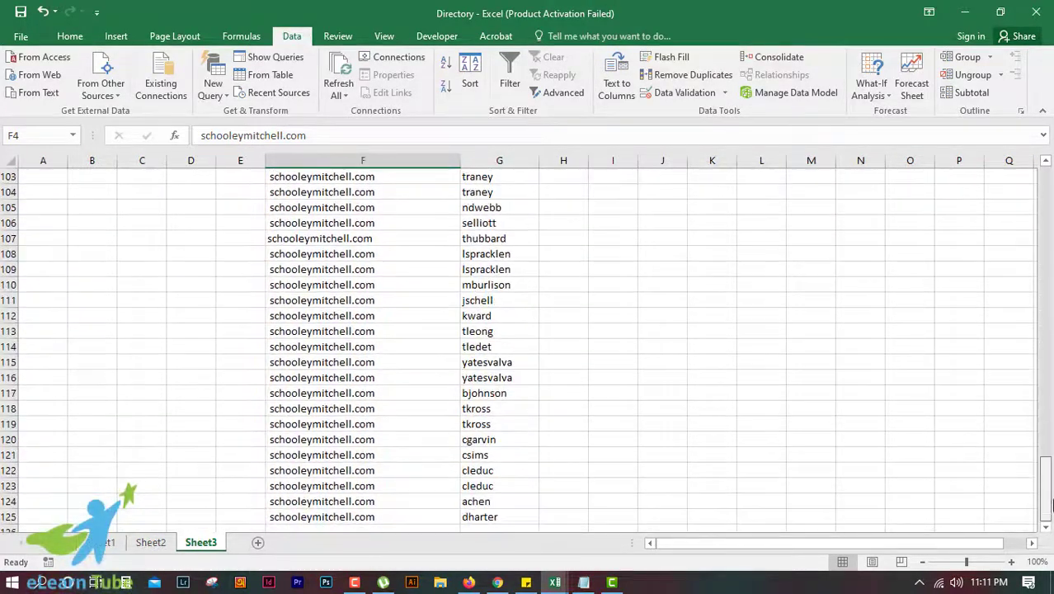
{"action": "left_click", "coordinate": [167, 545]}
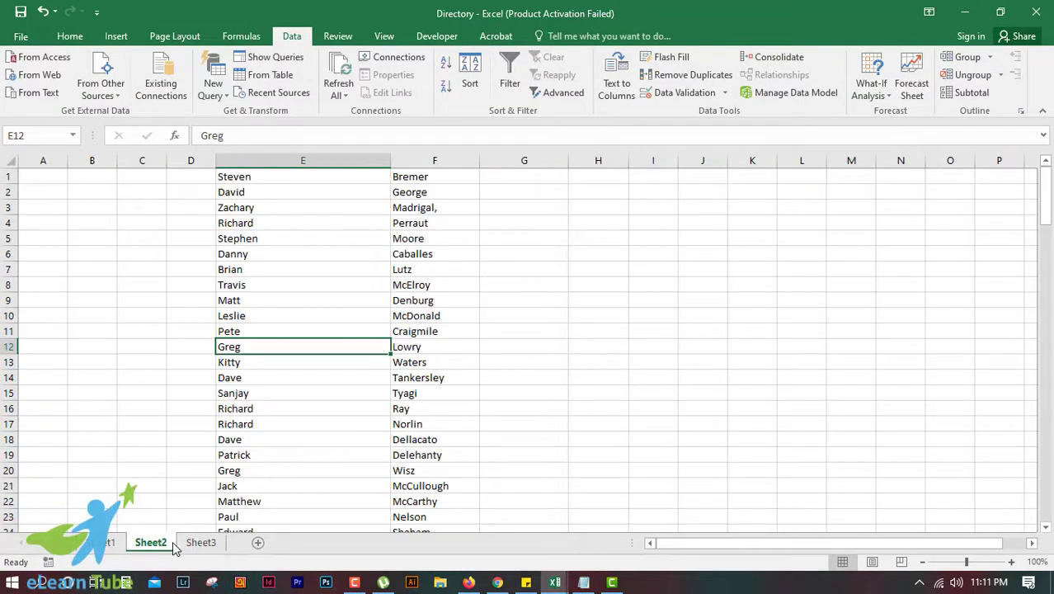
{"action": "left_click", "coordinate": [201, 542]}
{"action": "left_click", "coordinate": [362, 178]}
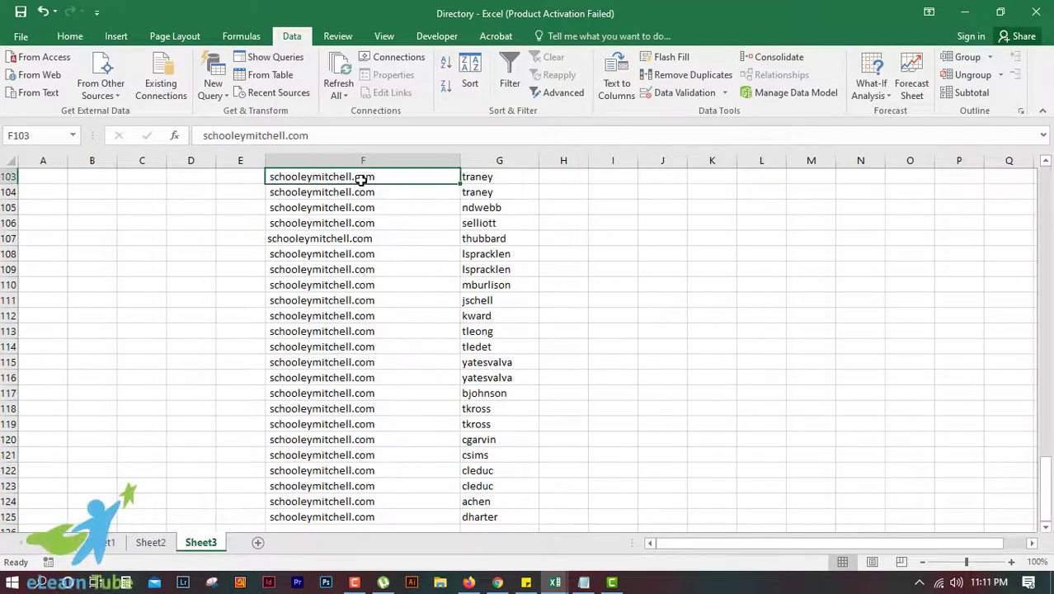
{"action": "key", "text": "Up"}
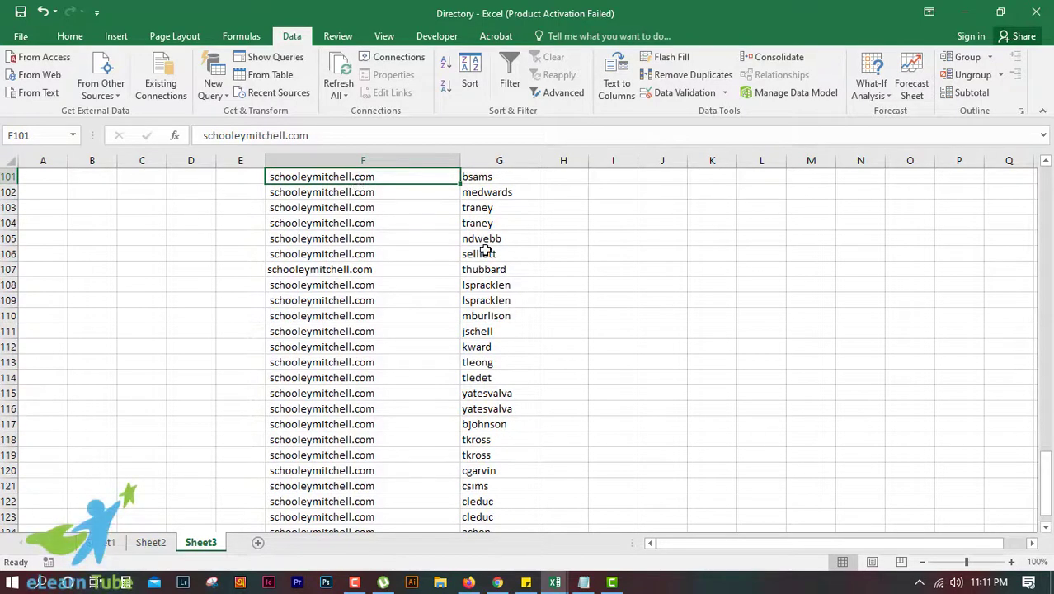
{"action": "scroll", "coordinate": [487, 252], "scroll_direction": "up", "scroll_amount": 5}
{"action": "left_click_drag", "start_coordinate": [1045, 445], "coordinate": [1047, 161]}
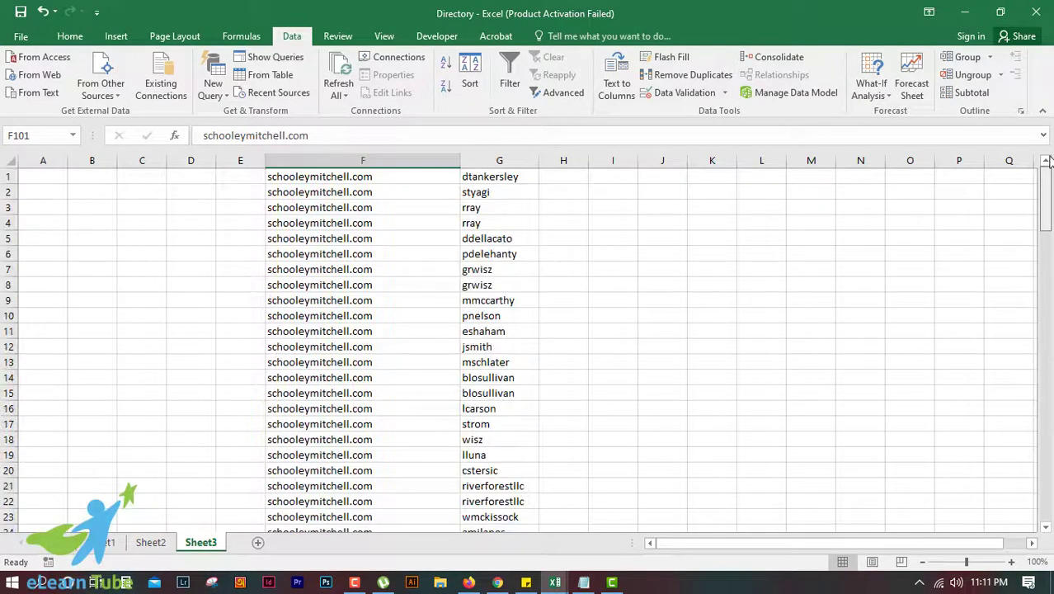
Step: Clear all the contents of column G, leaving only the domain addresses in column F
{"action": "left_click", "coordinate": [357, 186]}
{"action": "left_click", "coordinate": [493, 176]}
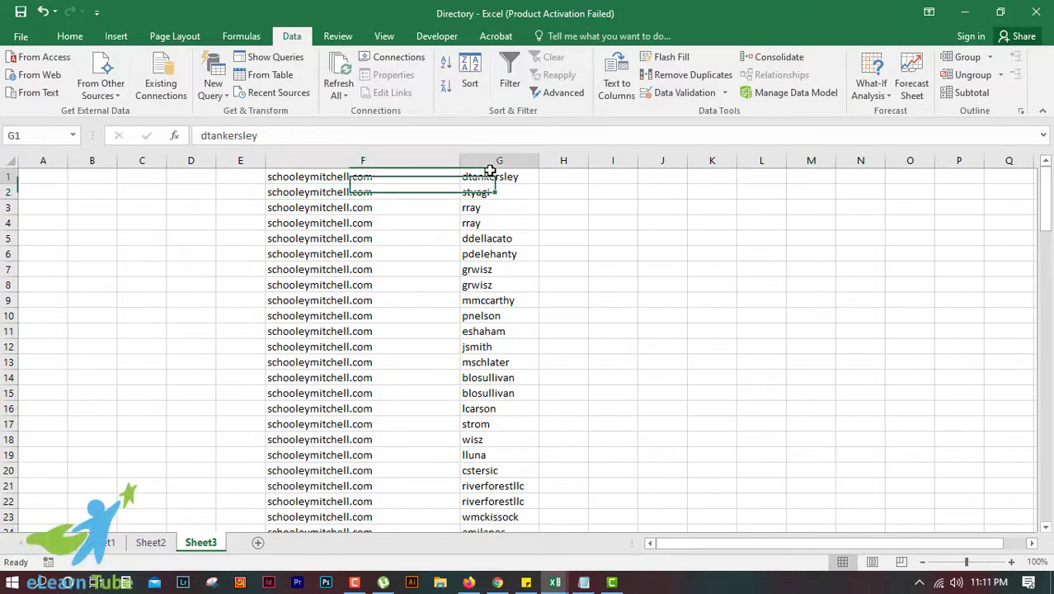
{"action": "left_click", "coordinate": [490, 160]}
{"action": "key", "text": "Delete"}
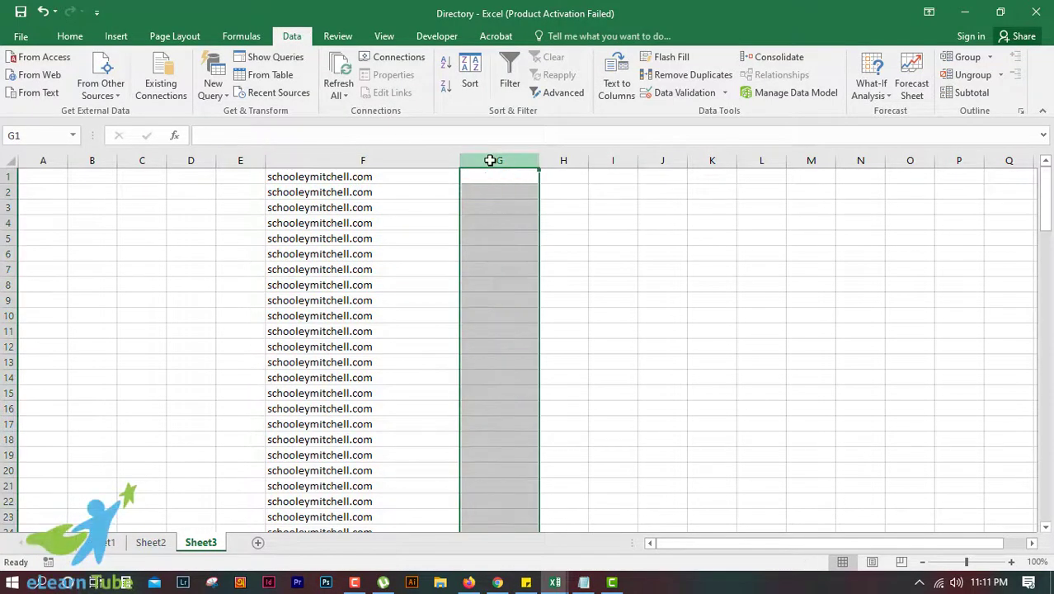
Step: Try splitting F1:F125 with Text to Columns, Fixed width, with the column break at position 18, and undo the split
{"action": "left_click", "coordinate": [342, 176]}
{"action": "key", "text": "ctrl+shift+Down"}
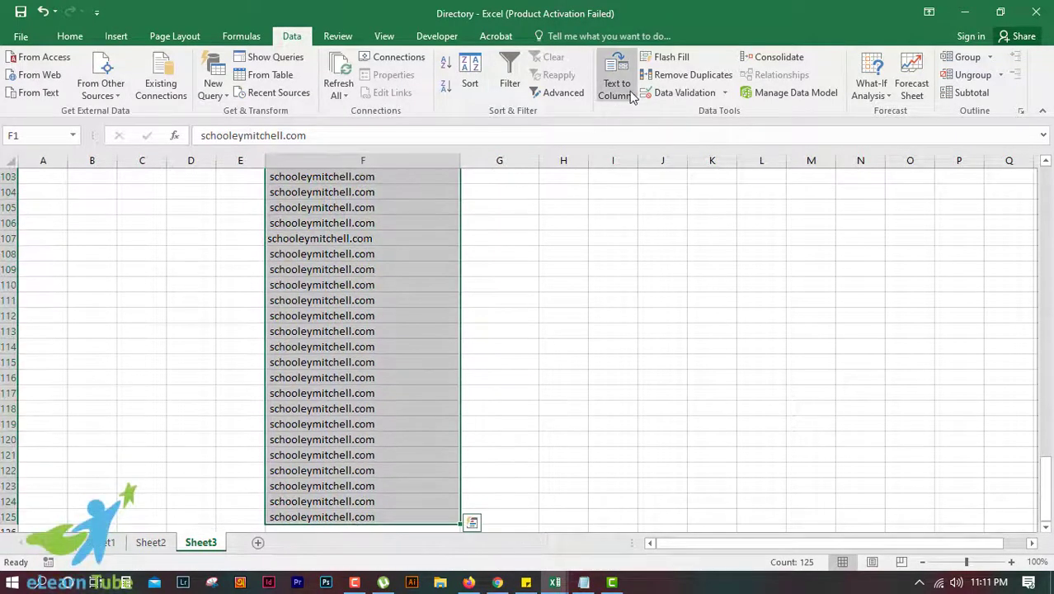
{"action": "left_click", "coordinate": [629, 90]}
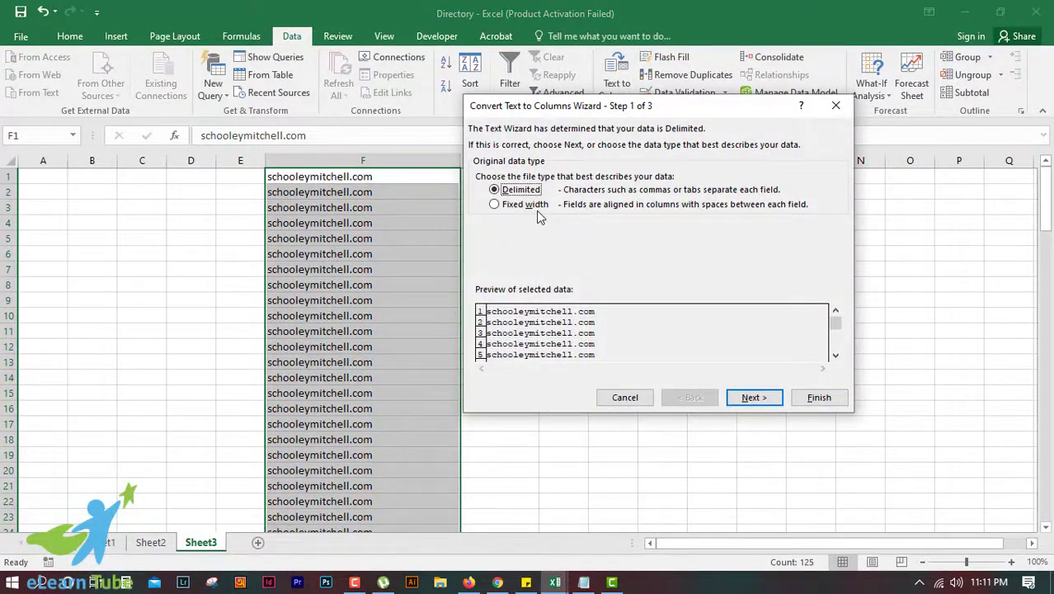
{"action": "left_click", "coordinate": [533, 207]}
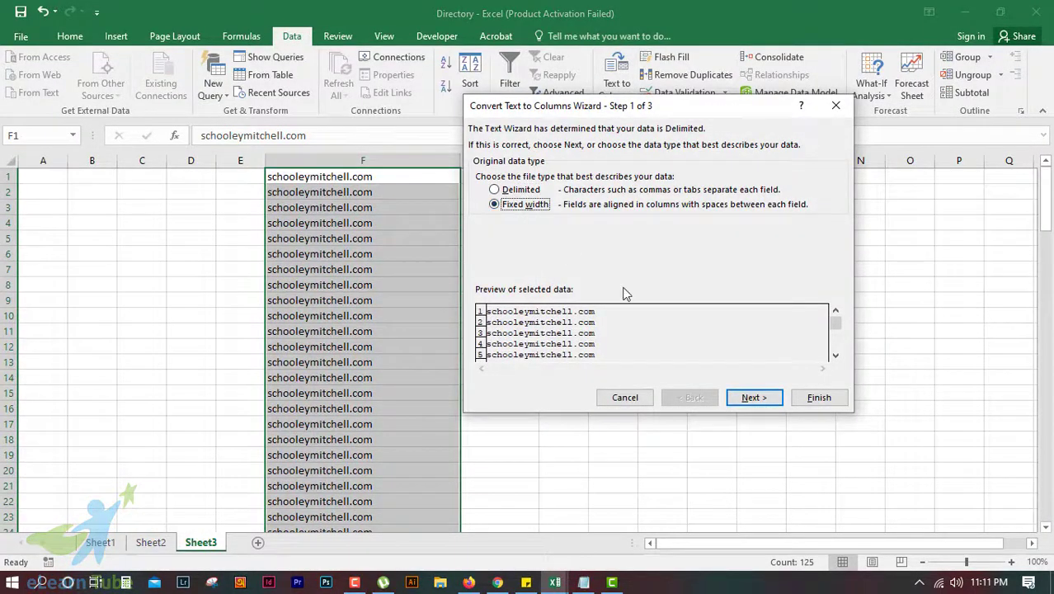
{"action": "left_click", "coordinate": [753, 398]}
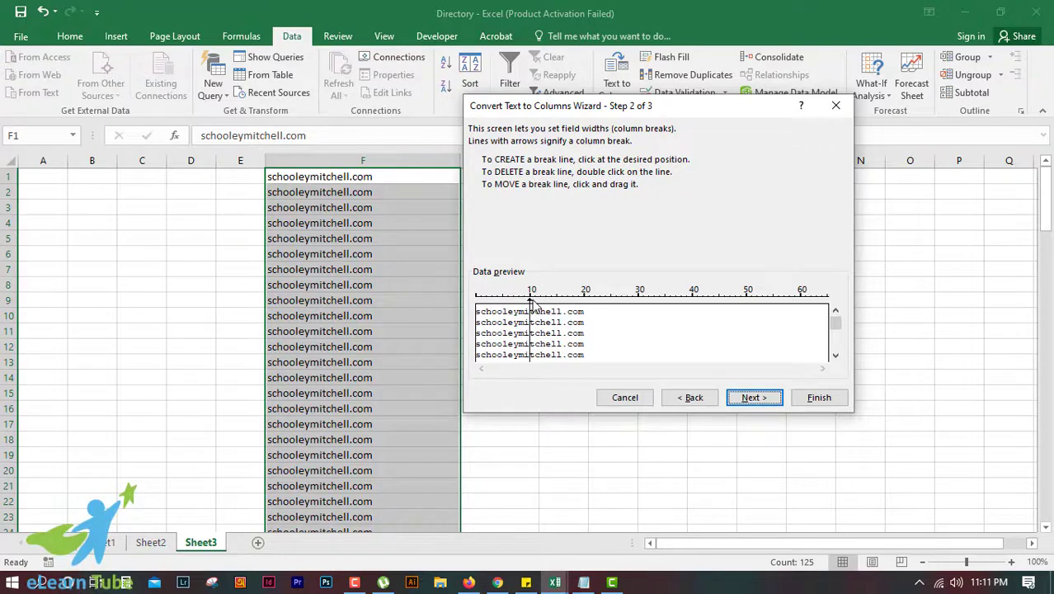
{"action": "left_click_drag", "start_coordinate": [531, 307], "coordinate": [570, 311]}
{"action": "left_click_drag", "start_coordinate": [835, 320], "coordinate": [835, 342]}
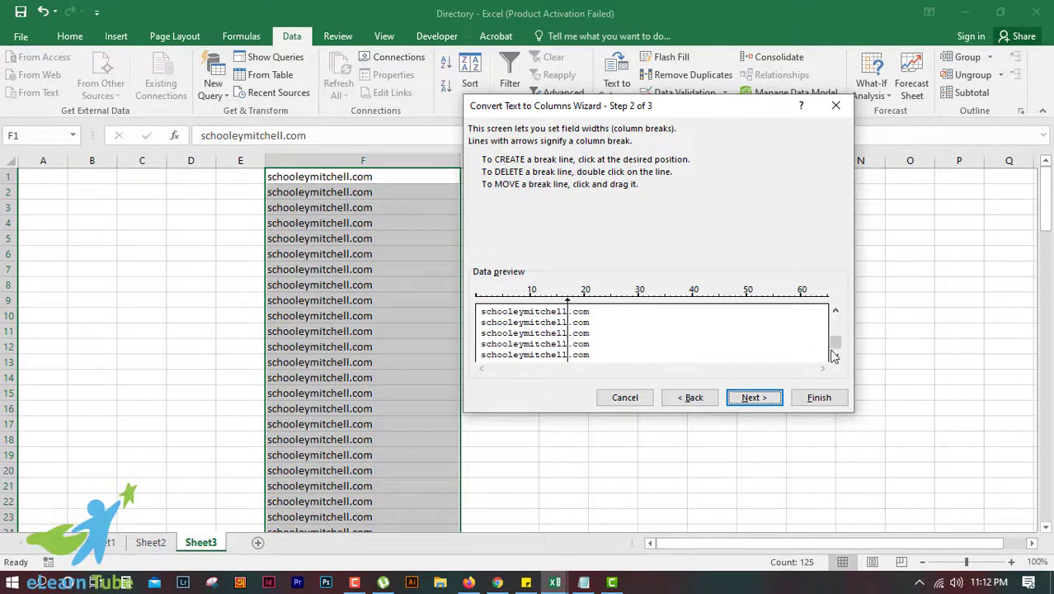
{"action": "left_click_drag", "start_coordinate": [559, 312], "coordinate": [575, 316]}
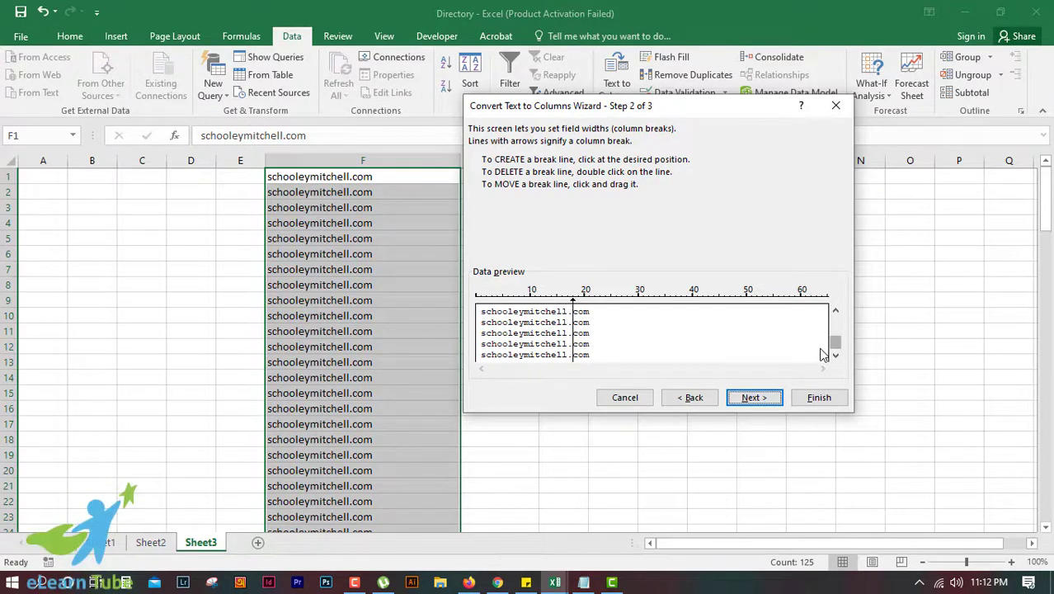
{"action": "left_click", "coordinate": [819, 395]}
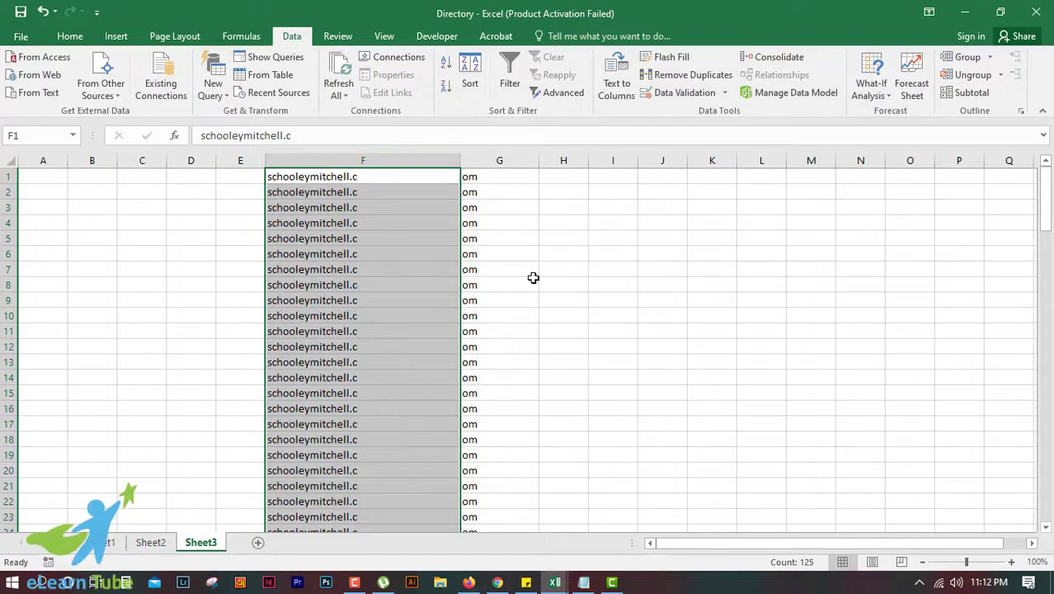
{"action": "key", "text": "ctrl+z"}
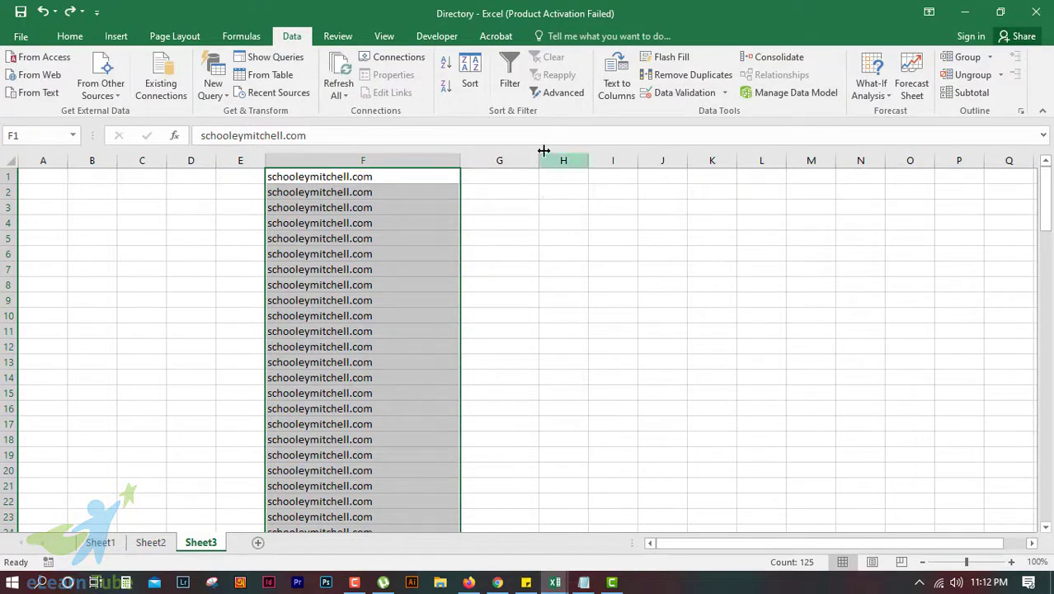
Step: Try splitting F1:F125 with Text to Columns, Fixed width, with the column break at position 17, and undo the split
{"action": "left_click", "coordinate": [626, 93]}
{"action": "left_click", "coordinate": [766, 399]}
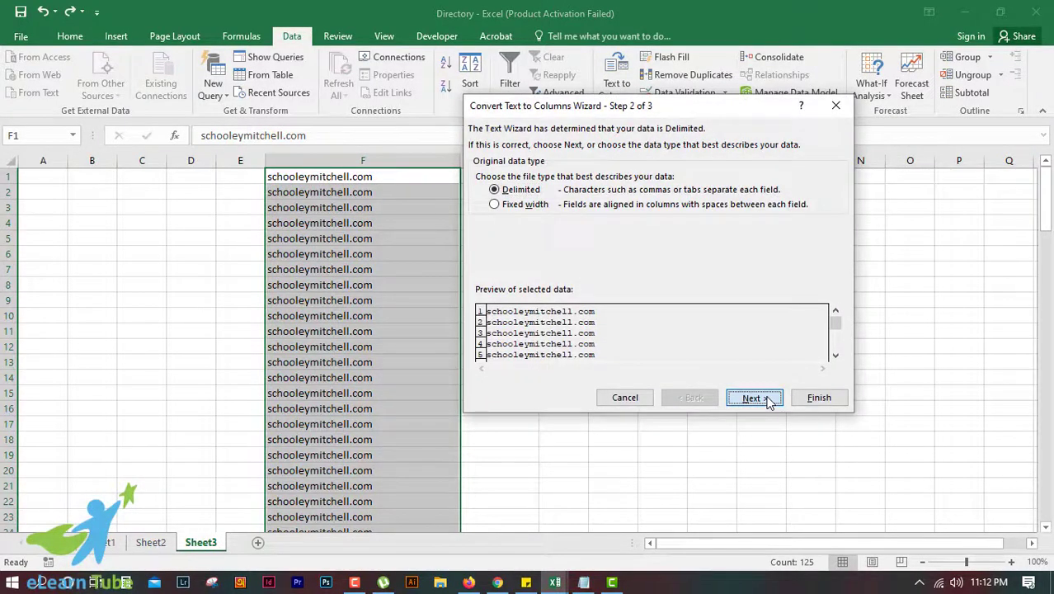
{"action": "left_click", "coordinate": [689, 397]}
{"action": "left_click", "coordinate": [525, 204]}
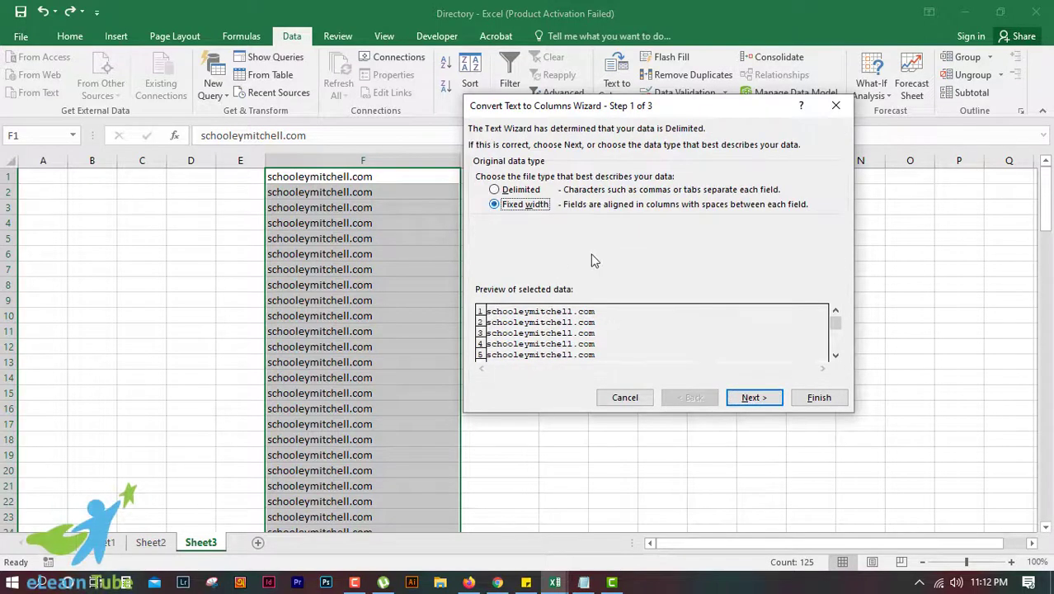
{"action": "left_click", "coordinate": [754, 398]}
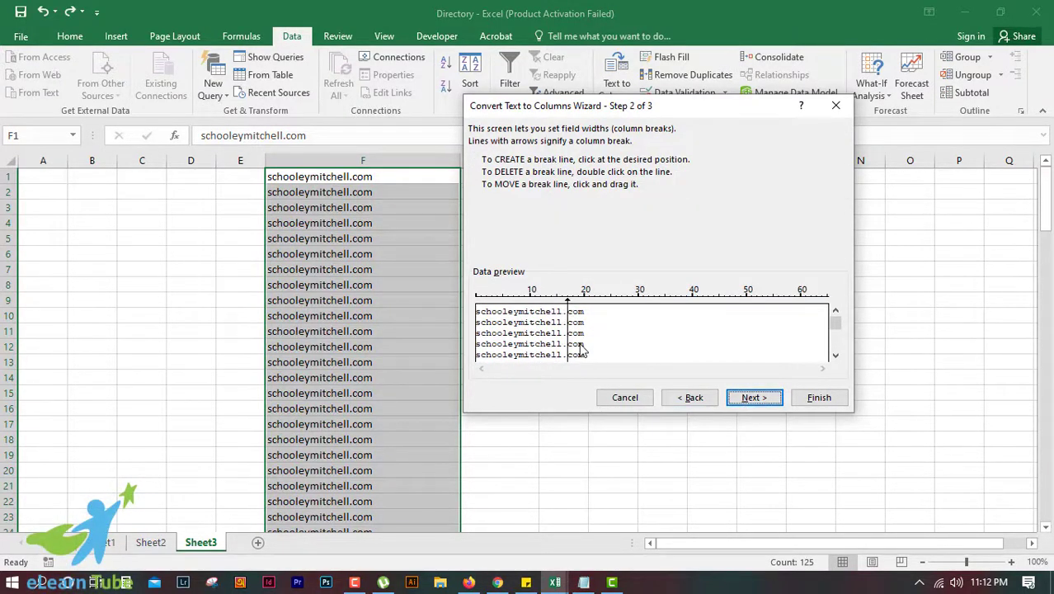
{"action": "left_click", "coordinate": [819, 400]}
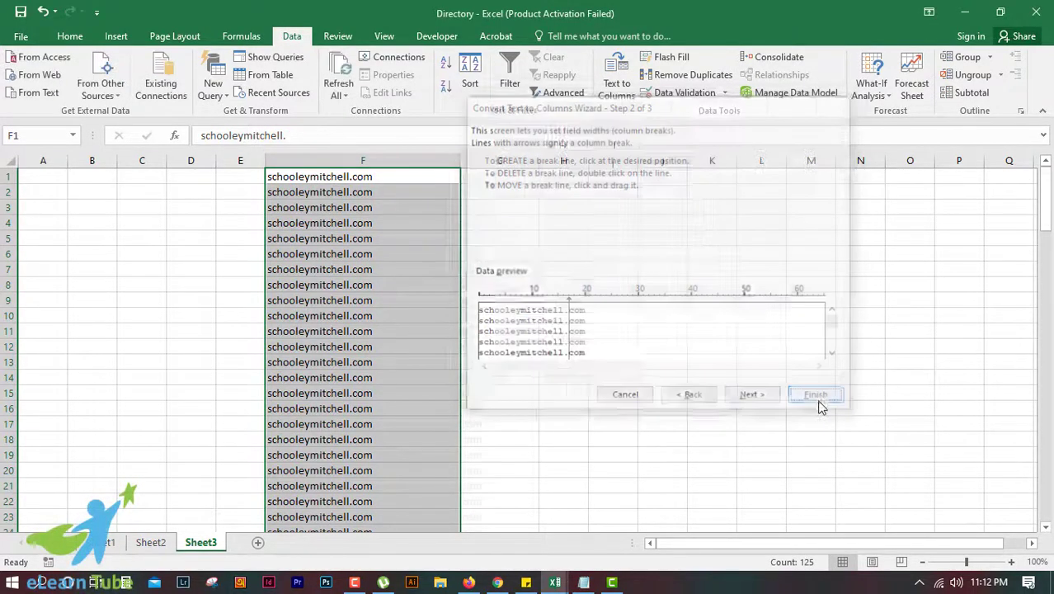
{"action": "left_click", "coordinate": [561, 252]}
{"action": "left_click", "coordinate": [500, 193]}
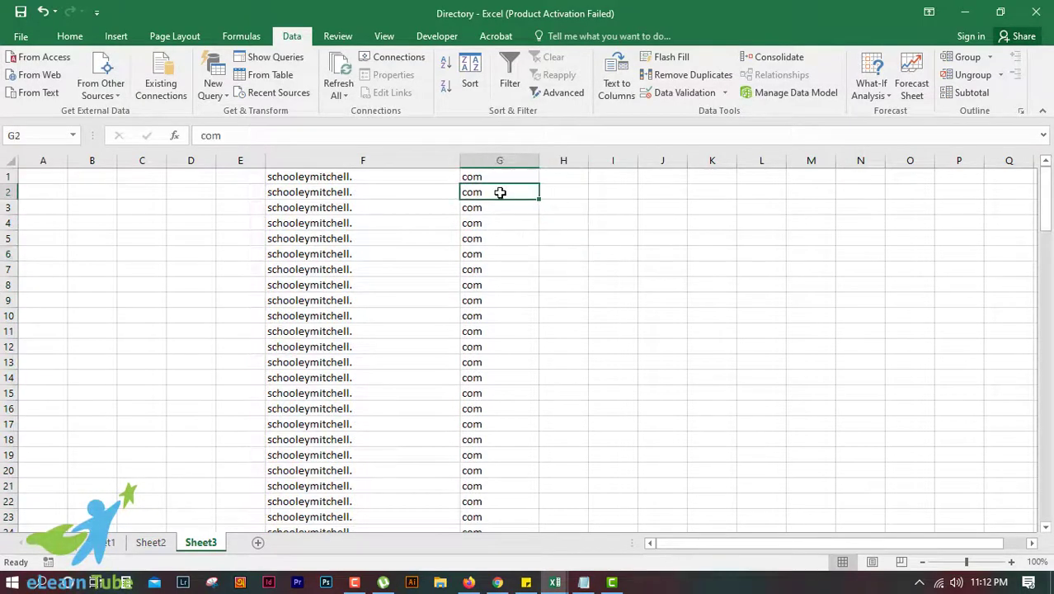
{"action": "key", "text": "ctrl+z"}
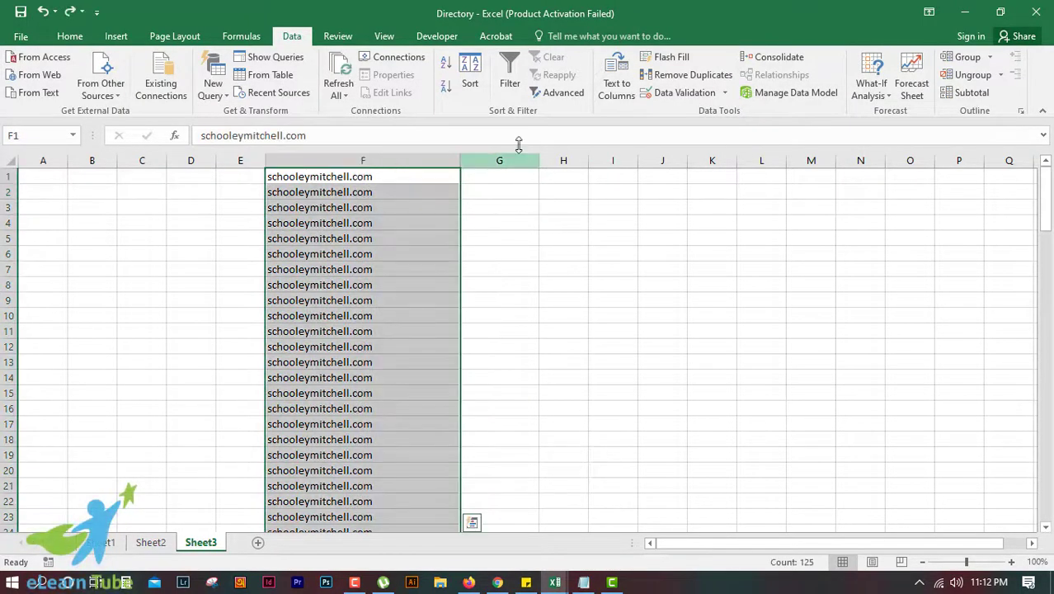
Step: Split F1:F125 with Text to Columns, Delimited by Tab and Other ".", and check the parts in F1 and G1
{"action": "left_click", "coordinate": [617, 92]}
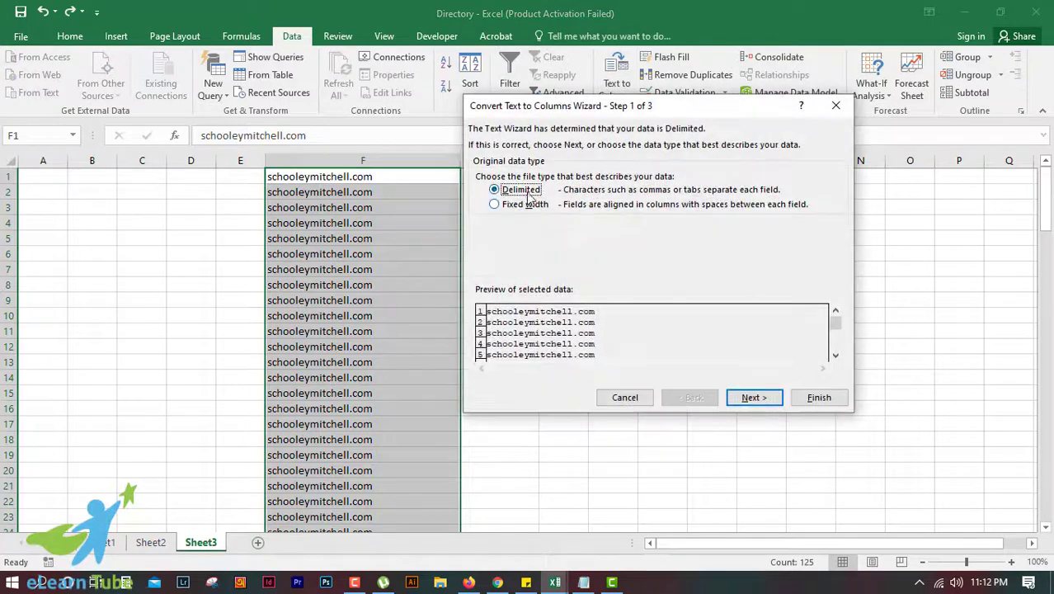
{"action": "left_click", "coordinate": [751, 398]}
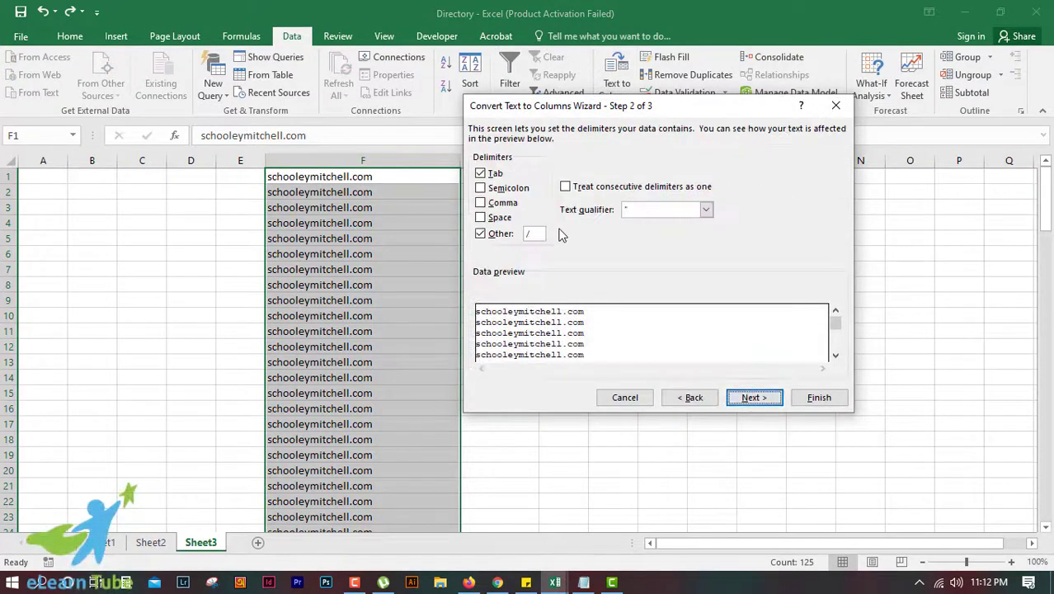
{"action": "left_click_drag", "start_coordinate": [567, 115], "coordinate": [645, 155]}
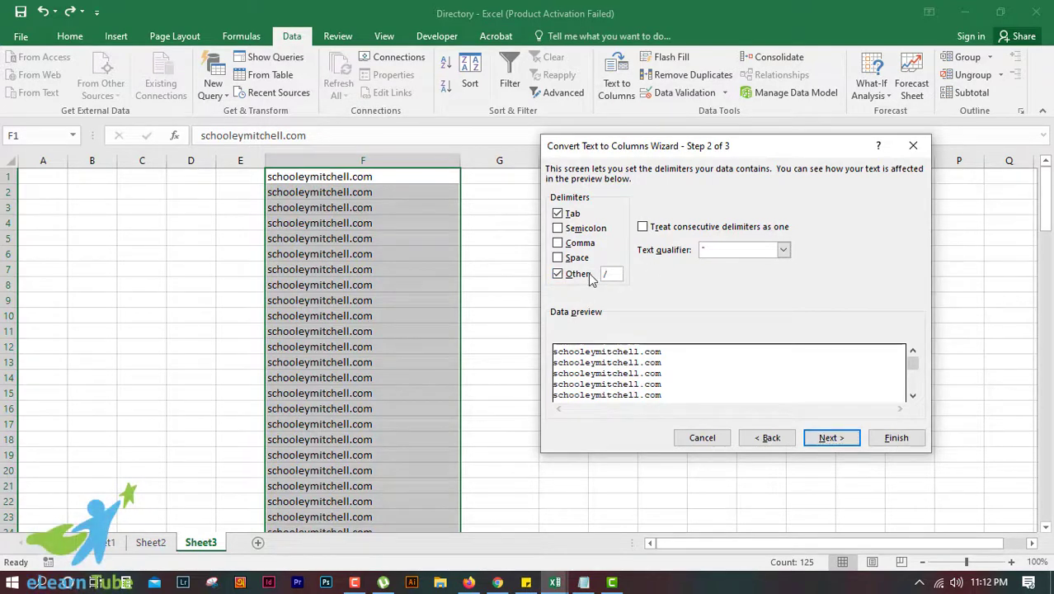
{"action": "type", "text": "."}
{"action": "left_click", "coordinate": [896, 437]}
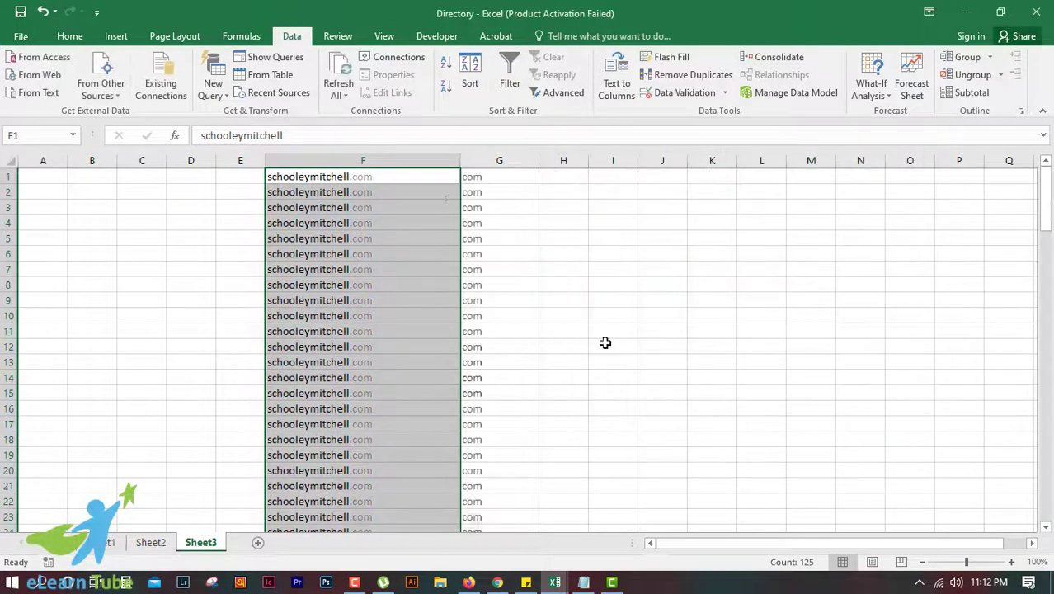
{"action": "left_click", "coordinate": [489, 176]}
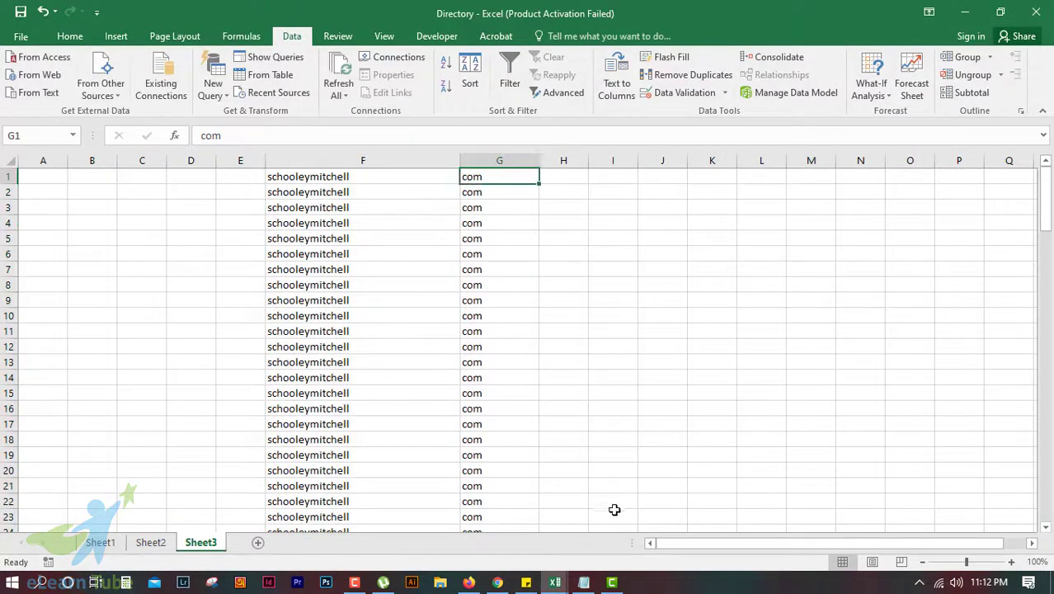
{"action": "left_click", "coordinate": [352, 175]}
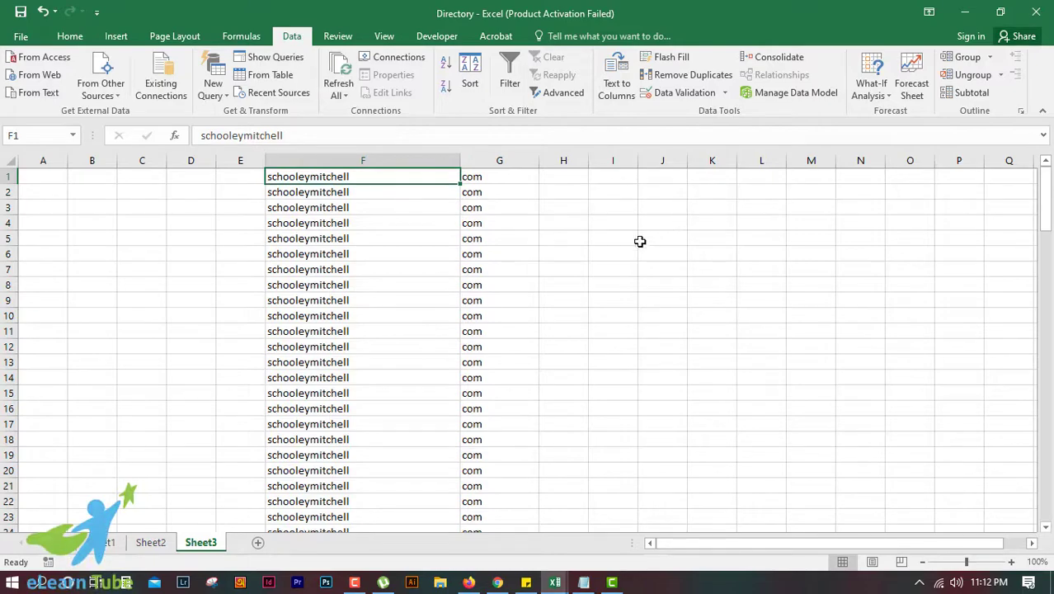
Step: Look over the original data on Sheet1 and close the Directory workbook without saving the changes
{"action": "left_click", "coordinate": [150, 542]}
{"action": "left_click", "coordinate": [107, 543]}
{"action": "scroll", "coordinate": [758, 417], "scroll_direction": "up", "scroll_amount": 1}
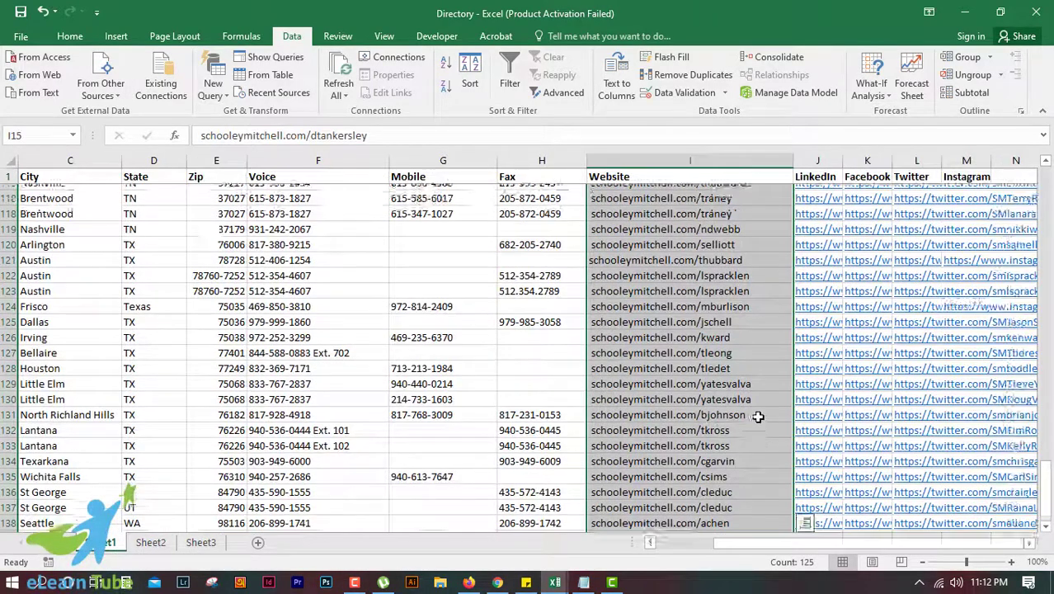
{"action": "scroll", "coordinate": [757, 417], "scroll_direction": "down", "scroll_amount": 7}
{"action": "scroll", "coordinate": [758, 417], "scroll_direction": "up", "scroll_amount": 19}
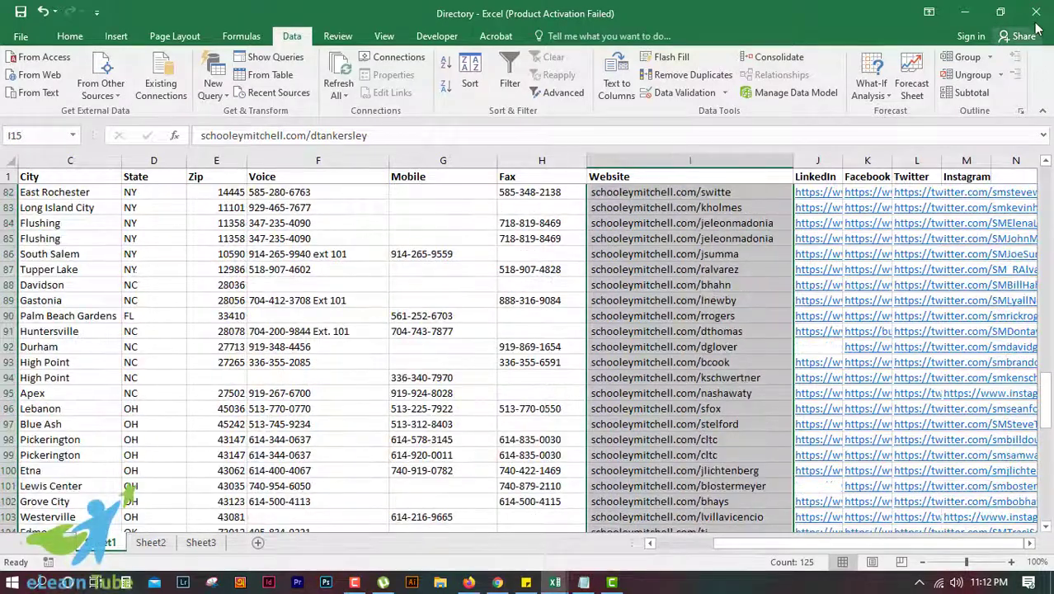
{"action": "left_click", "coordinate": [1036, 12]}
{"action": "left_click", "coordinate": [521, 310]}
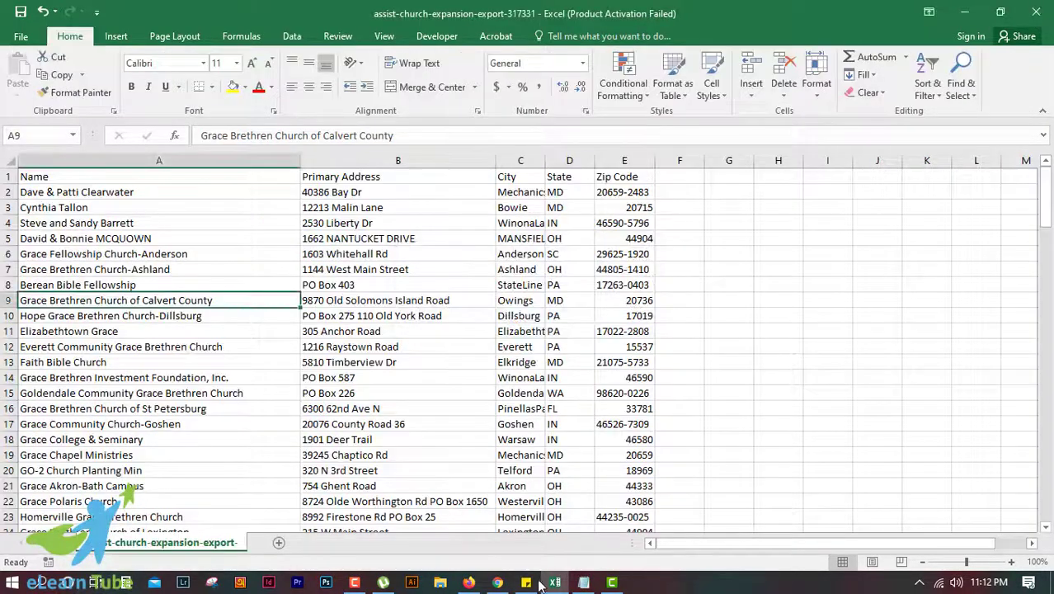
Step: Switch to the "fitness email list-2nd" file in Notepad and examine its list of long ID numbers
{"action": "mouse_move", "coordinate": [583, 583]}
{"action": "left_click", "coordinate": [583, 485]}
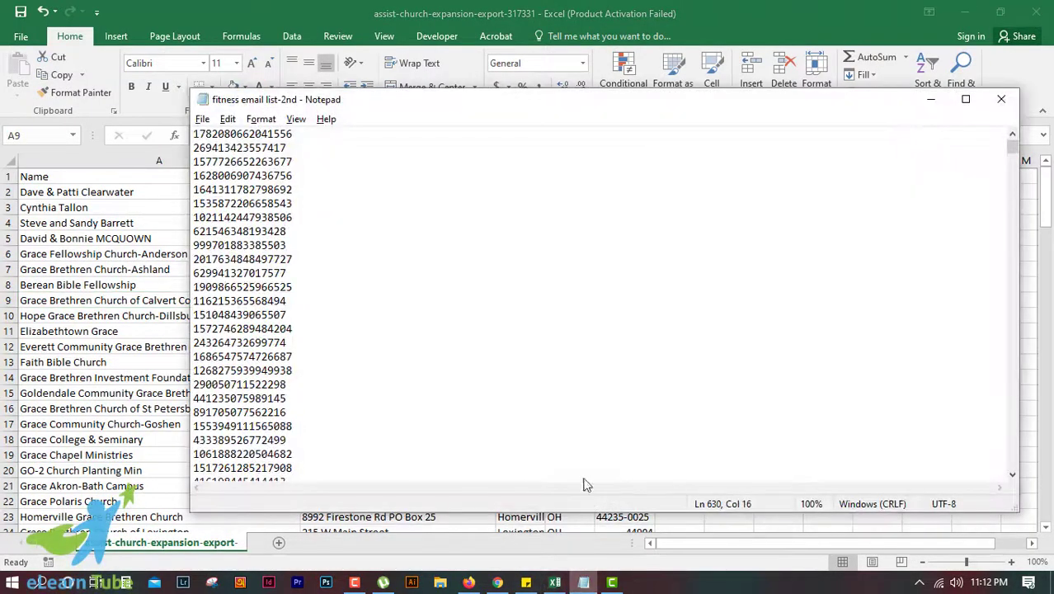
{"action": "left_click", "coordinate": [315, 270]}
{"action": "left_click_drag", "start_coordinate": [196, 133], "coordinate": [297, 360]}
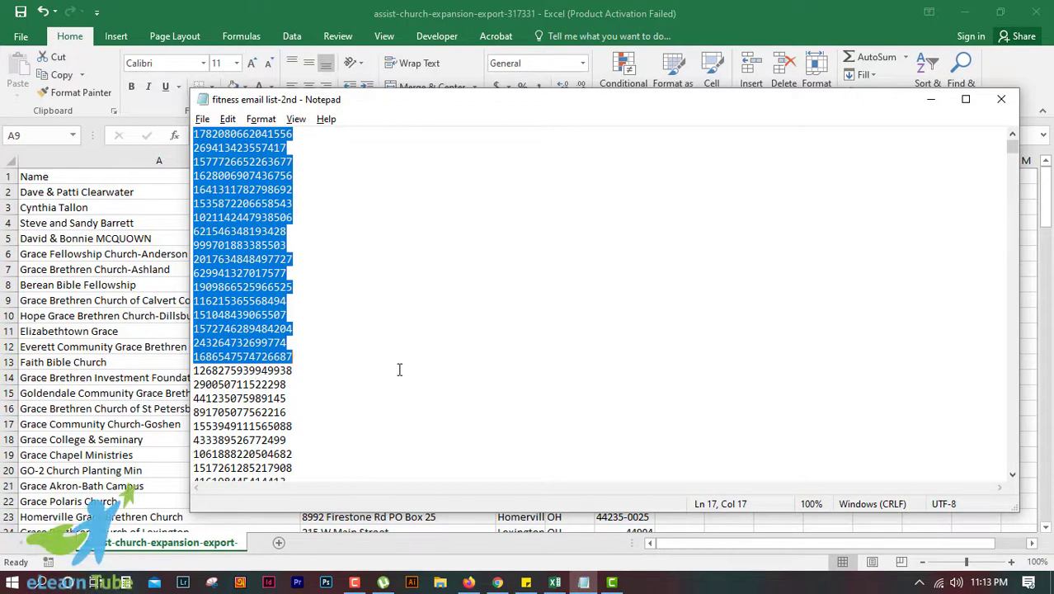
{"action": "left_click", "coordinate": [295, 260]}
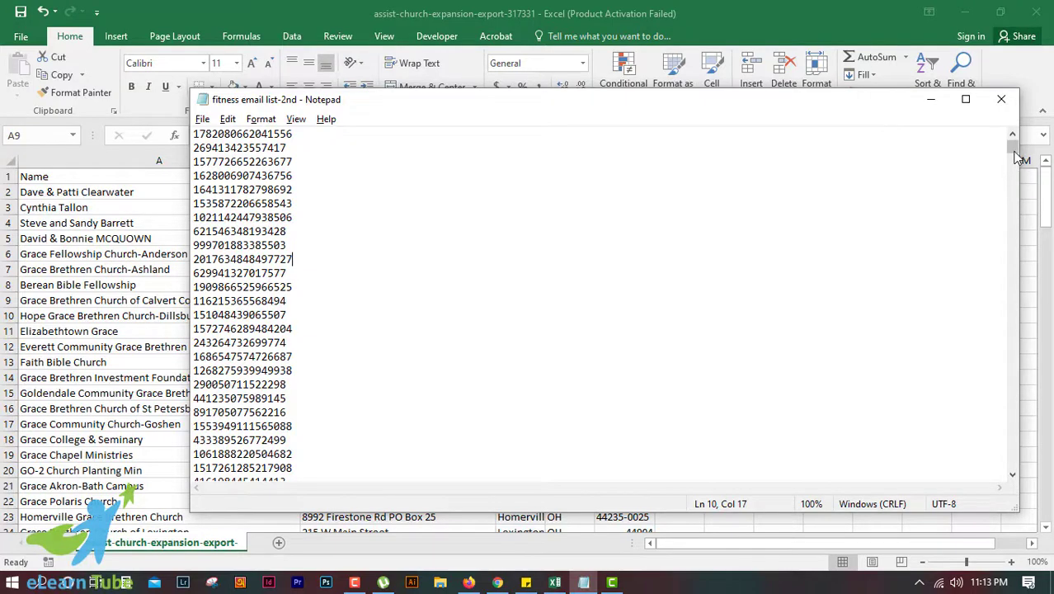
{"action": "left_click_drag", "start_coordinate": [1015, 153], "coordinate": [1027, 129]}
{"action": "left_click_drag", "start_coordinate": [196, 137], "coordinate": [260, 273]}
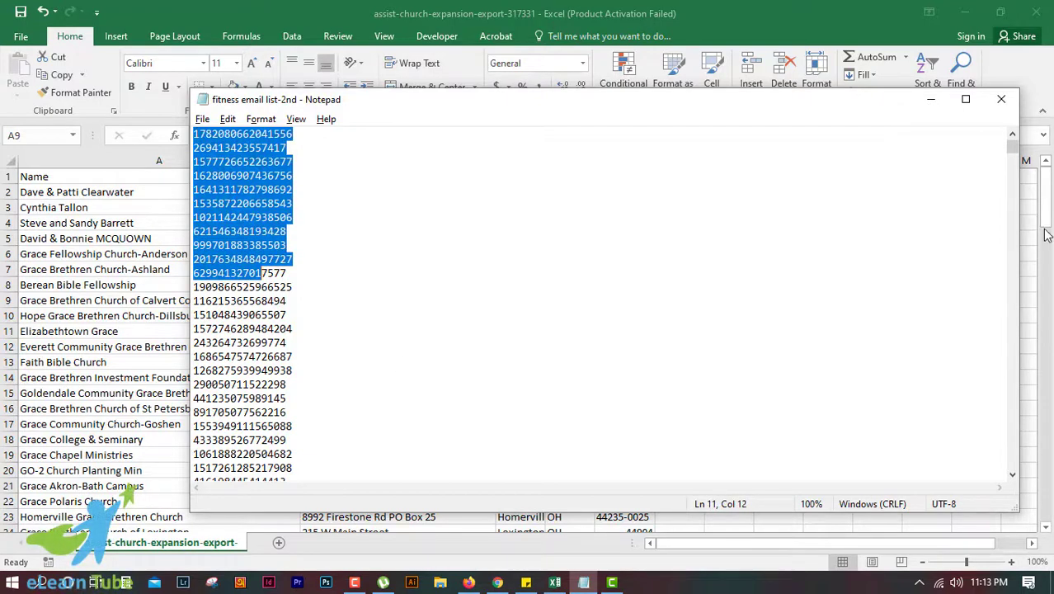
{"action": "left_click", "coordinate": [1015, 159]}
{"action": "scroll", "coordinate": [341, 331], "scroll_direction": "up", "scroll_amount": 6}
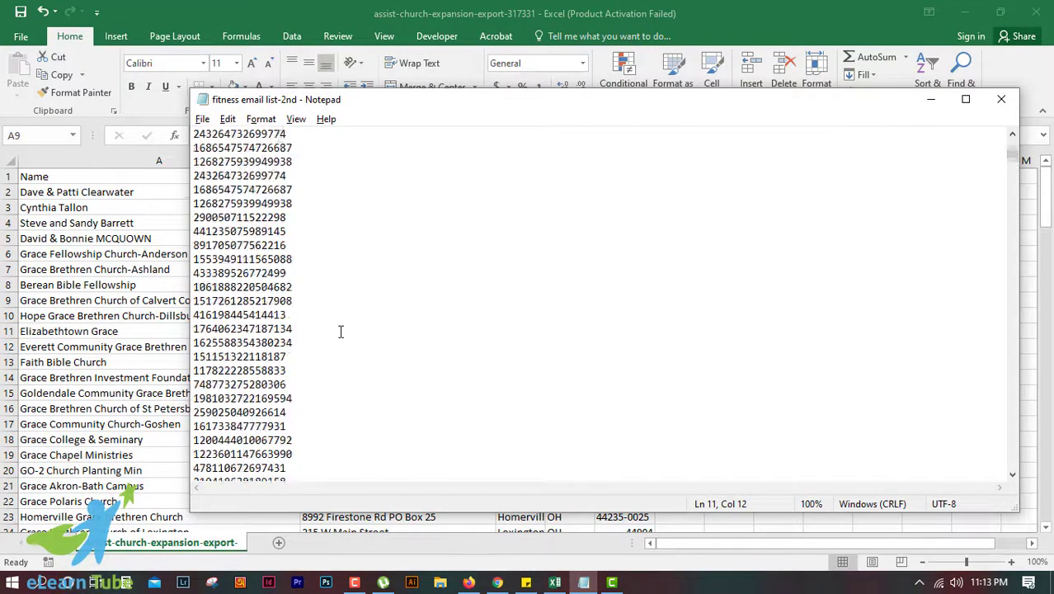
Step: Enlarge the Notepad window to full screen and look through the ID list down to its last line
{"action": "scroll", "coordinate": [425, 254], "scroll_direction": "up", "scroll_amount": 2}
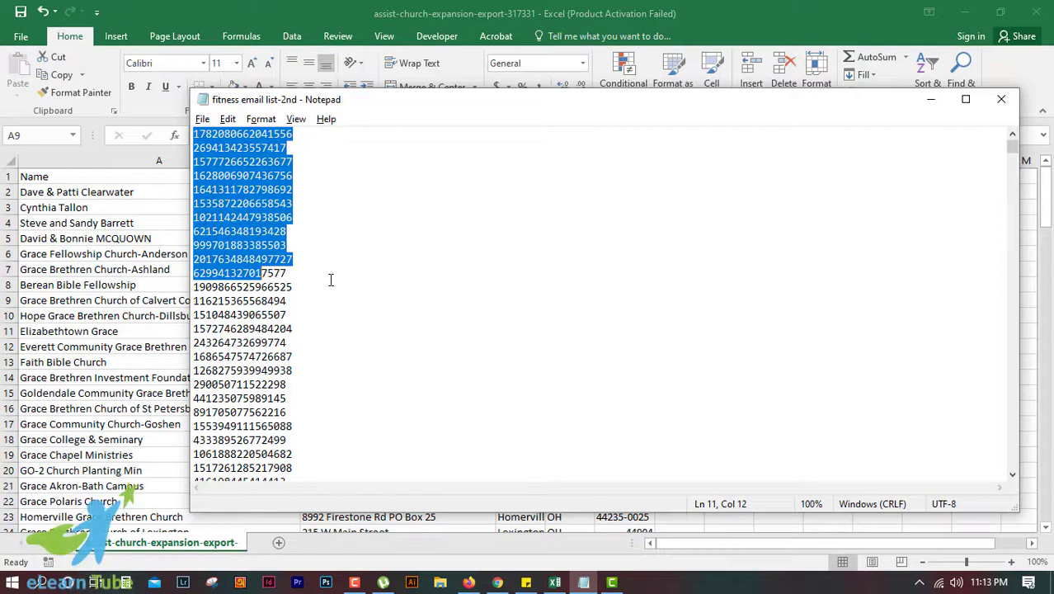
{"action": "left_click", "coordinate": [260, 203]}
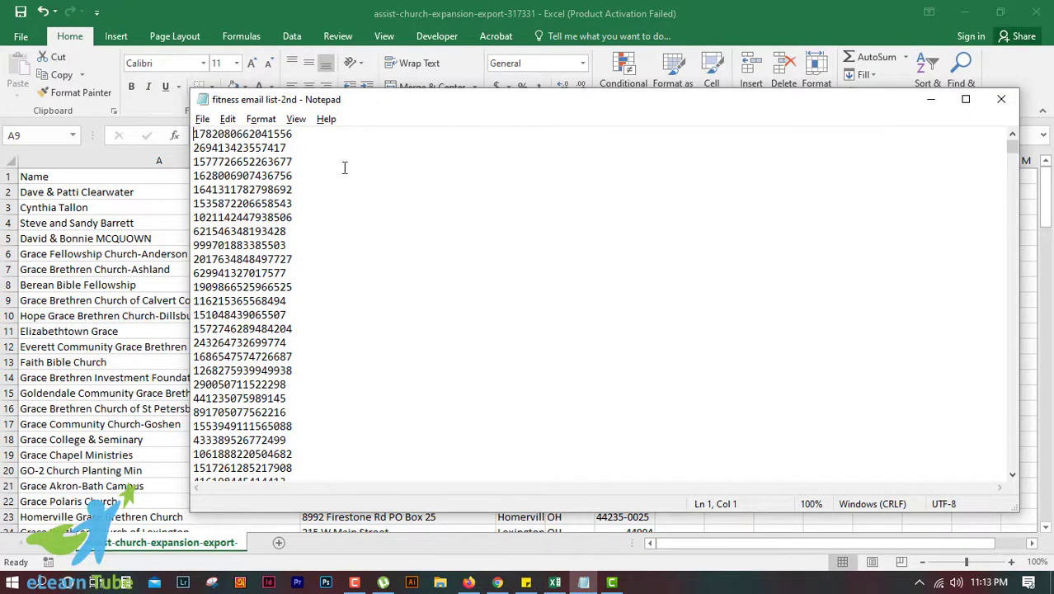
{"action": "left_click", "coordinate": [966, 99]}
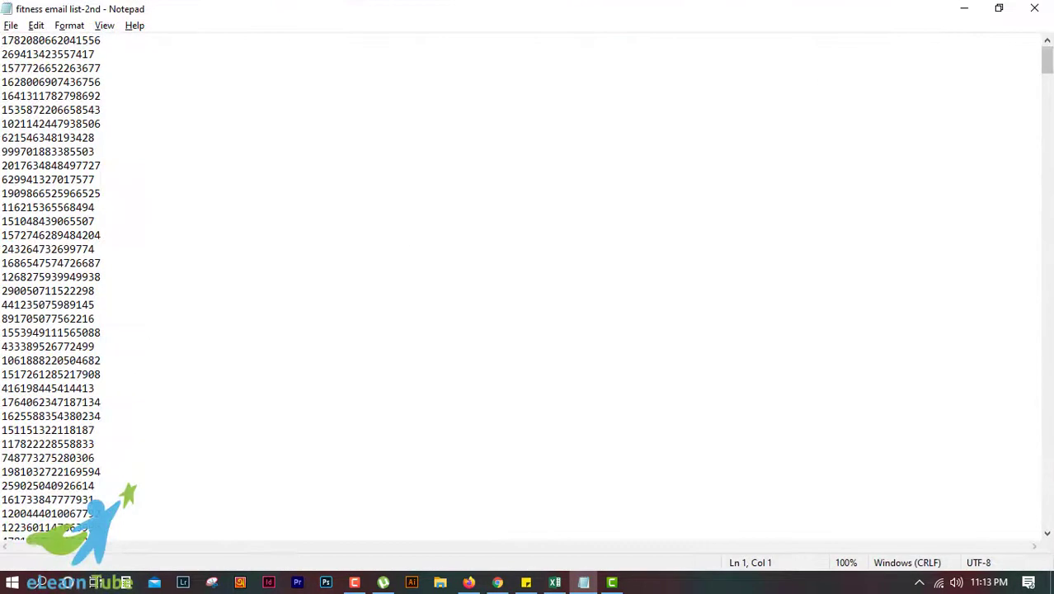
{"action": "left_click_drag", "start_coordinate": [1048, 63], "coordinate": [294, 473]}
{"action": "scroll", "coordinate": [193, 426], "scroll_direction": "down", "scroll_amount": 13}
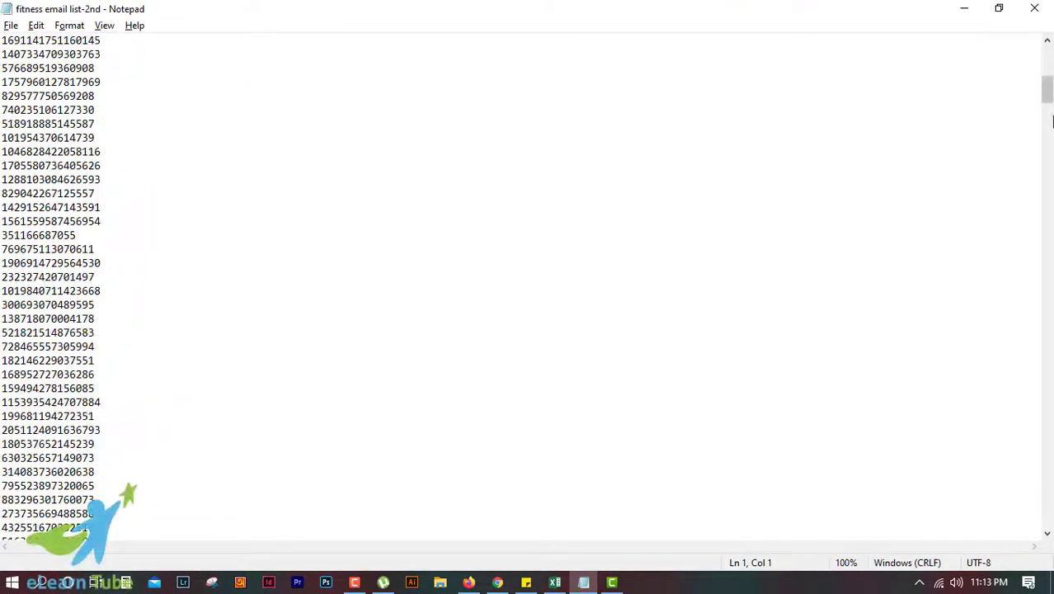
{"action": "left_click_drag", "start_coordinate": [1048, 97], "coordinate": [1036, 558]}
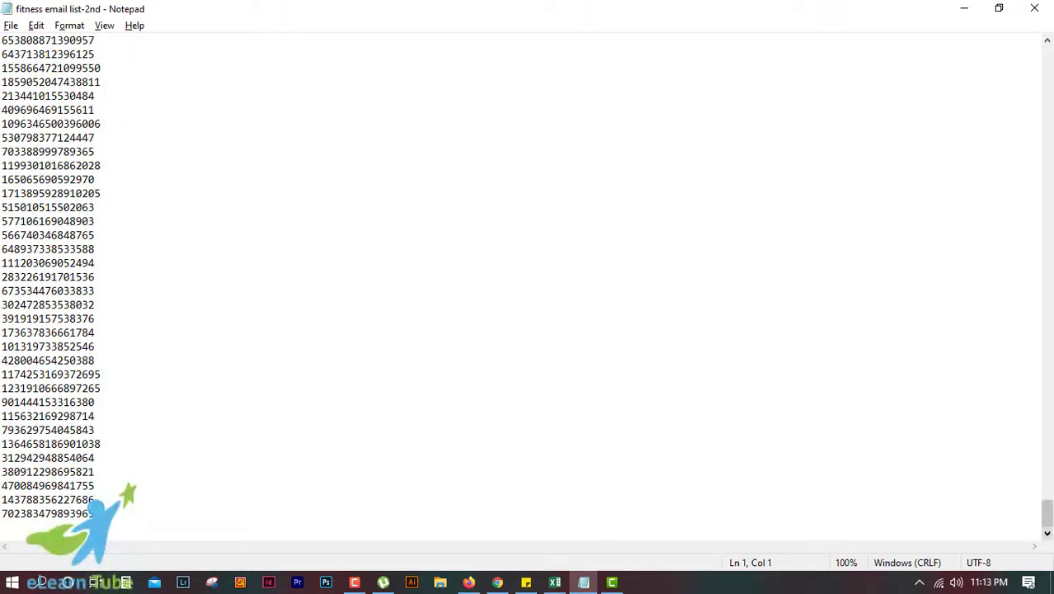
Step: Copy the ID on line 597 and open facebook.com/ followed by that ID in Chrome
{"action": "double_click", "coordinate": [80, 39]}
{"action": "double_click", "coordinate": [80, 53]}
{"action": "key", "text": "ctrl+c"}
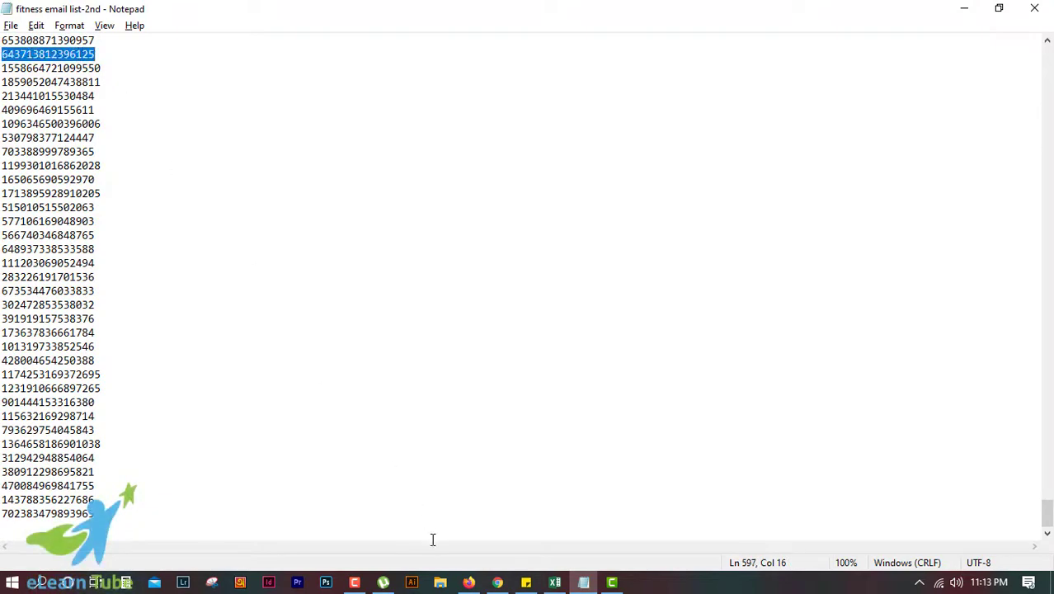
{"action": "left_click", "coordinate": [497, 583]}
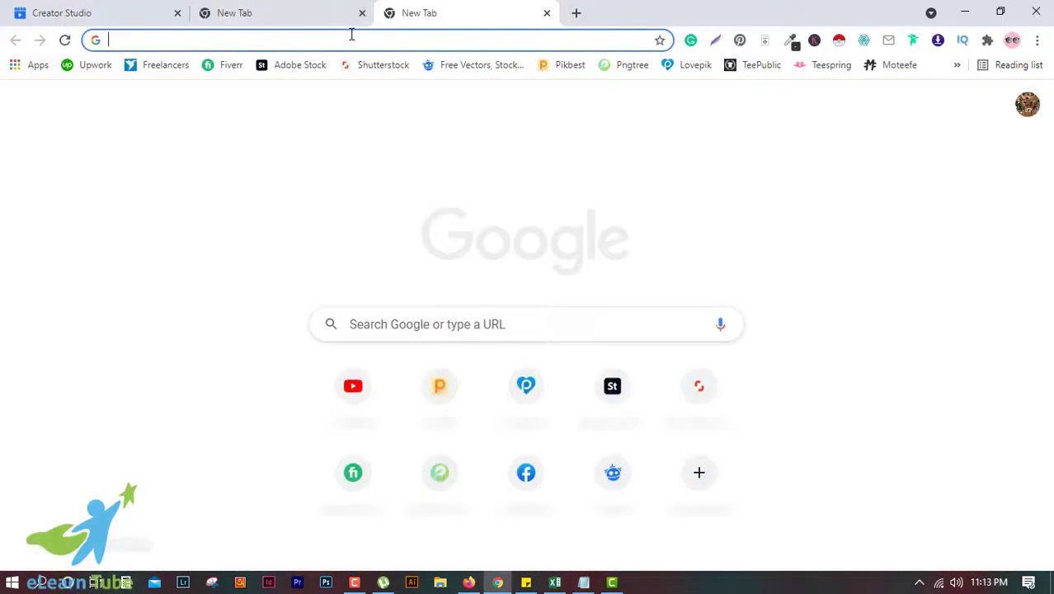
{"action": "type", "text": "fa"}
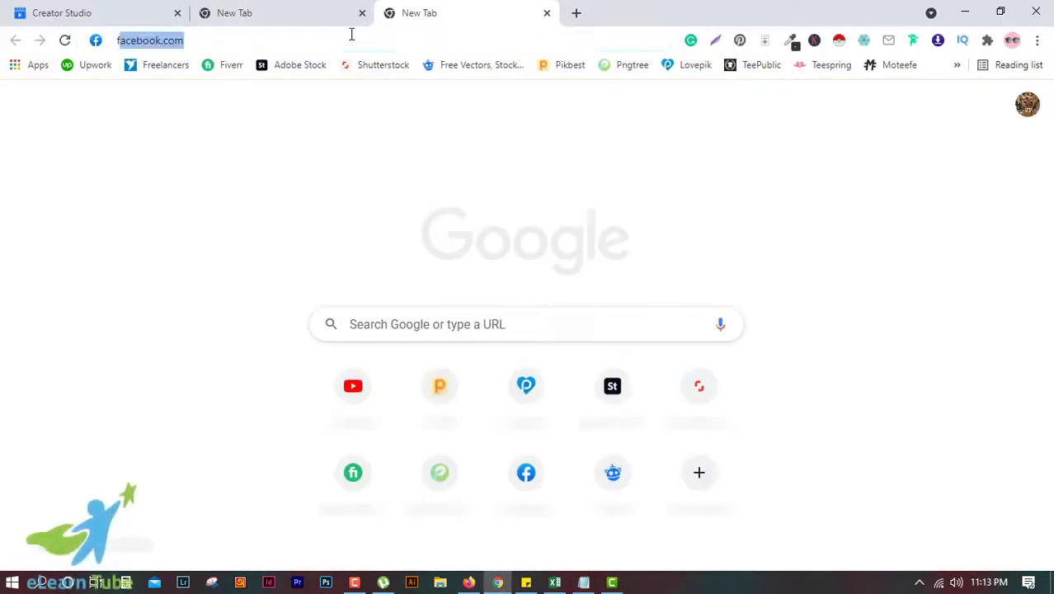
{"action": "key", "text": "Right"}
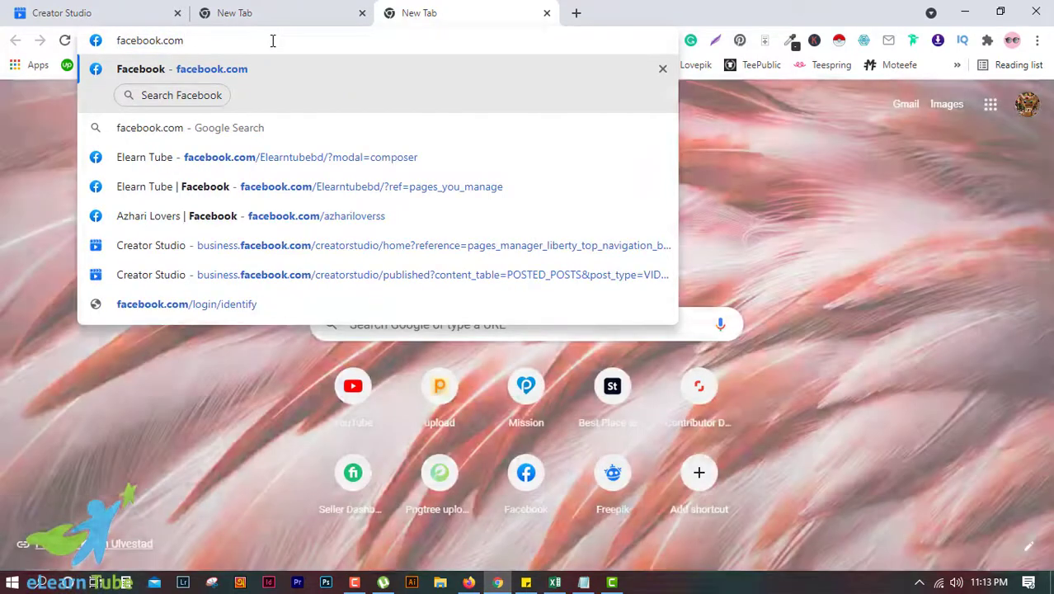
{"action": "type", "text": "/"}
{"action": "key", "text": "ctrl+v"}
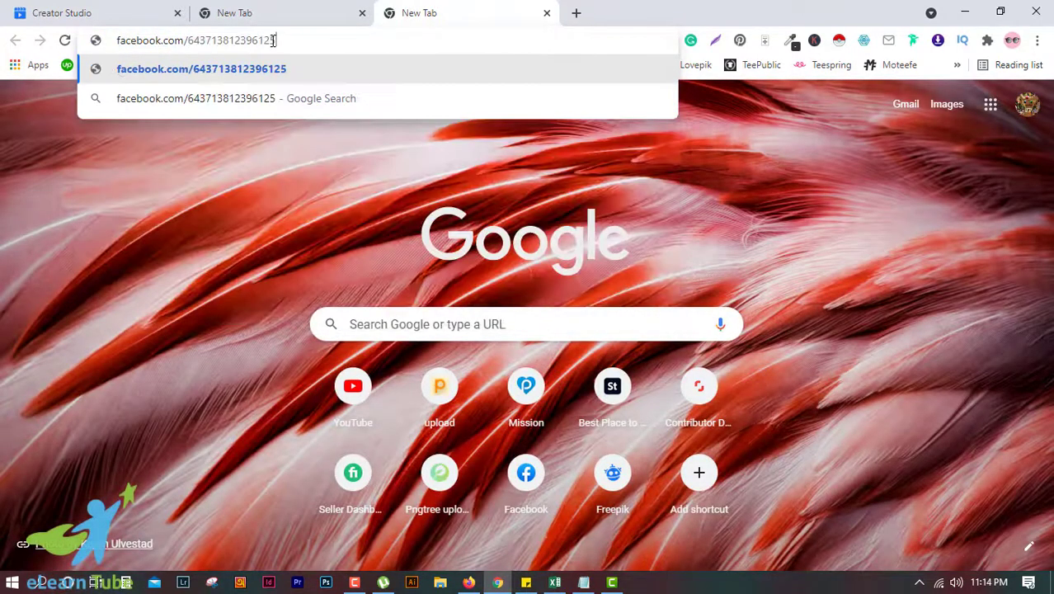
{"action": "key", "text": "Return"}
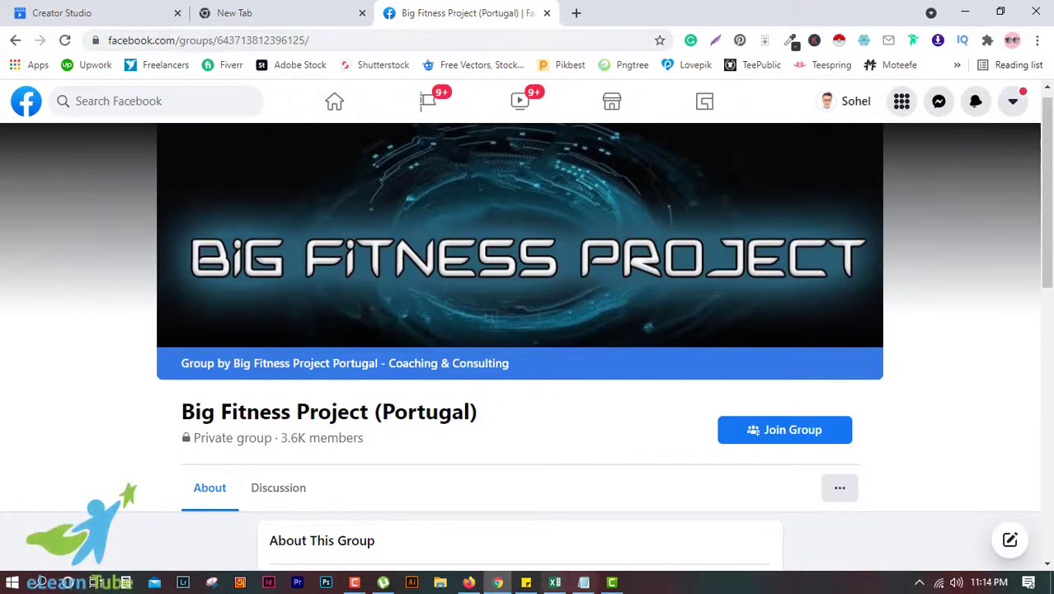
Step: Copy the ID on line 598 from Notepad, substitute it for the group ID in the Facebook address, and look over that group's page
{"action": "left_click", "coordinate": [584, 582]}
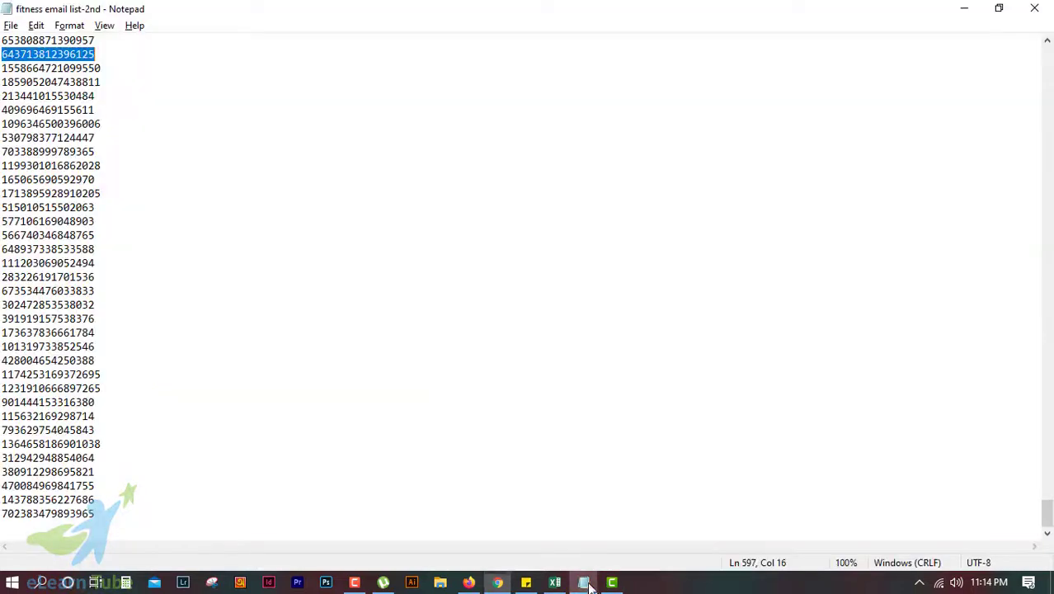
{"action": "double_click", "coordinate": [68, 69]}
{"action": "key", "text": "ctrl+c"}
{"action": "left_click", "coordinate": [965, 9]}
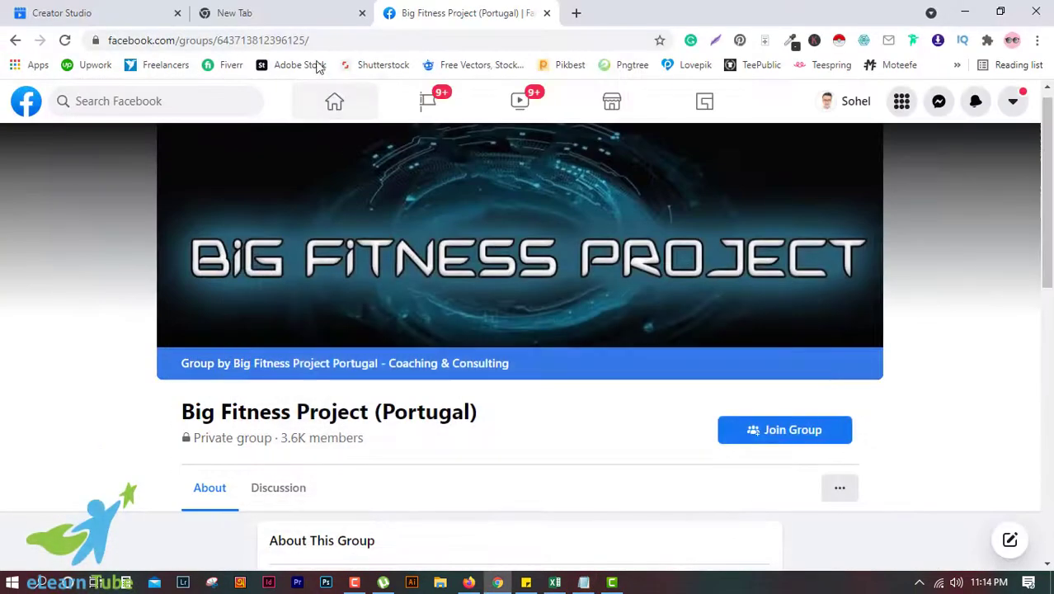
{"action": "left_click_drag", "start_coordinate": [309, 40], "coordinate": [216, 41]}
{"action": "key", "text": "ctrl+v"}
{"action": "key", "text": "Return"}
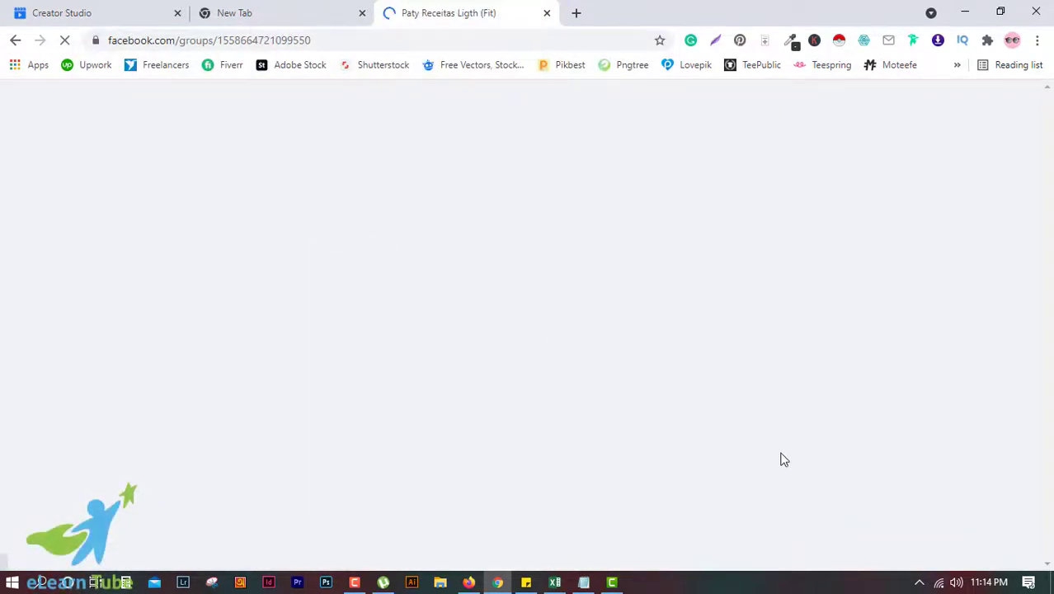
{"action": "scroll", "coordinate": [783, 457], "scroll_direction": "down", "scroll_amount": 3}
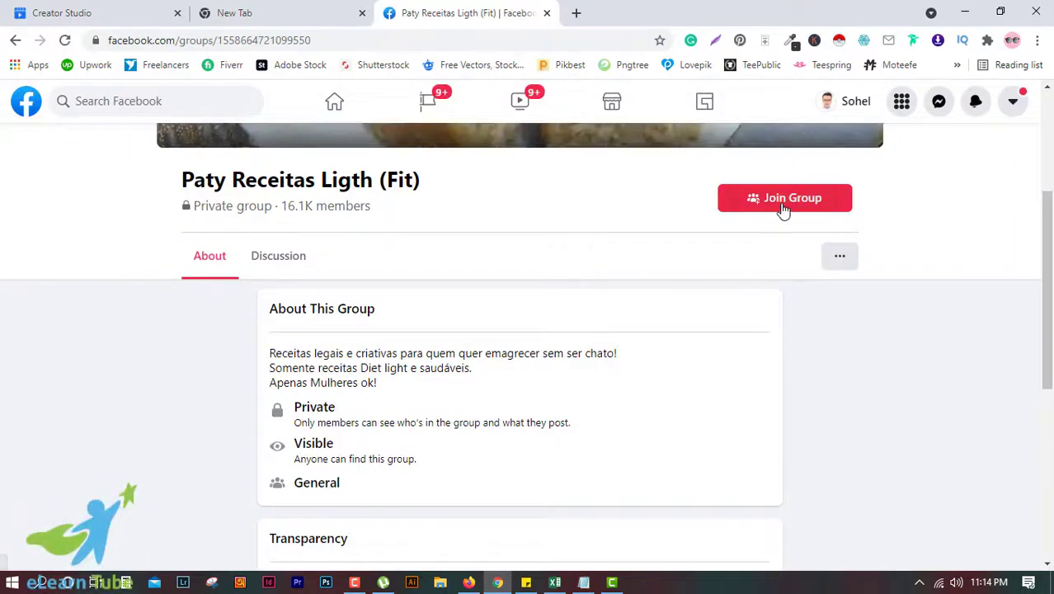
{"action": "scroll", "coordinate": [788, 290], "scroll_direction": "up", "scroll_amount": 3}
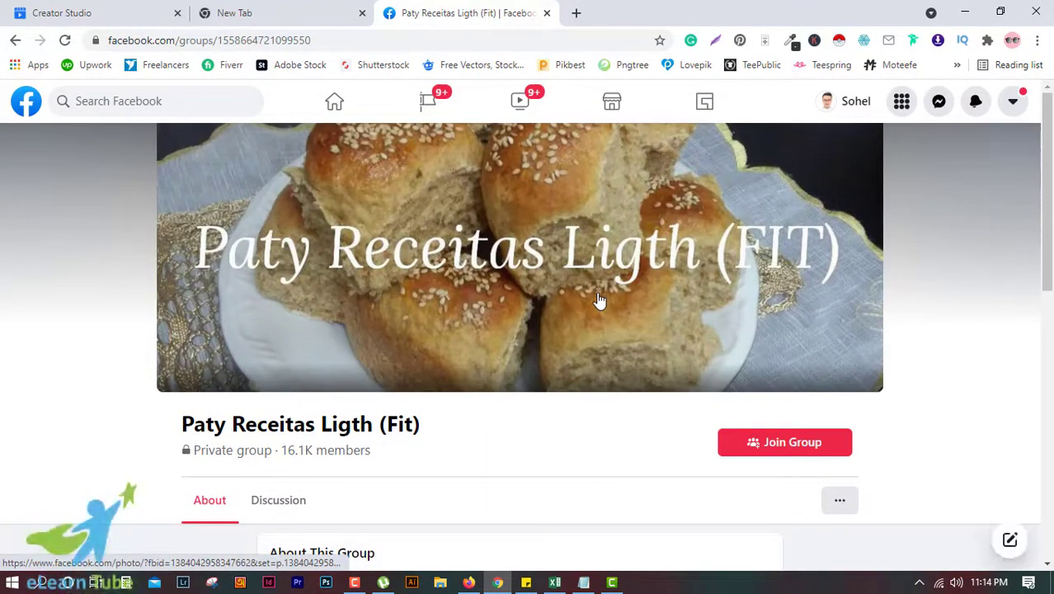
Step: Return to the ID list in Notepad and place the cursor before the first ID
{"action": "left_click", "coordinate": [583, 582]}
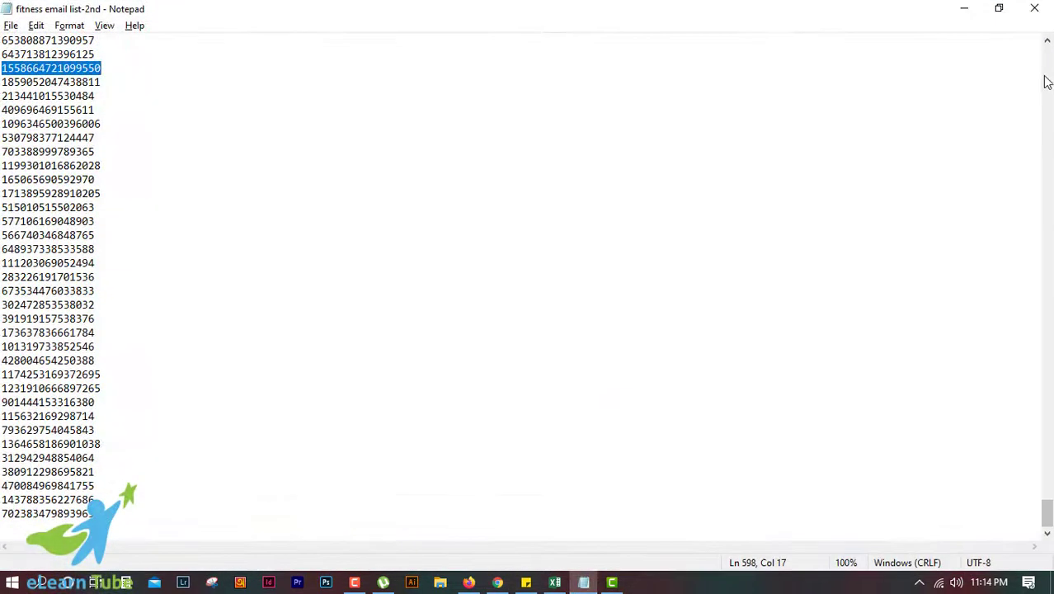
{"action": "left_click_drag", "start_coordinate": [1048, 512], "coordinate": [1049, 41]}
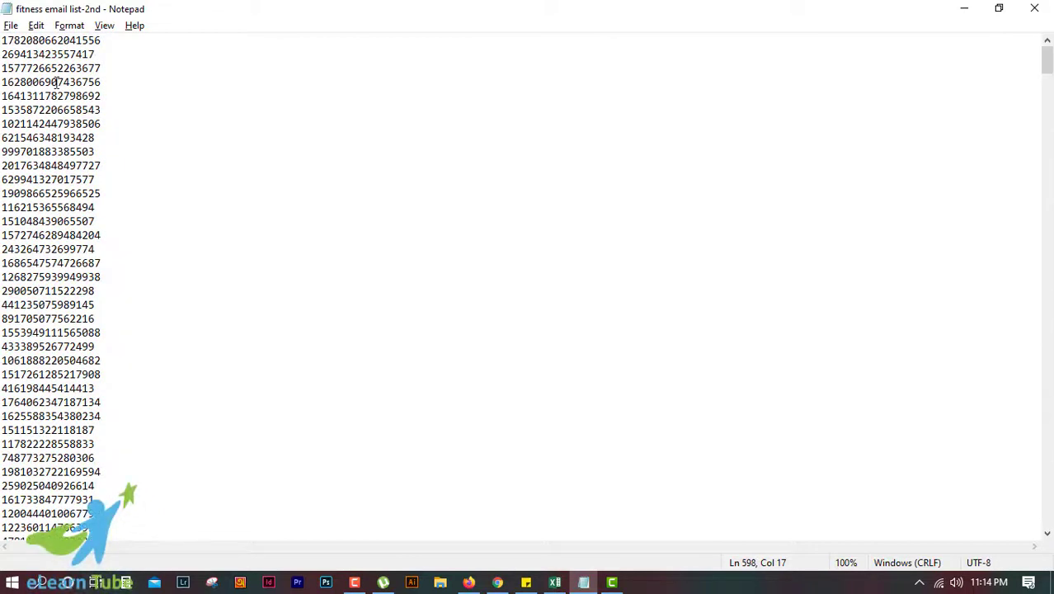
{"action": "double_click", "coordinate": [52, 41]}
{"action": "left_click", "coordinate": [52, 42]}
{"action": "double_click", "coordinate": [52, 41]}
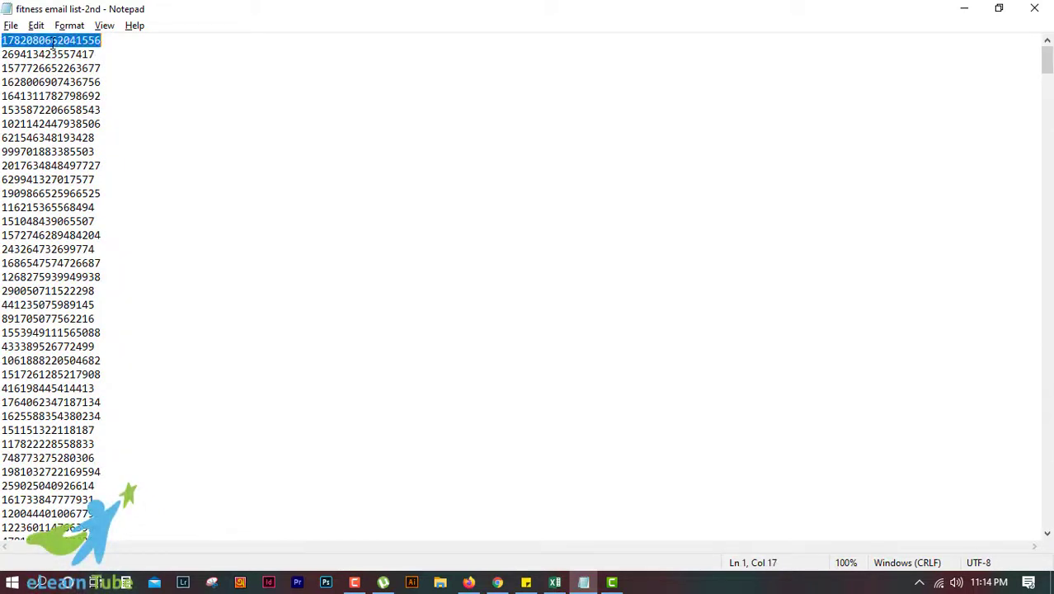
{"action": "left_click", "coordinate": [52, 41]}
{"action": "double_click", "coordinate": [51, 41]}
{"action": "left_click", "coordinate": [52, 41]}
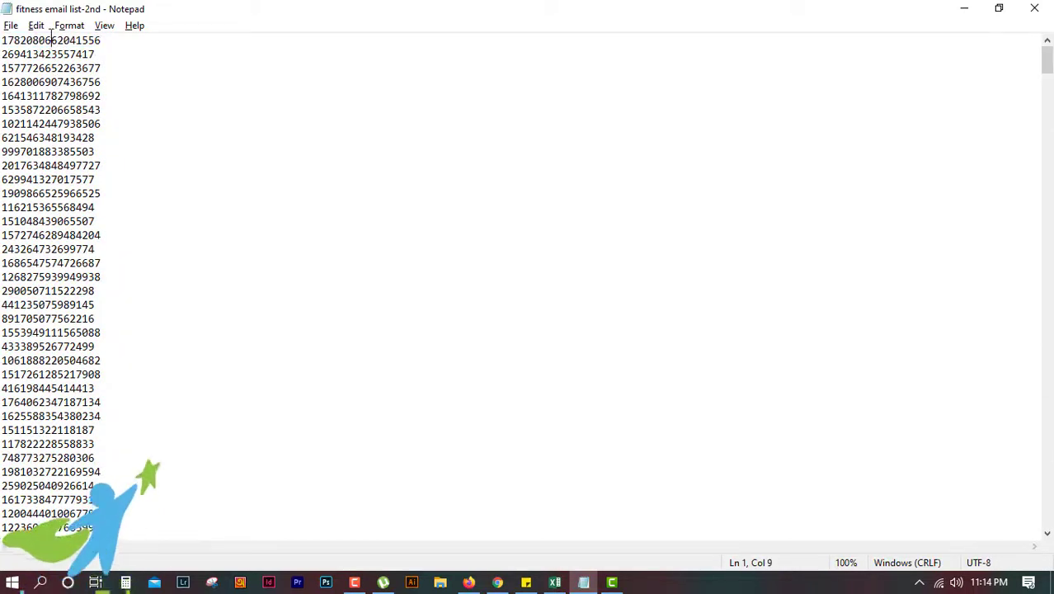
{"action": "scroll", "coordinate": [1049, 64], "scroll_direction": "down", "scroll_amount": 1}
{"action": "left_click_drag", "start_coordinate": [1049, 65], "coordinate": [1041, 36]}
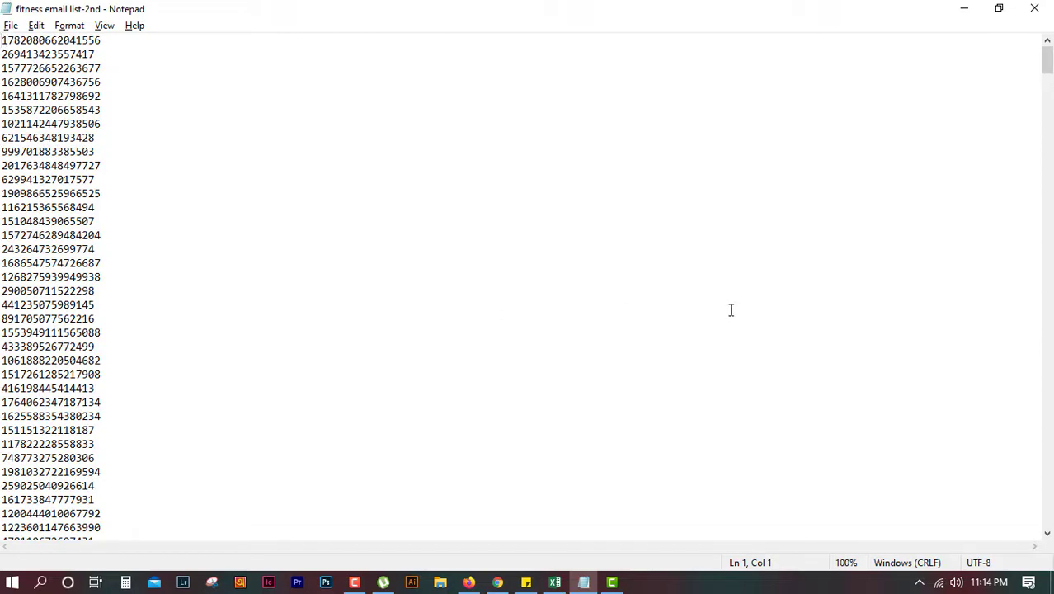
Step: Select and copy the whole ID list from line 1 through the end of line 630
{"action": "key", "text": "shift+Down"}
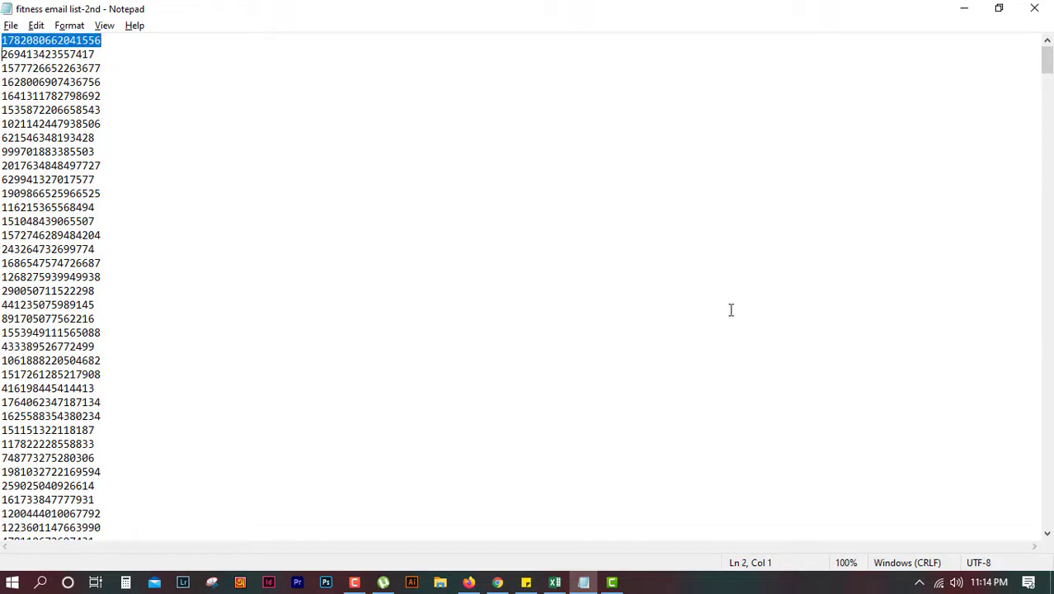
{"action": "key", "text": "shift+Down"}
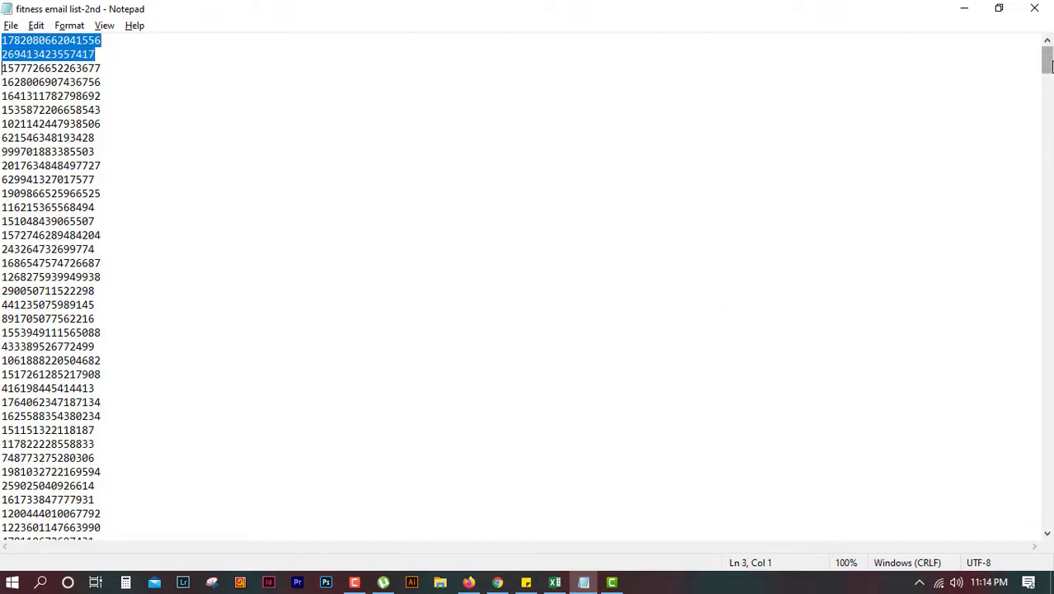
{"action": "scroll", "coordinate": [1049, 262], "scroll_direction": "down", "scroll_amount": 12}
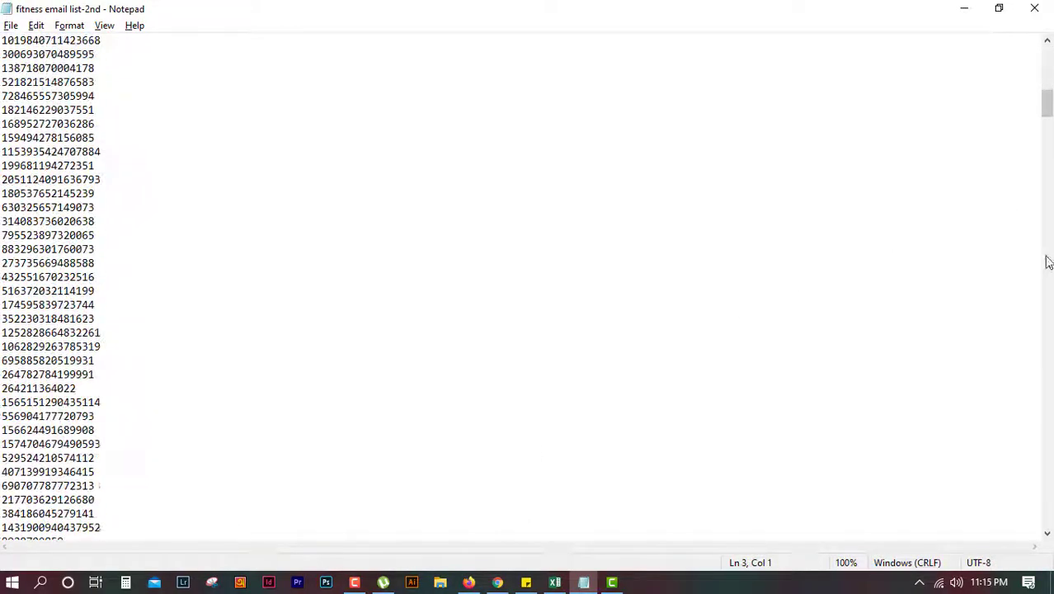
{"action": "left_click_drag", "start_coordinate": [1047, 115], "coordinate": [1050, 534]}
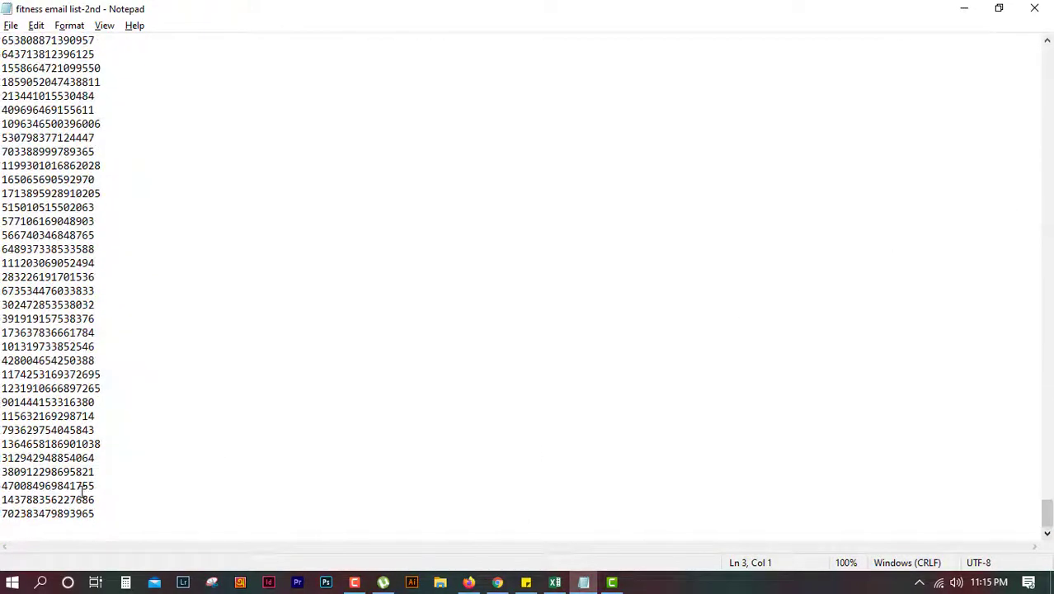
{"action": "left_click", "coordinate": [98, 516], "text": "shift"}
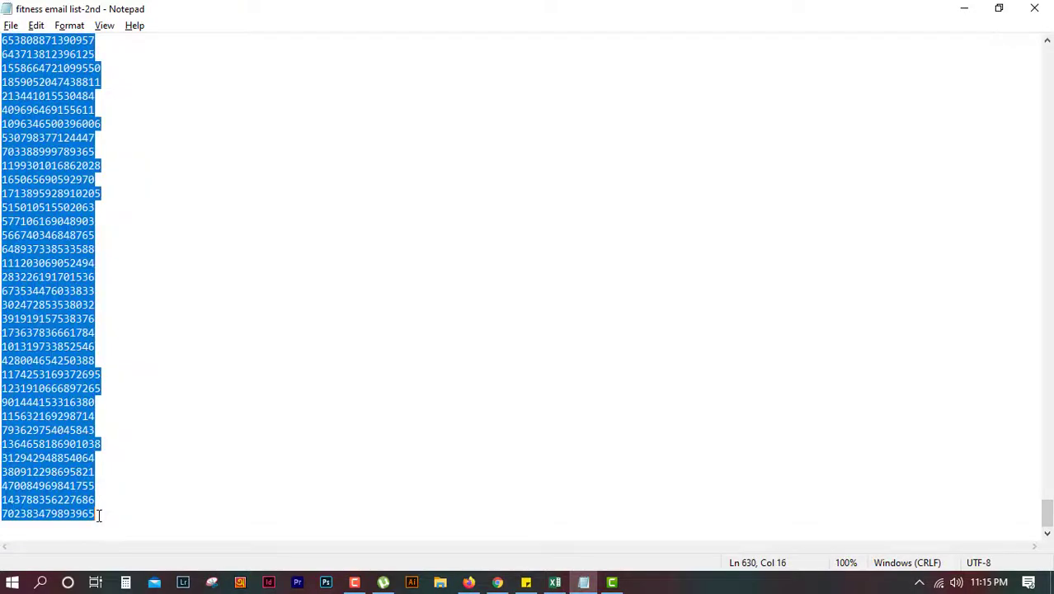
Step: Switch to the Excel workbook, add a new sheet, and paste the ID list starting in F1
{"action": "left_click", "coordinate": [551, 584]}
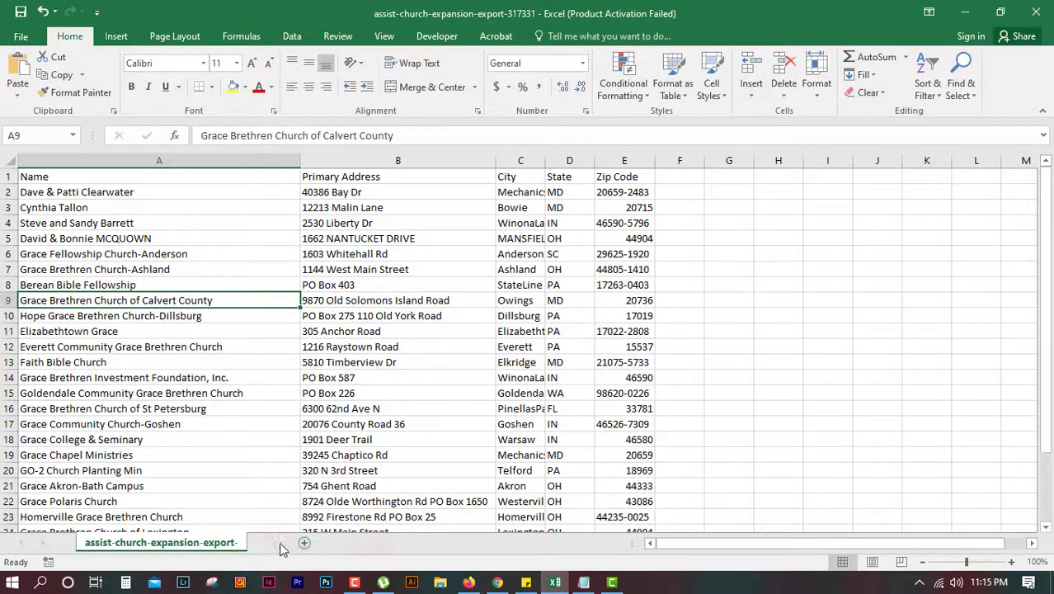
{"action": "left_click", "coordinate": [279, 543]}
{"action": "left_click", "coordinate": [291, 175]}
{"action": "right_click", "coordinate": [290, 175]}
{"action": "left_click", "coordinate": [327, 245]}
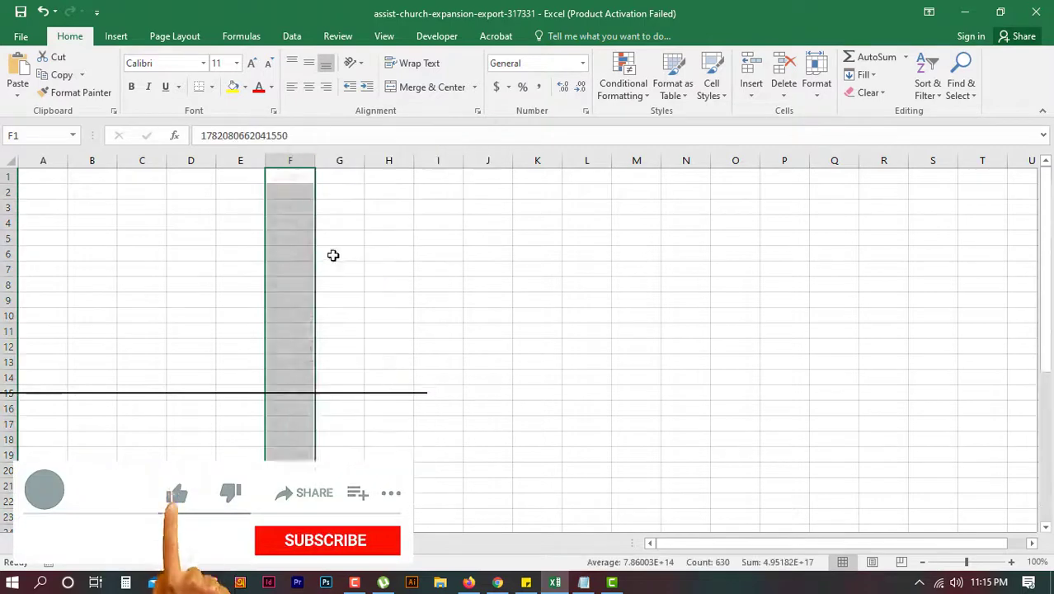
Step: Fit column F to its contents, format the IDs as Number without decimals, and select E1
{"action": "double_click", "coordinate": [315, 158]}
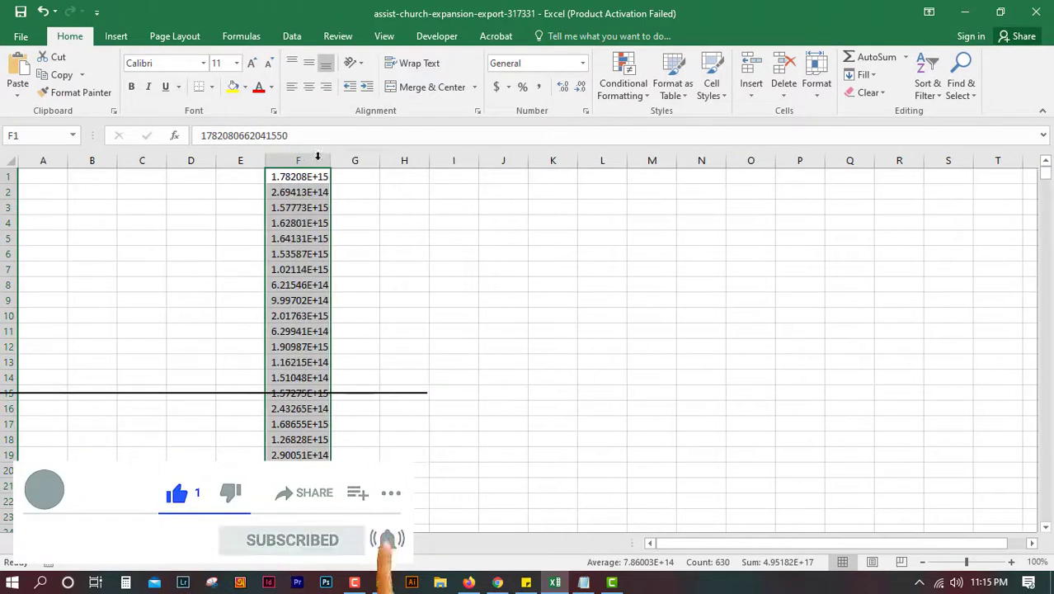
{"action": "left_click", "coordinate": [583, 66]}
{"action": "left_click", "coordinate": [545, 122]}
{"action": "left_click", "coordinate": [580, 87]}
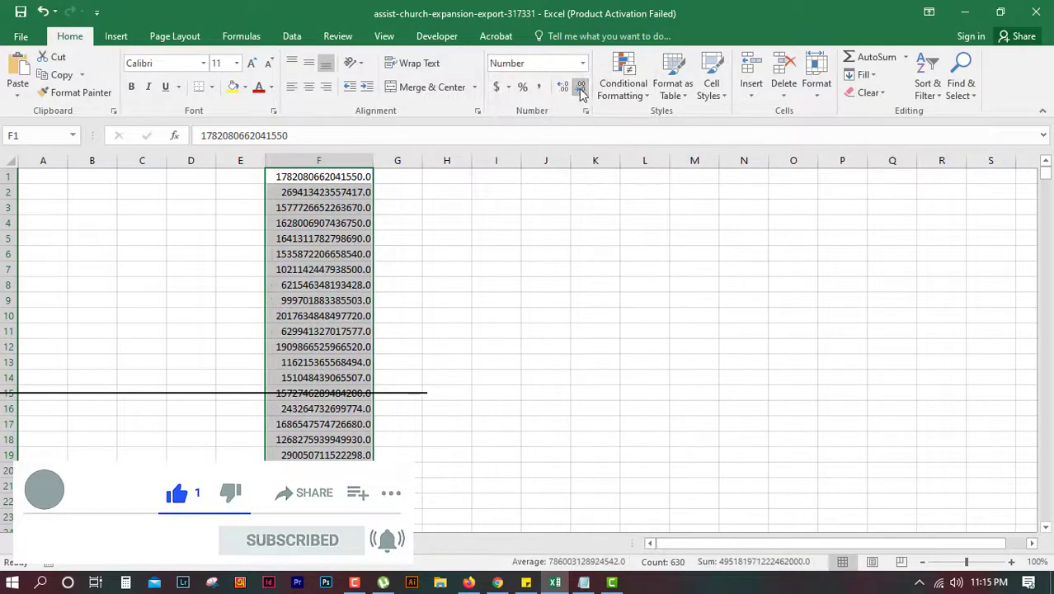
{"action": "left_click", "coordinate": [580, 86]}
{"action": "left_click", "coordinate": [516, 265]}
{"action": "left_click", "coordinate": [255, 176]}
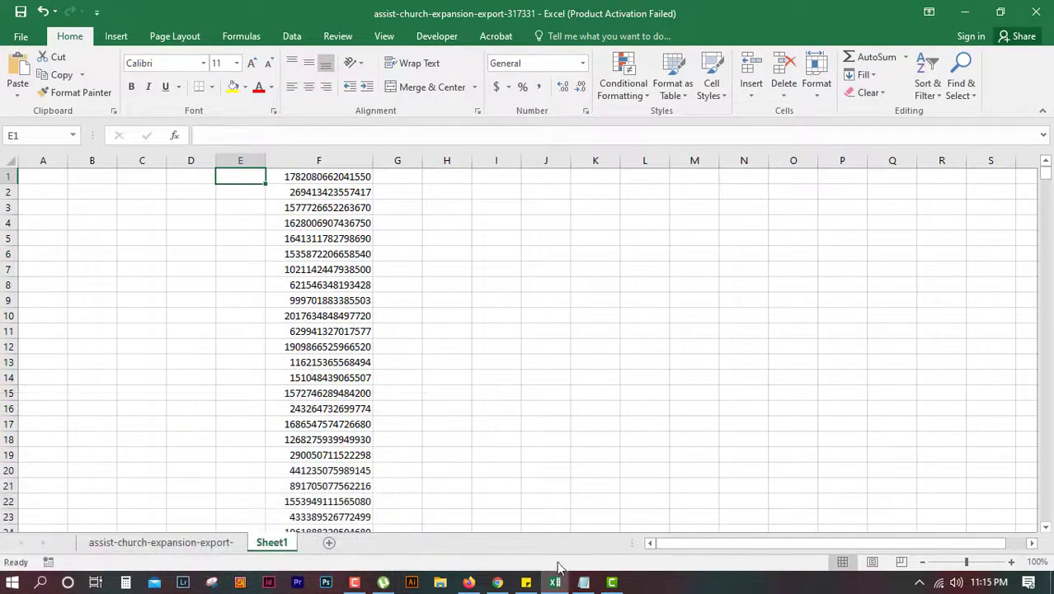
{"action": "left_click", "coordinate": [497, 583]}
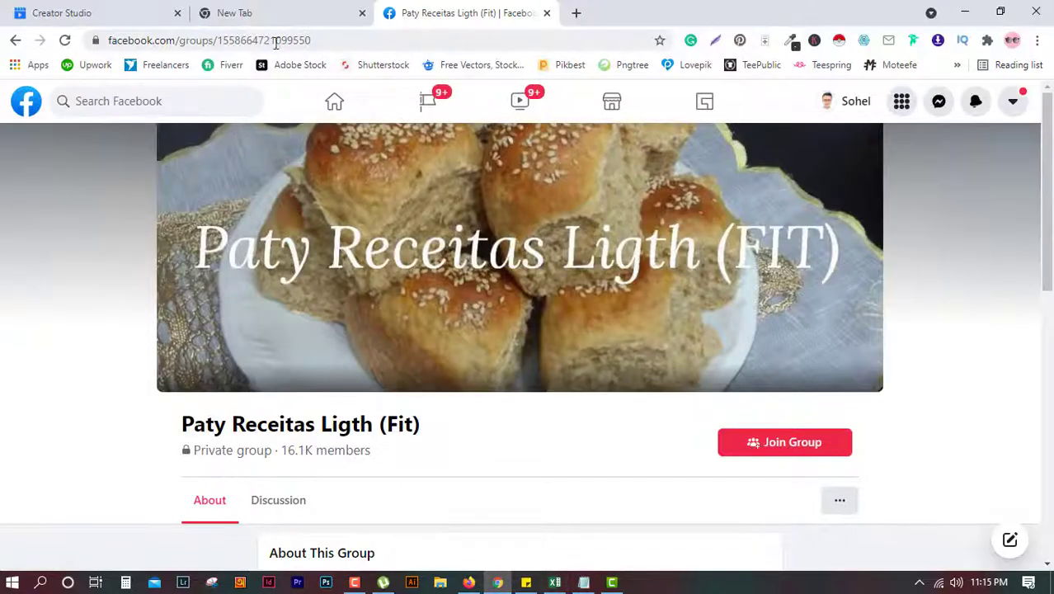
{"action": "left_click", "coordinate": [234, 43]}
{"action": "left_click", "coordinate": [229, 42]}
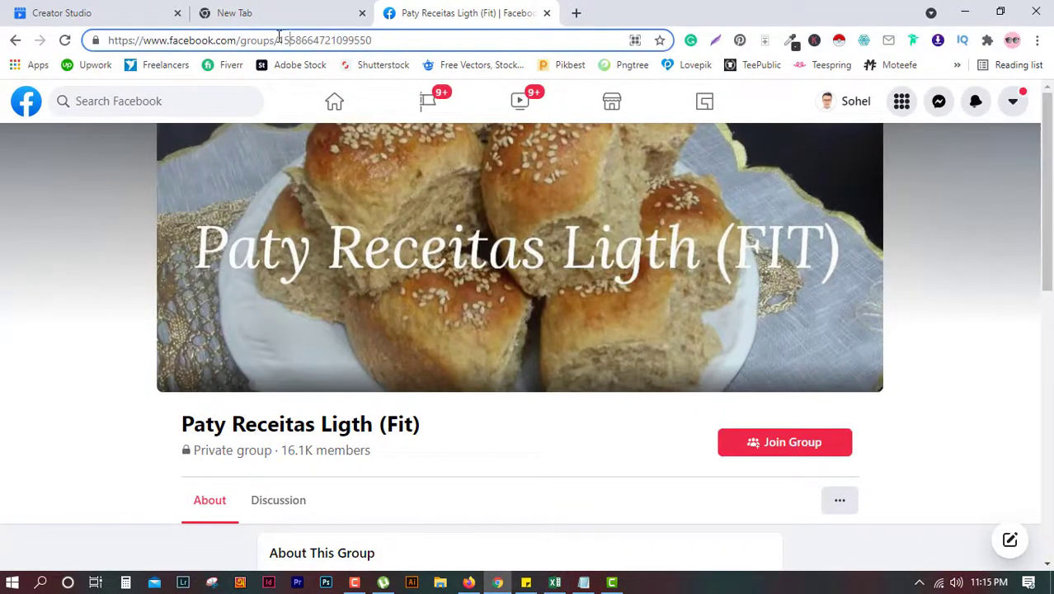
{"action": "left_click_drag", "start_coordinate": [238, 40], "coordinate": [134, 46]}
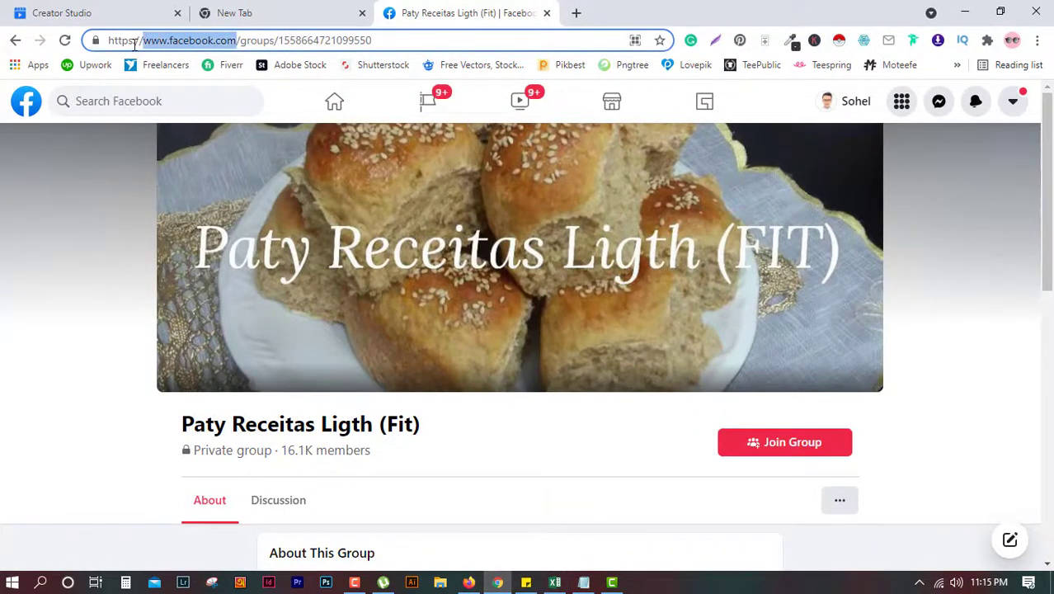
{"action": "left_click", "coordinate": [238, 41]}
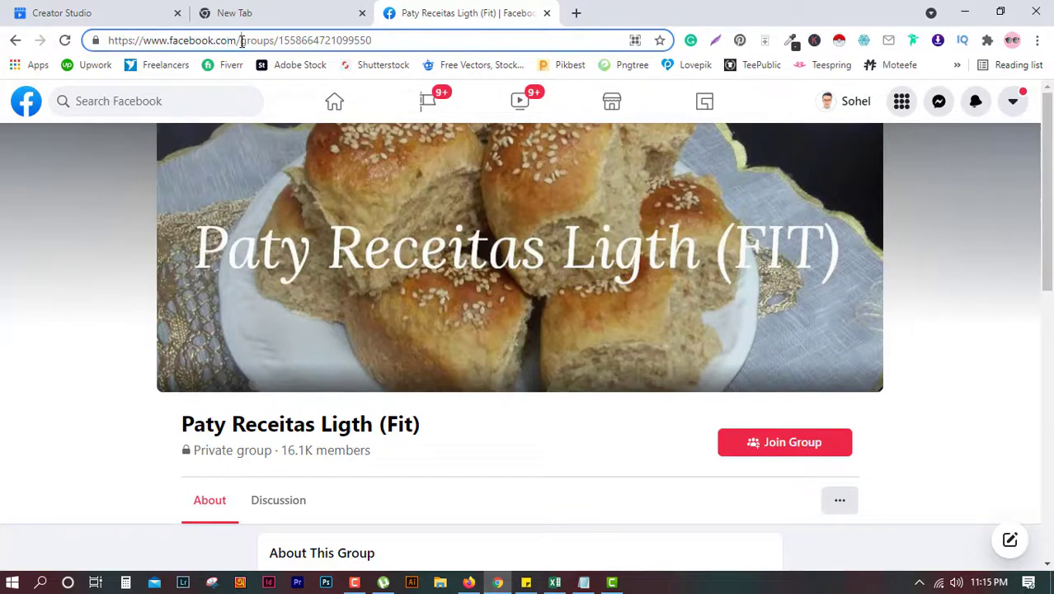
{"action": "left_click_drag", "start_coordinate": [241, 42], "coordinate": [136, 43]}
{"action": "key", "text": "ctrl+c"}
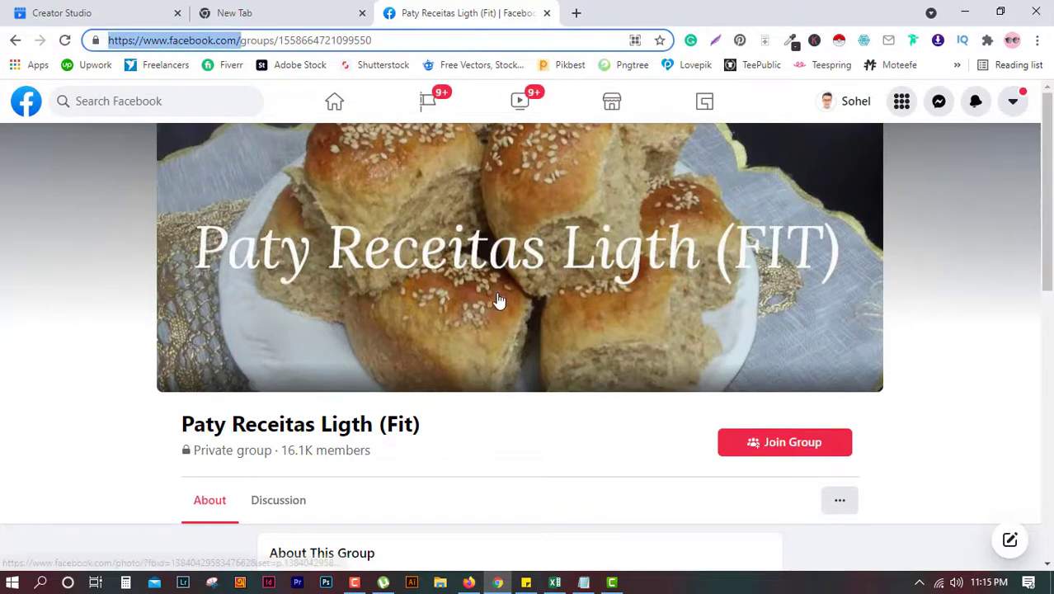
{"action": "key", "text": "alt+Tab"}
{"action": "right_click", "coordinate": [257, 176]}
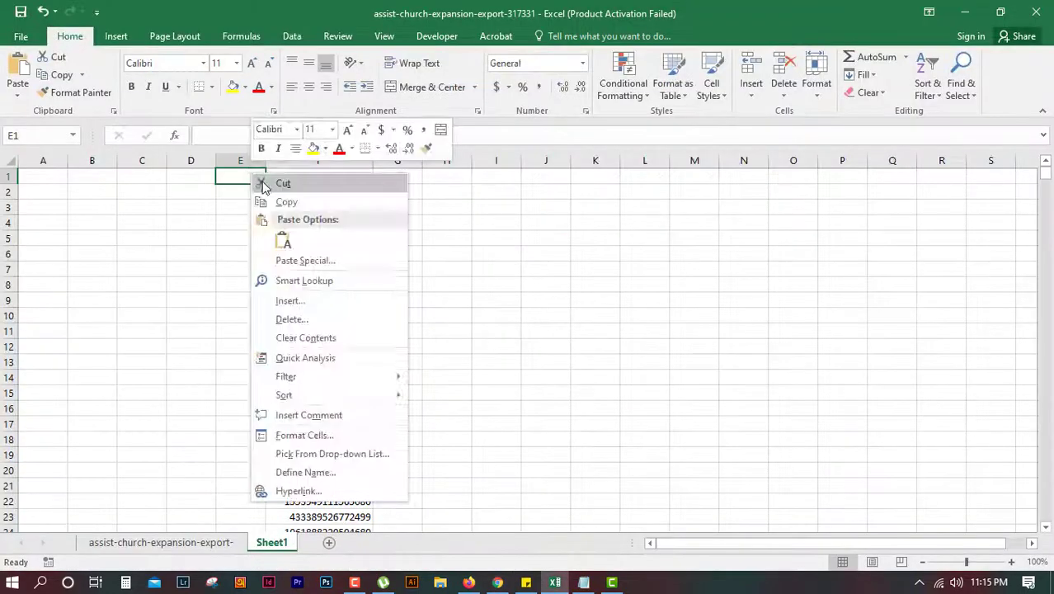
{"action": "left_click", "coordinate": [283, 240]}
{"action": "key", "text": "ctrl+z"}
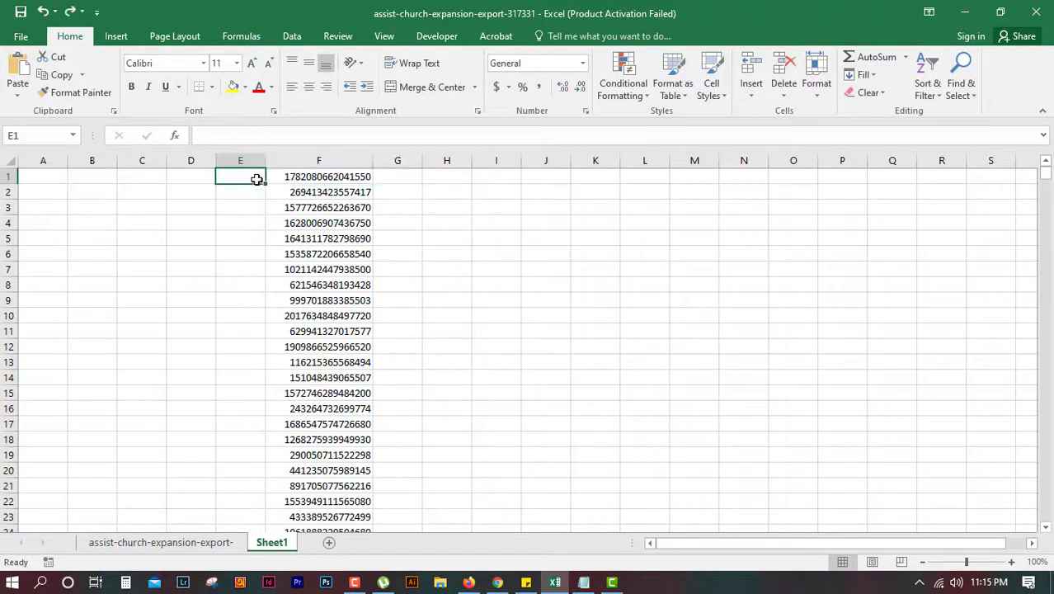
{"action": "key", "text": "ctrl+v"}
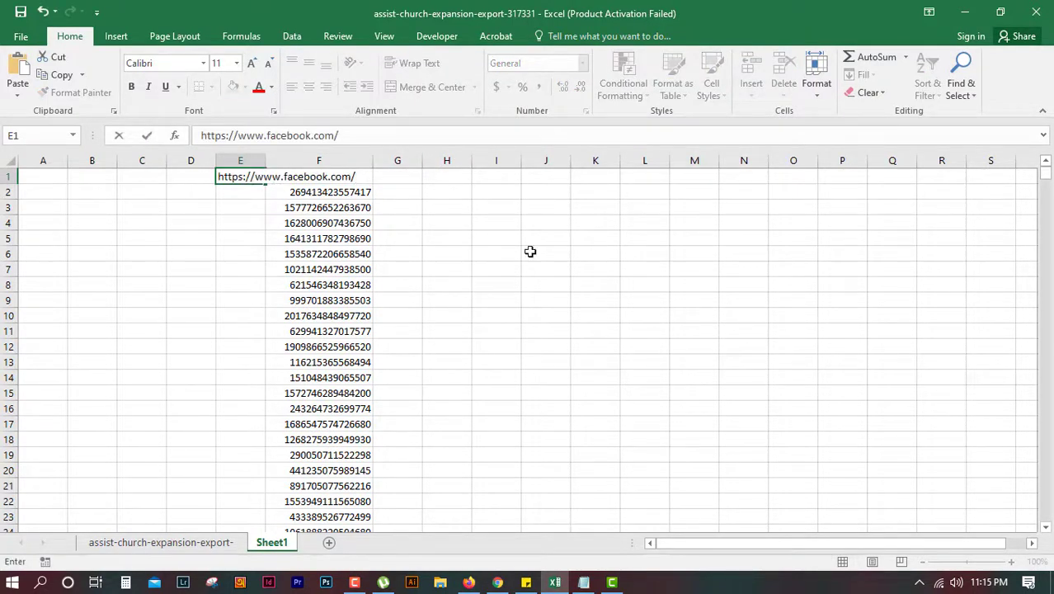
{"action": "key", "text": "Return"}
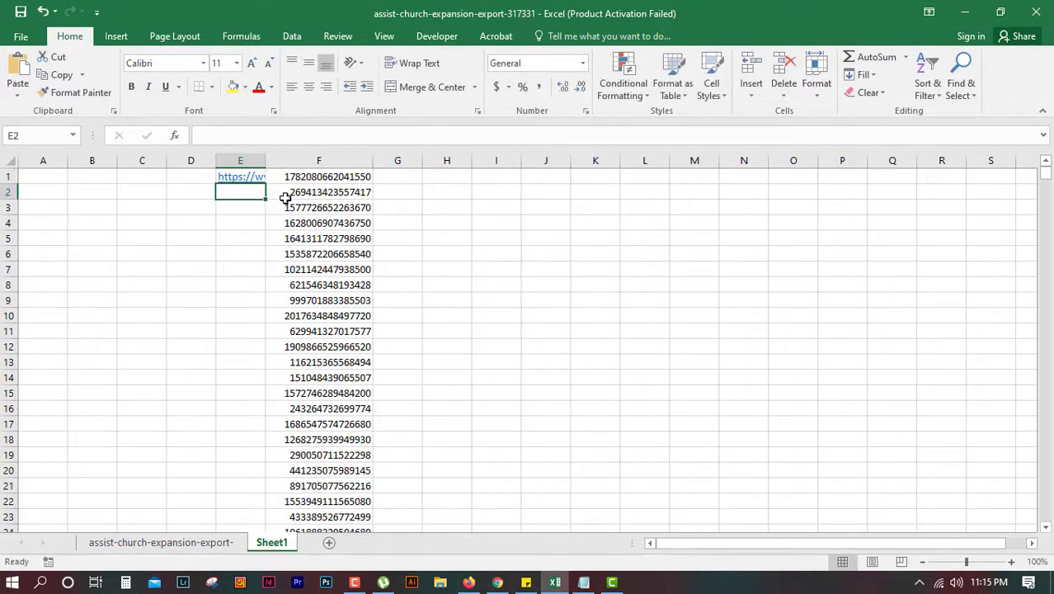
Step: Fill the E1 address down column E alongside the whole ID list and fit column E to its contents
{"action": "left_click", "coordinate": [252, 176]}
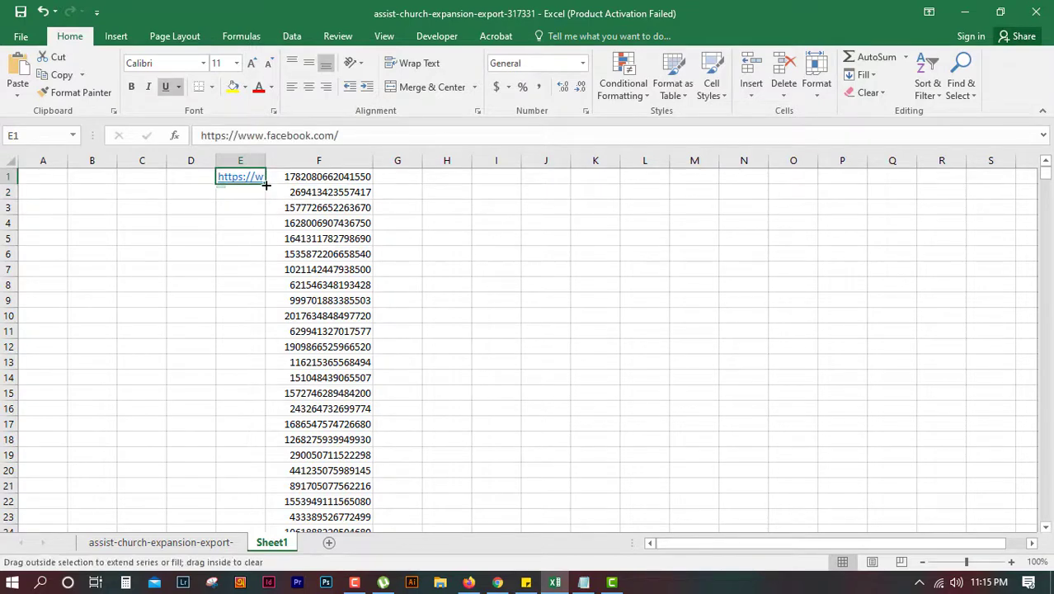
{"action": "double_click", "coordinate": [265, 184]}
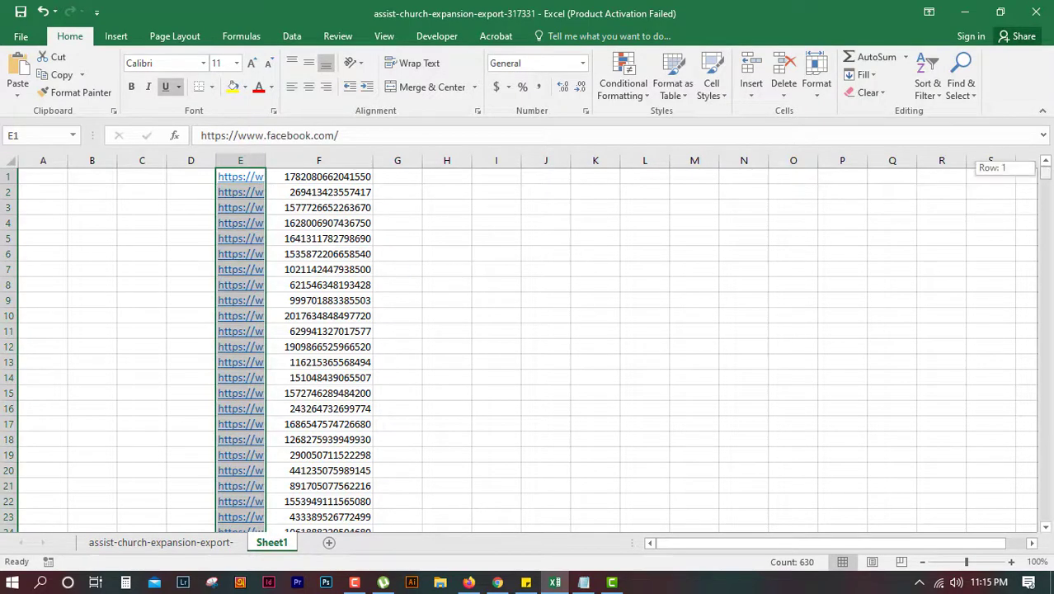
{"action": "left_click_drag", "start_coordinate": [1046, 171], "coordinate": [1053, 72]}
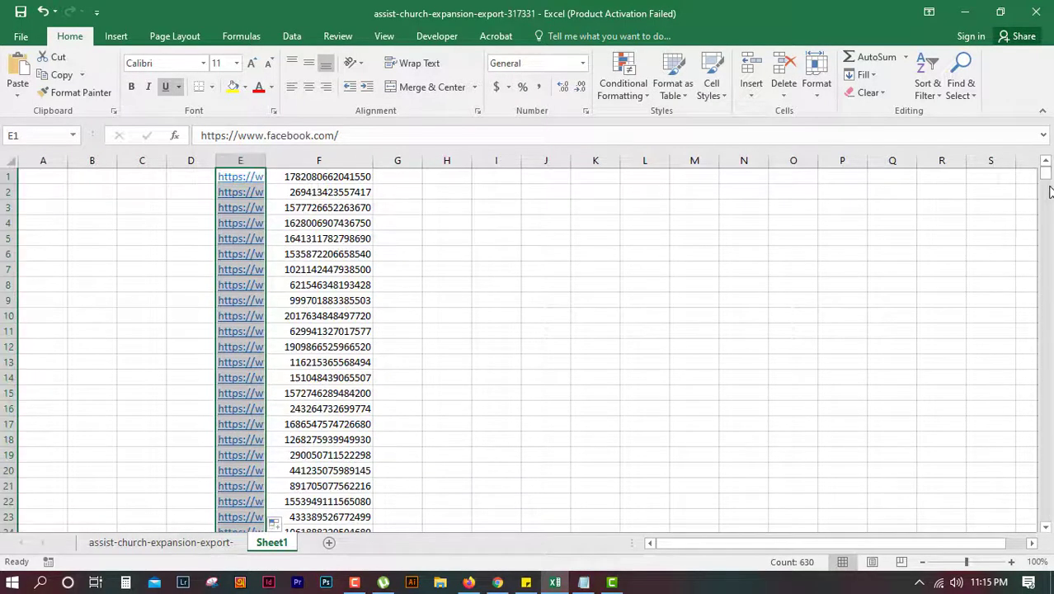
{"action": "double_click", "coordinate": [265, 160]}
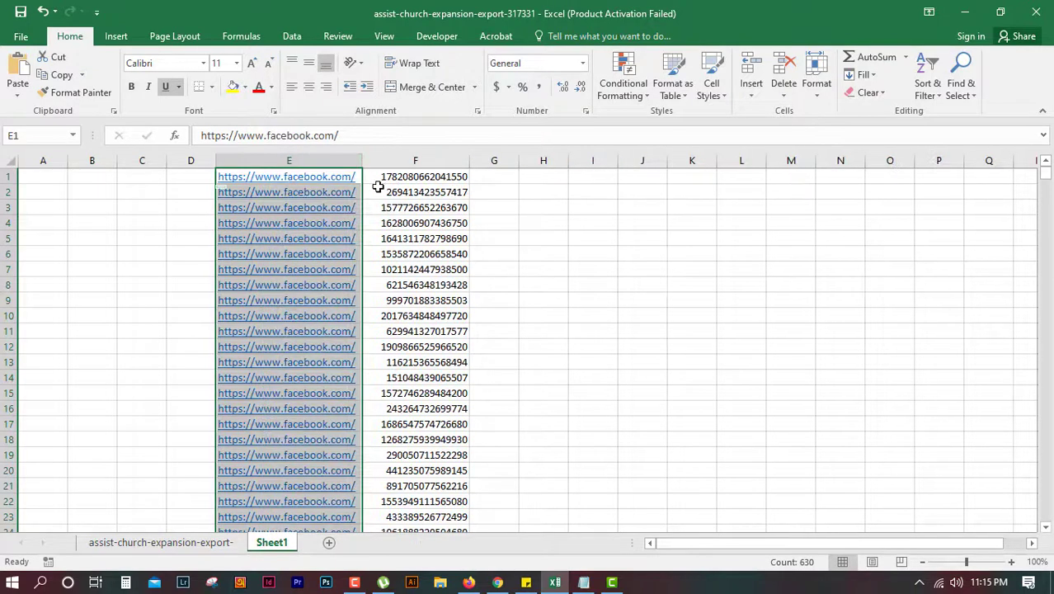
Step: Join E1 and F1 in G1 with CONCATENATE and fill the formula down the whole list, fitting column G to its contents
{"action": "left_click", "coordinate": [500, 180]}
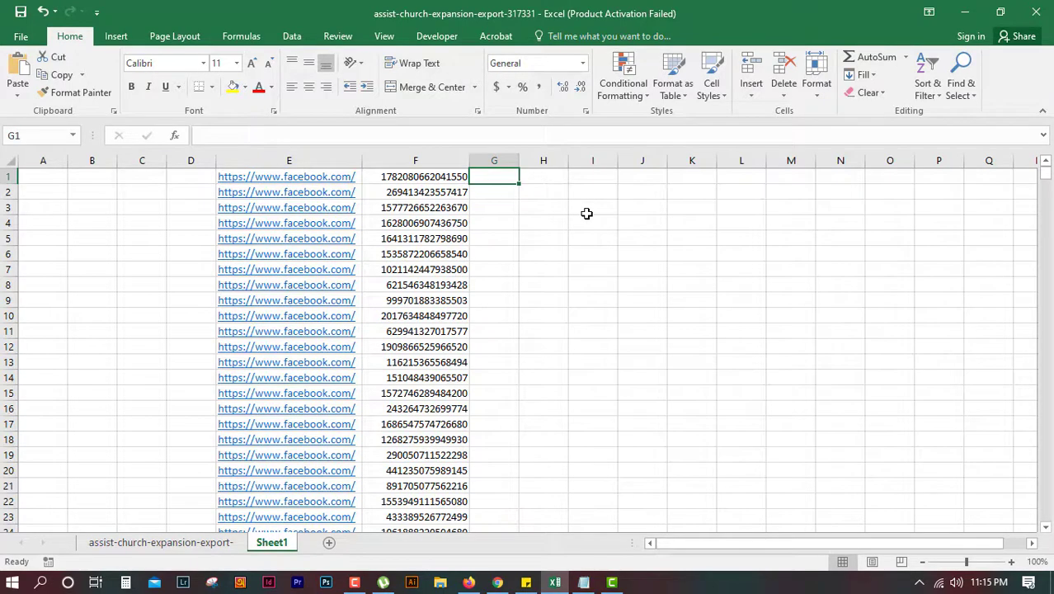
{"action": "type", "text": "="}
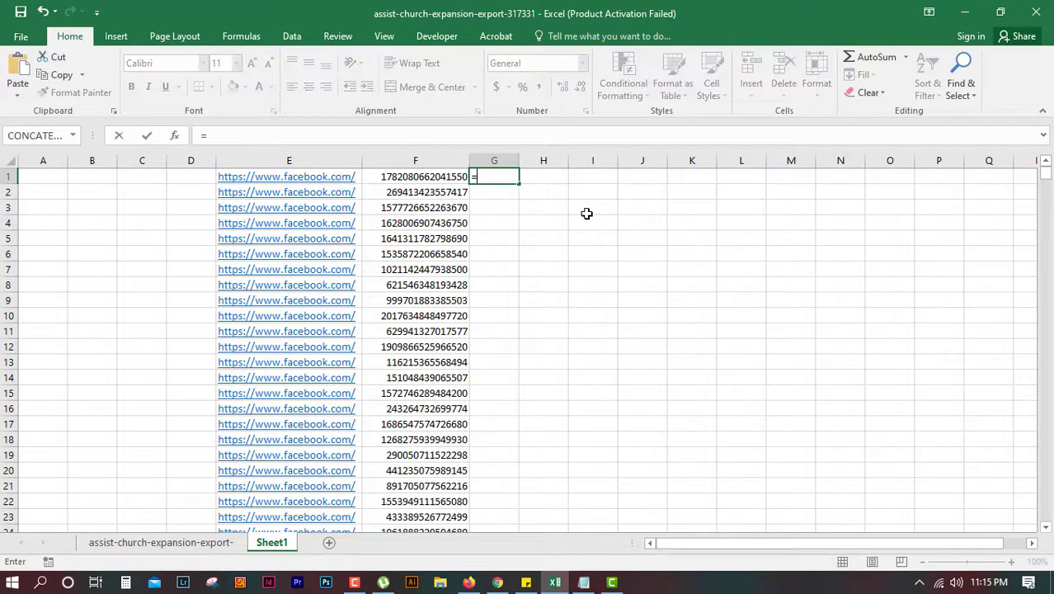
{"action": "left_click", "coordinate": [30, 136]}
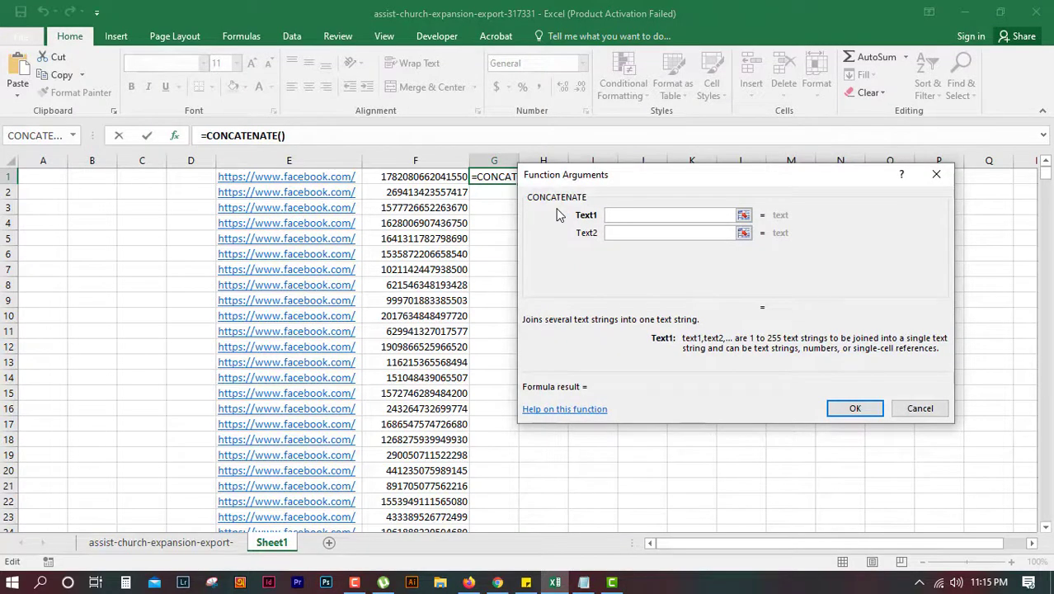
{"action": "left_click", "coordinate": [348, 177]}
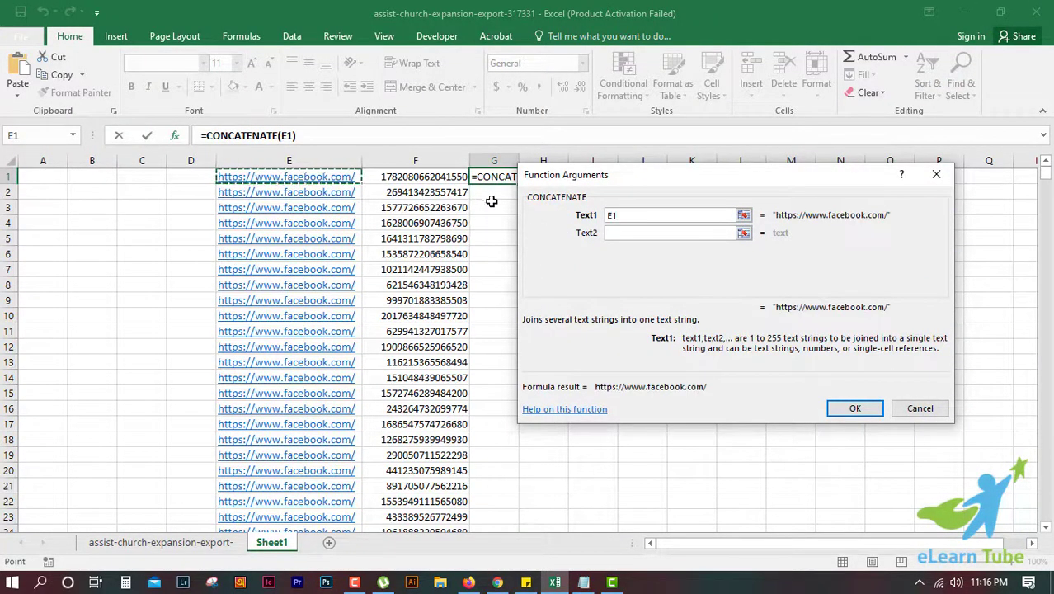
{"action": "left_click", "coordinate": [626, 234]}
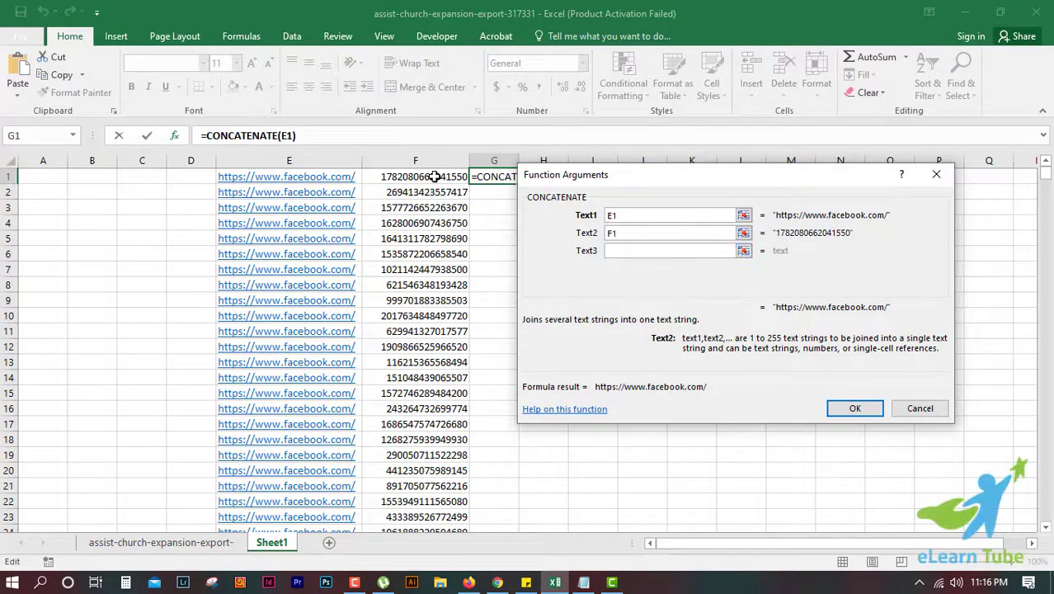
{"action": "left_click", "coordinate": [854, 409]}
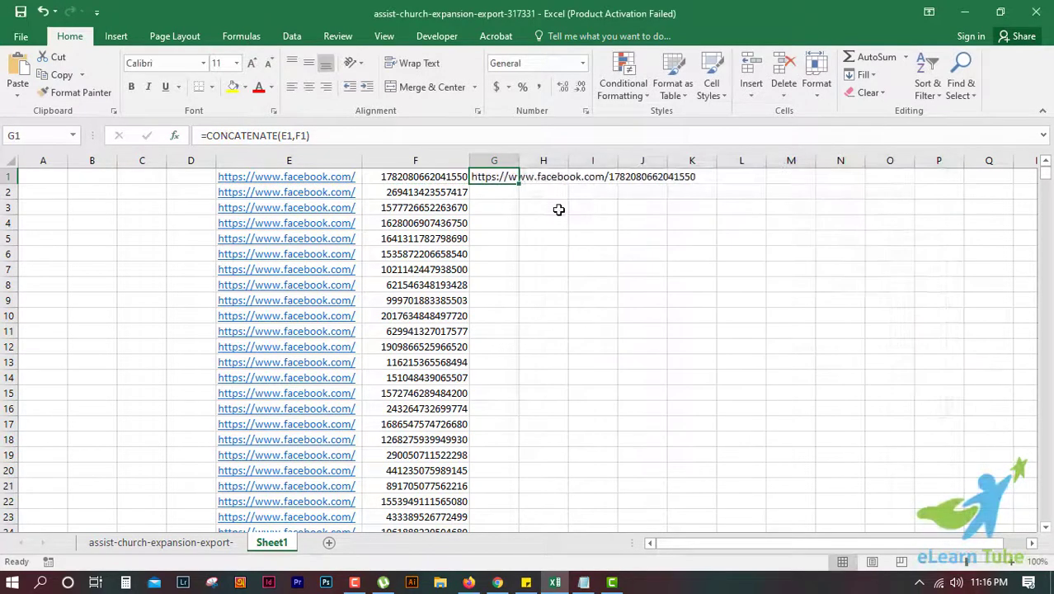
{"action": "double_click", "coordinate": [518, 185]}
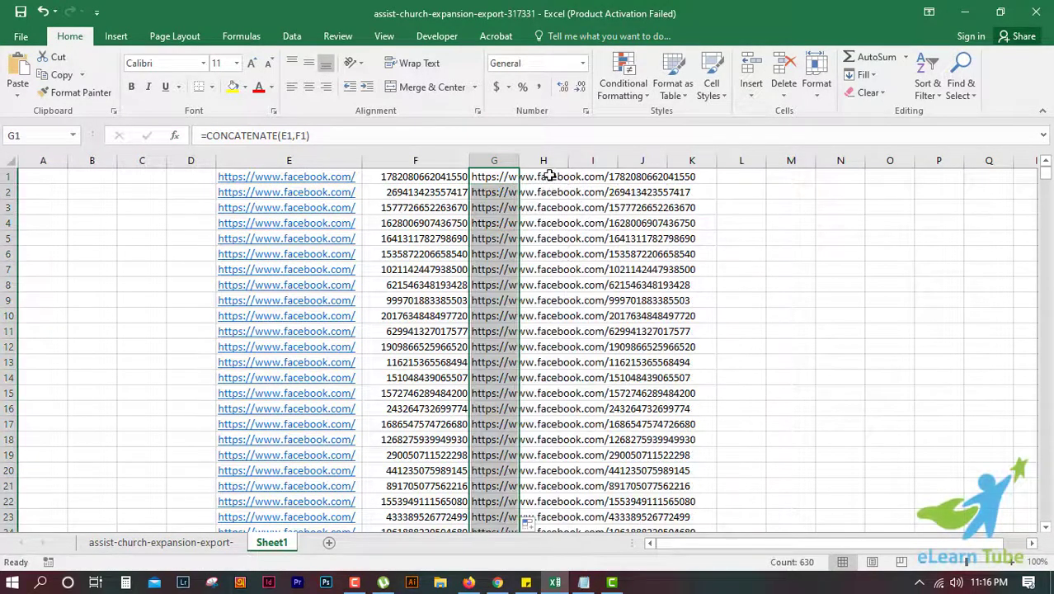
{"action": "double_click", "coordinate": [520, 159]}
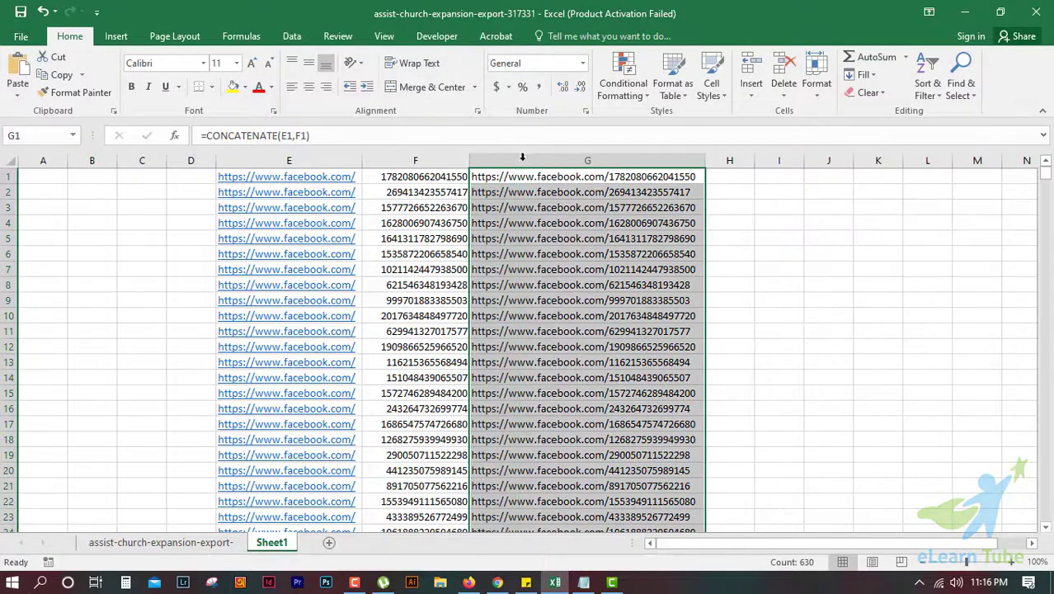
Step: Test the combined address from G1 in a new Chrome tab, and close both that tab and the earlier group page
{"action": "left_click", "coordinate": [625, 180]}
{"action": "key", "text": "ctrl+c"}
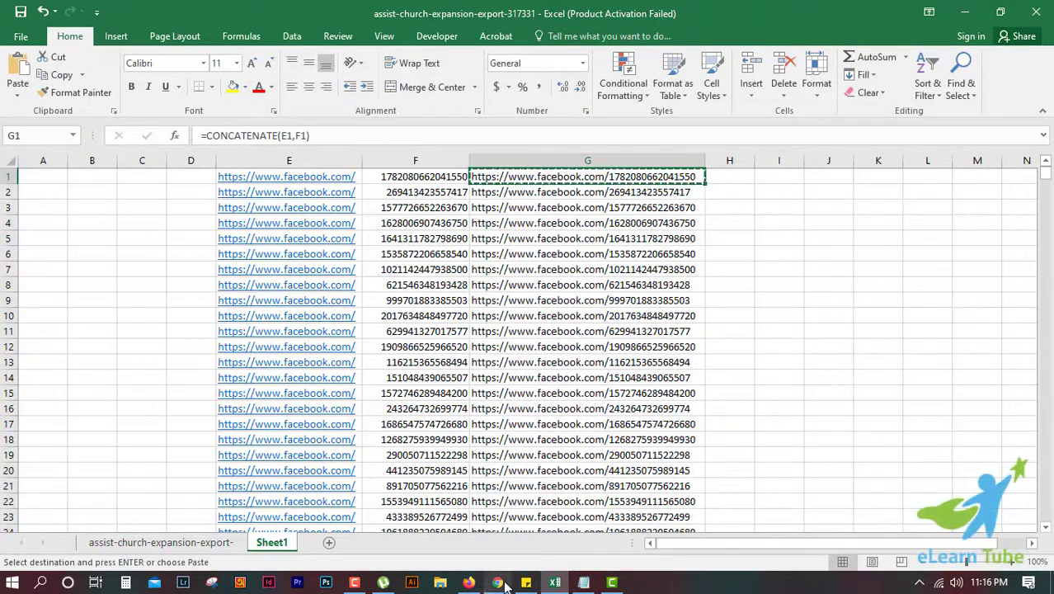
{"action": "left_click", "coordinate": [498, 582]}
{"action": "left_click", "coordinate": [576, 23]}
{"action": "key", "text": "ctrl+v"}
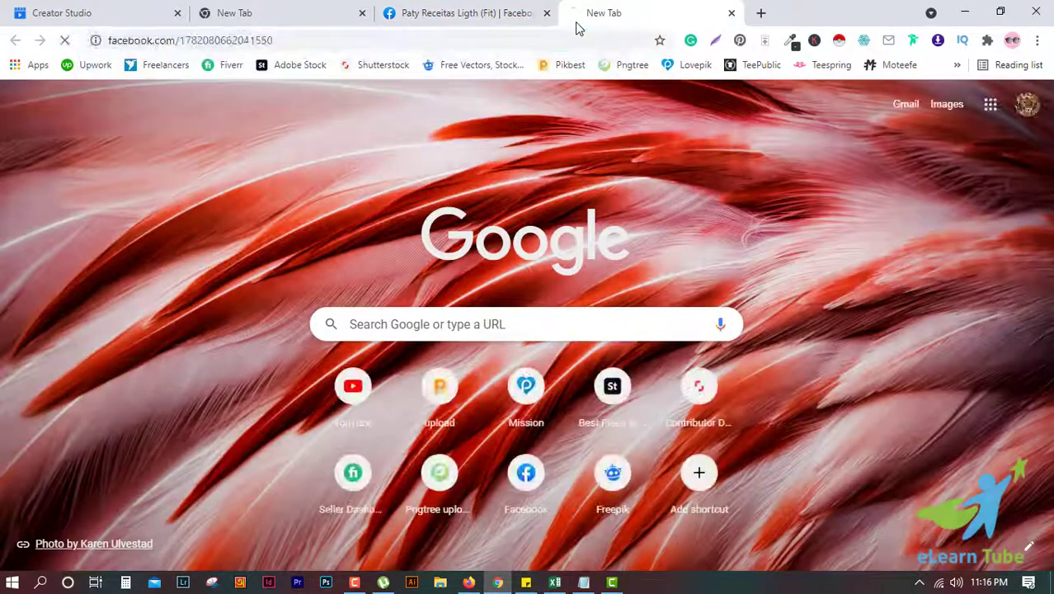
{"action": "key", "text": "Return"}
{"action": "left_click", "coordinate": [546, 13]}
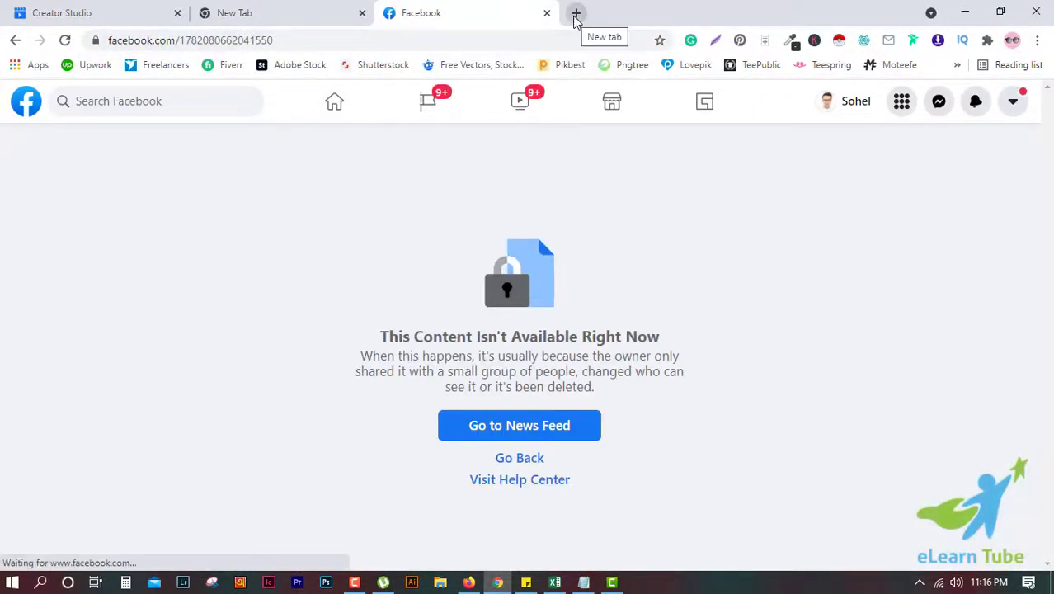
{"action": "left_click", "coordinate": [547, 14]}
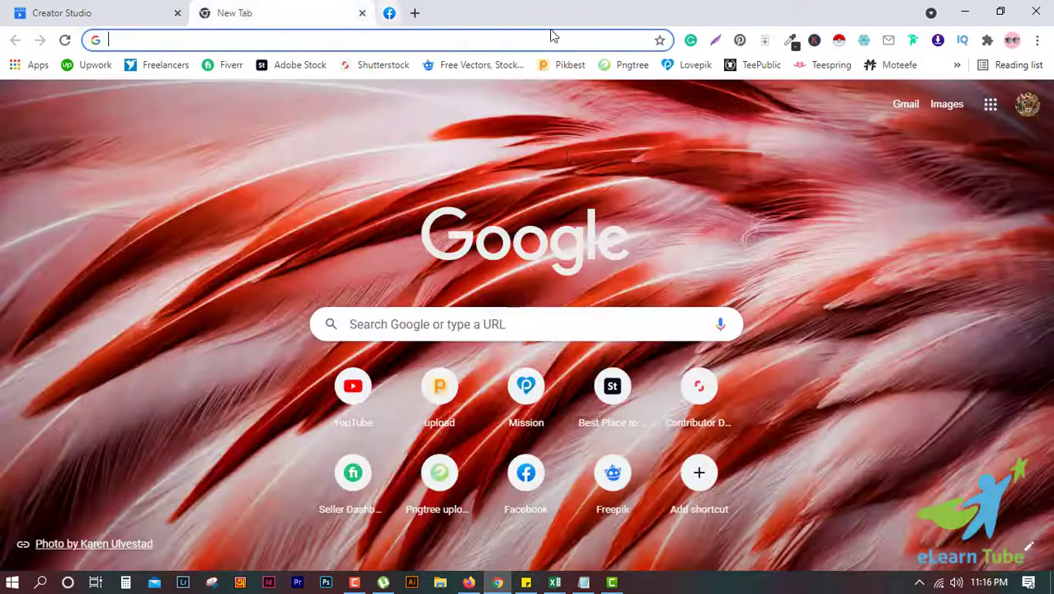
Step: Copy the combined address from G2 in Excel and open it in Chrome's empty tab to test it
{"action": "key", "text": "alt+Tab"}
{"action": "left_click", "coordinate": [650, 201]}
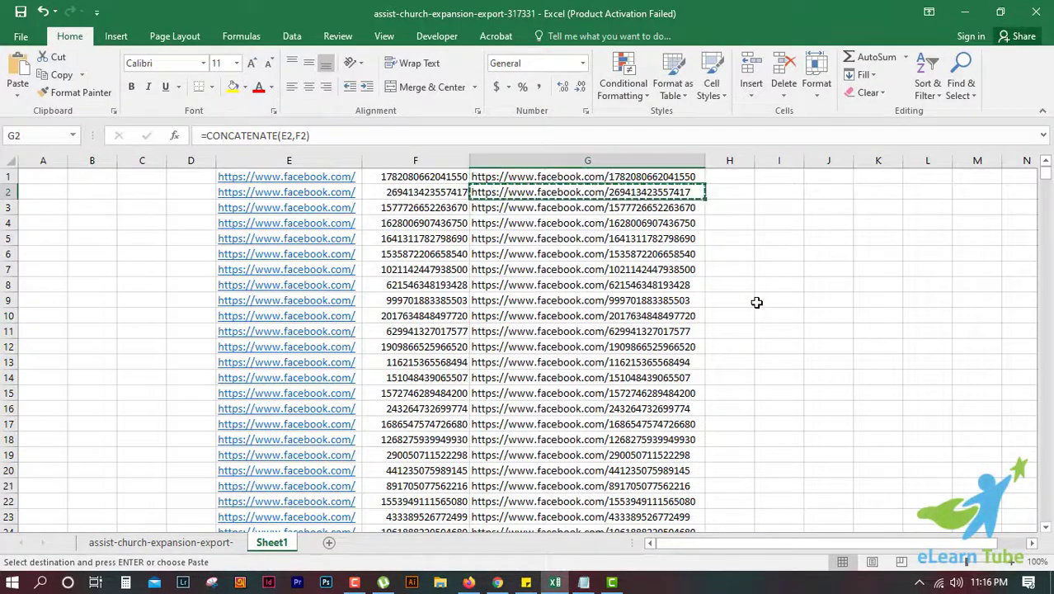
{"action": "key", "text": "alt+Tab"}
{"action": "key", "text": "ctrl+v"}
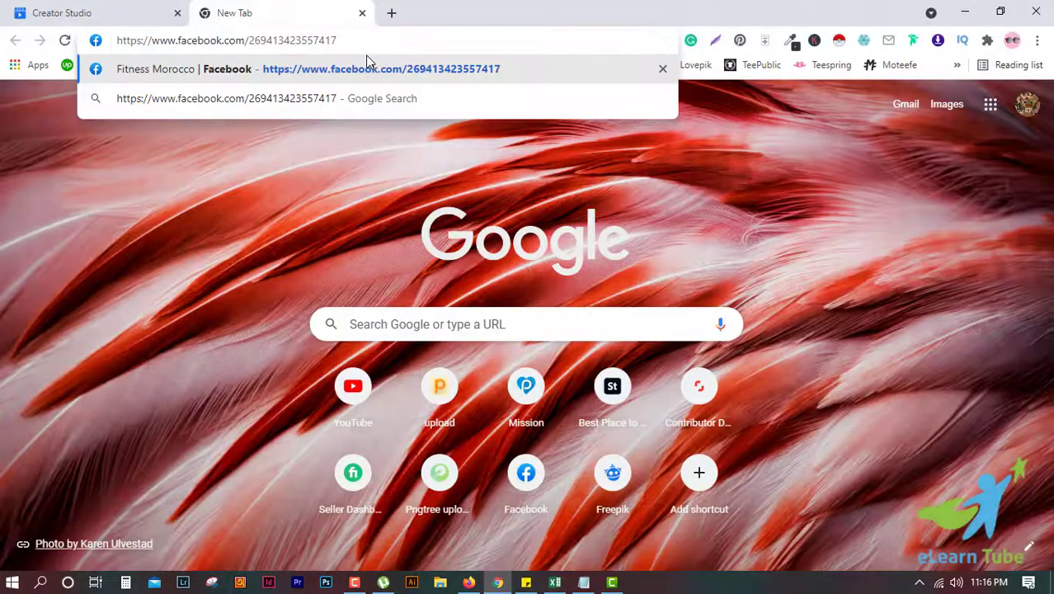
{"action": "key", "text": "Return"}
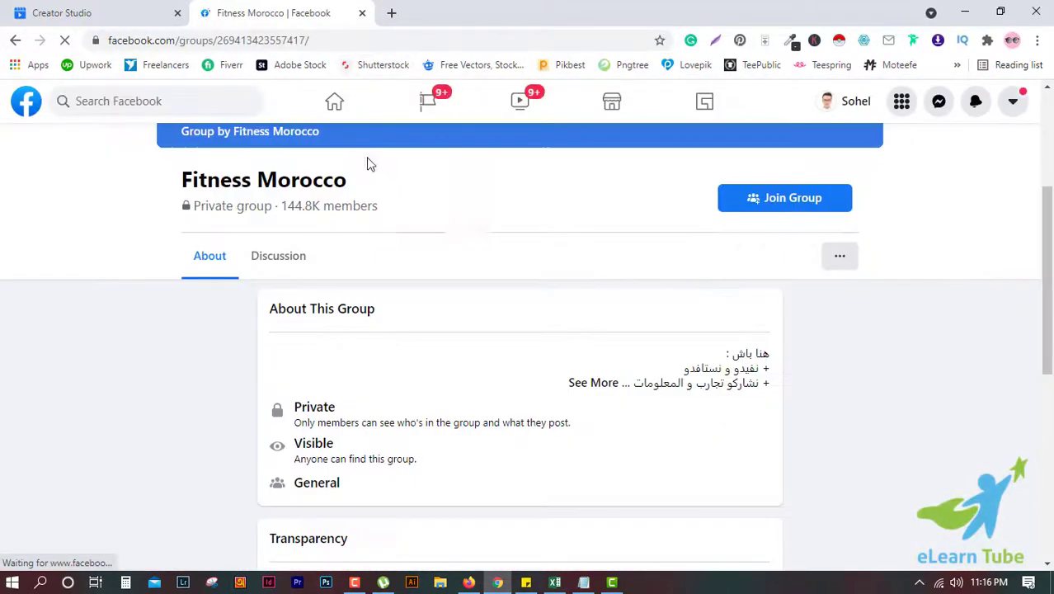
Step: Copy the combined address from G3 in Excel and load it in the current Chrome tab to test it
{"action": "left_click", "coordinate": [555, 583]}
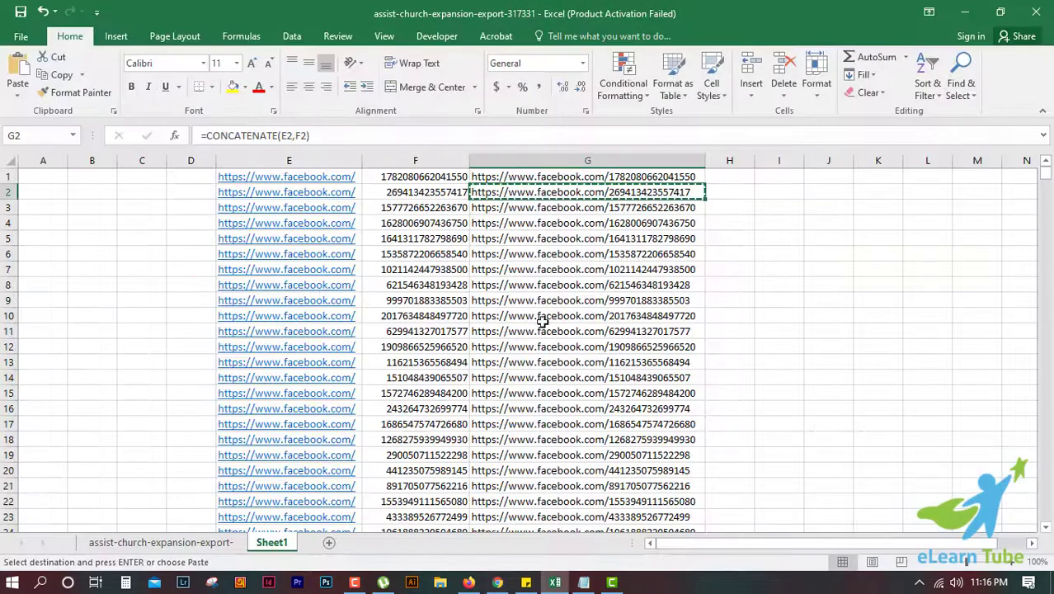
{"action": "left_click", "coordinate": [964, 17]}
{"action": "key", "text": "alt+Tab"}
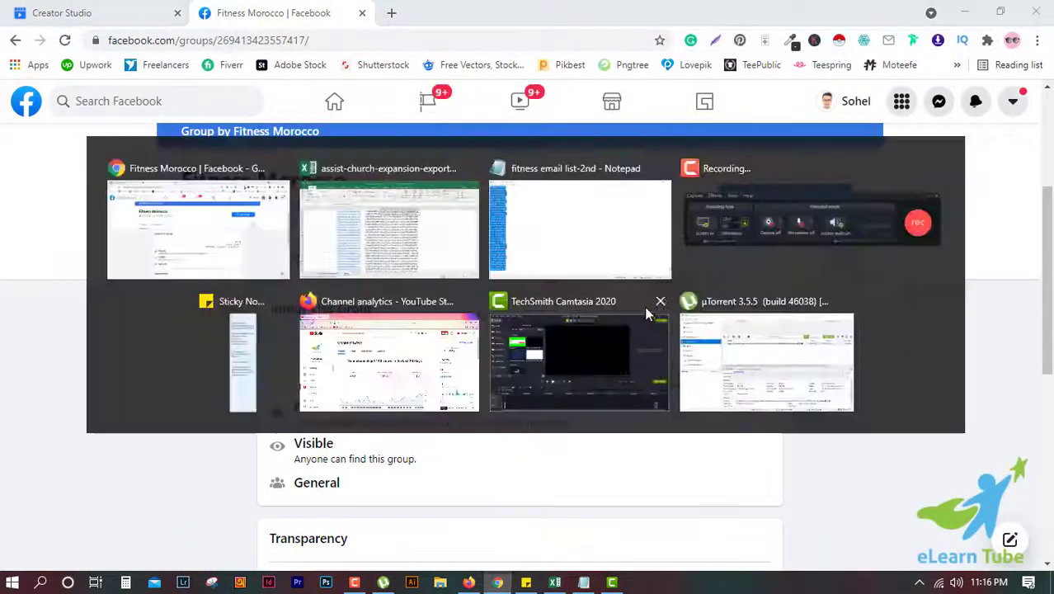
{"action": "left_click", "coordinate": [565, 208]}
{"action": "key", "text": "ctrl+c"}
{"action": "key", "text": "alt+Tab"}
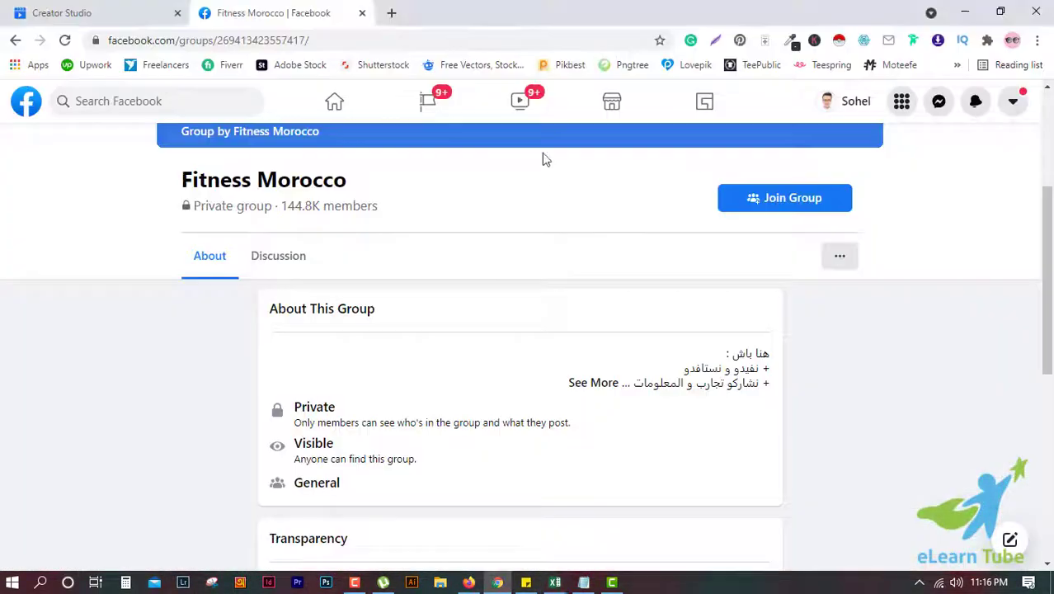
{"action": "left_click", "coordinate": [430, 40]}
{"action": "key", "text": "ctrl+v"}
{"action": "key", "text": "Return"}
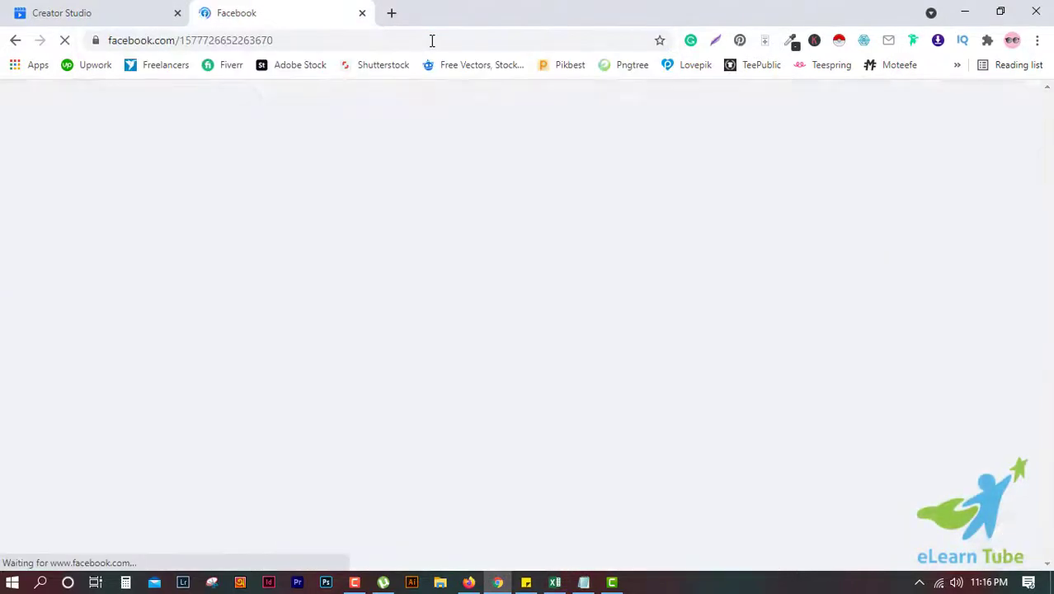
Step: Copy the combined address from G4 in Excel and load it in the same Chrome tab to test it
{"action": "key", "text": "alt+Tab"}
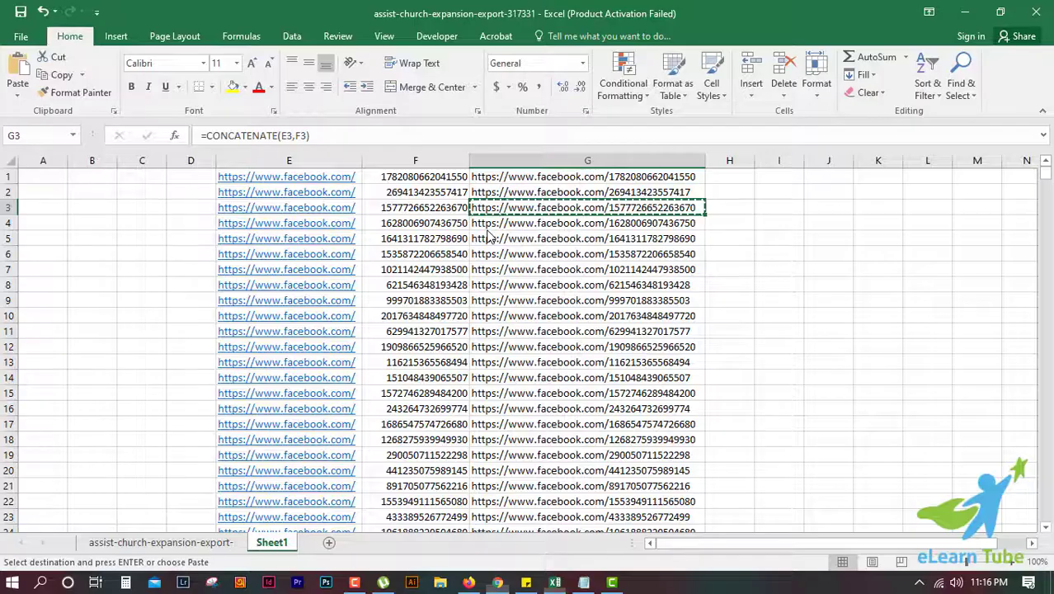
{"action": "left_click", "coordinate": [488, 231]}
{"action": "key", "text": "ctrl+c"}
{"action": "key", "text": "alt+Tab"}
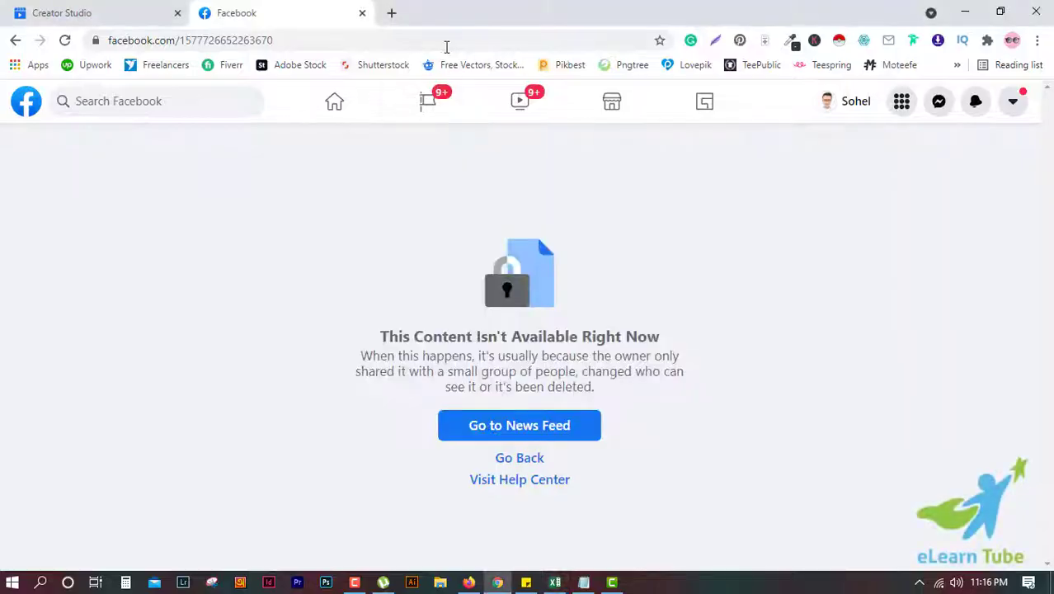
{"action": "left_click", "coordinate": [406, 43]}
{"action": "key", "text": "ctrl+v"}
{"action": "key", "text": "Return"}
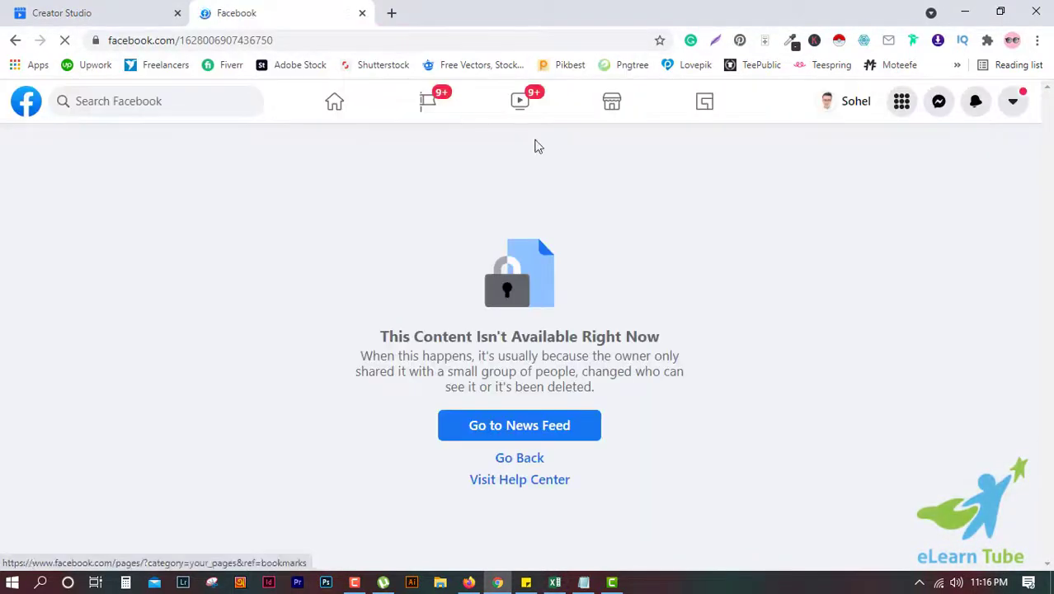
Step: Copy the combined address from G6 in Excel and load it in the current Chrome tab to test it
{"action": "key", "text": "alt+Tab"}
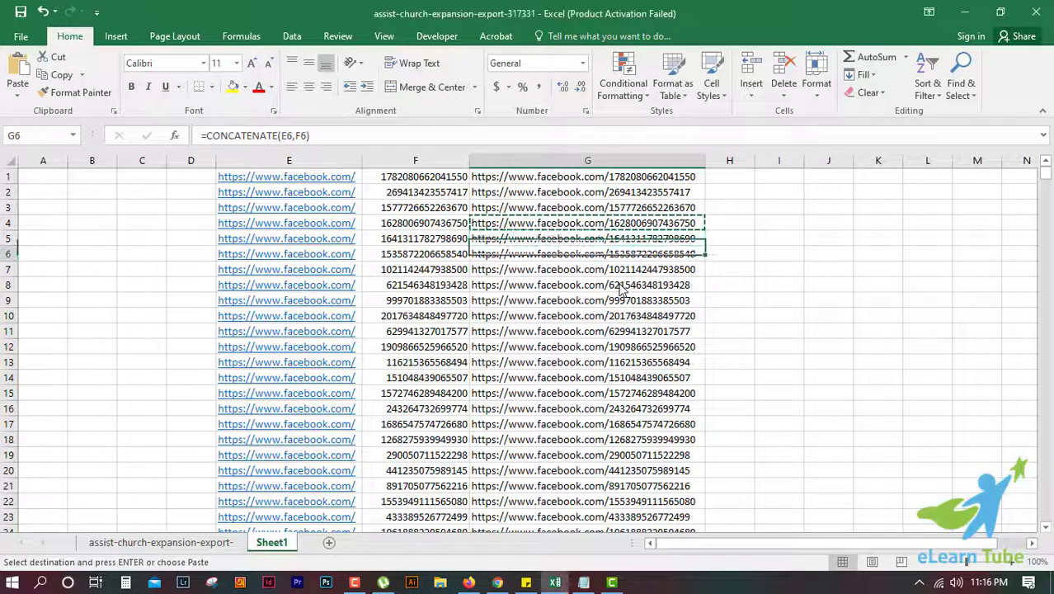
{"action": "key", "text": "Down"}
{"action": "key", "text": "ctrl+c"}
{"action": "key", "text": "alt+Tab"}
{"action": "left_click", "coordinate": [463, 40]}
{"action": "key", "text": "ctrl+v"}
{"action": "key", "text": "Return"}
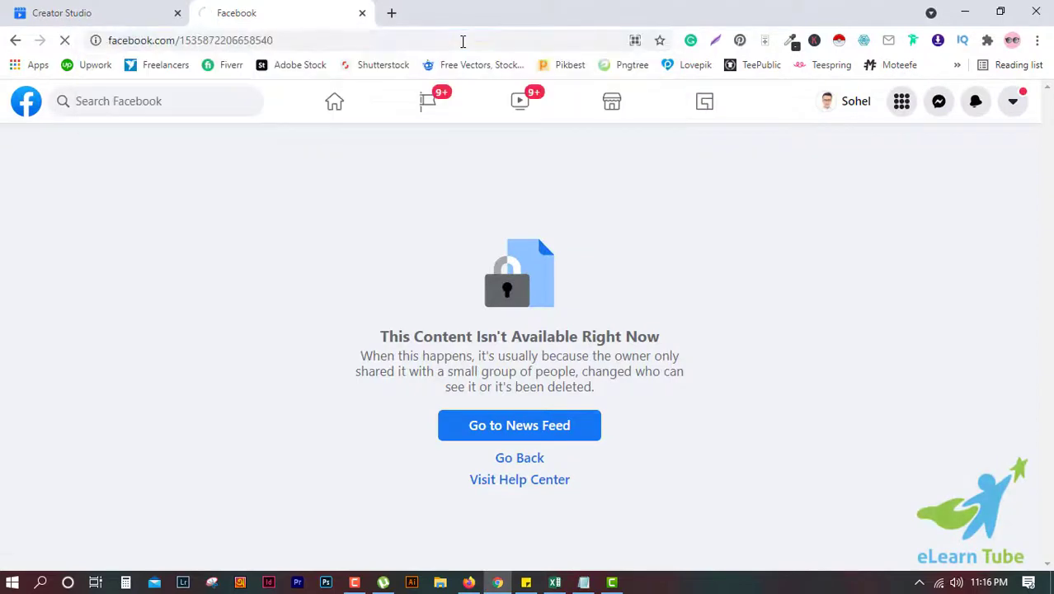
Step: Copy the combined address from G10 in Excel and load it in the same Chrome tab to test it
{"action": "key", "text": "alt+Tab"}
{"action": "key", "text": "Down"}
{"action": "key", "text": "ctrl+c"}
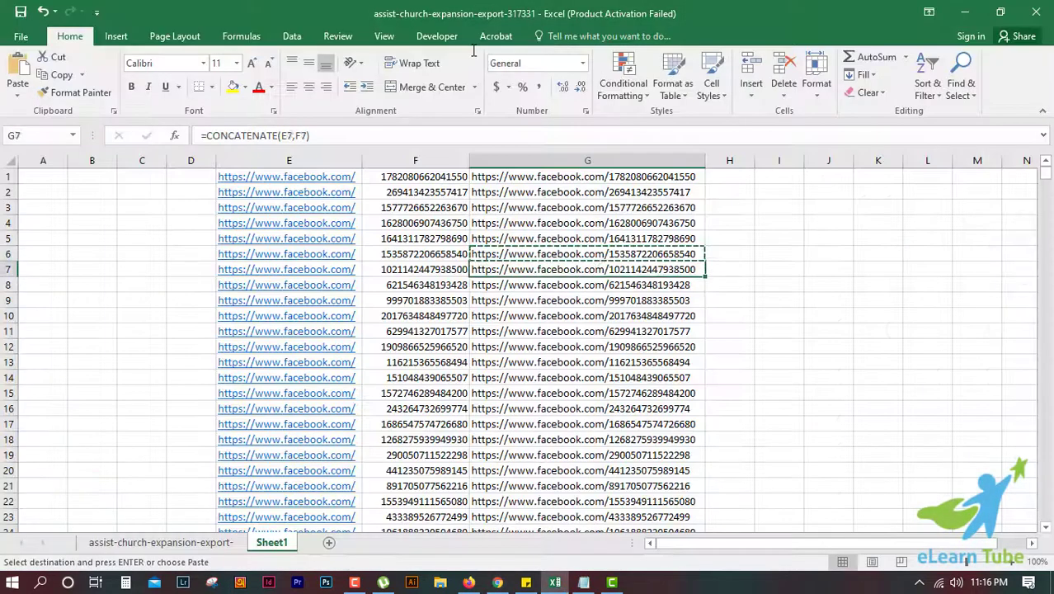
{"action": "key", "text": "Down"}
{"action": "key", "text": "Down"}
{"action": "key", "text": "Down"}
{"action": "key", "text": "ctrl+c"}
{"action": "key", "text": "alt+Tab"}
{"action": "left_click", "coordinate": [471, 39]}
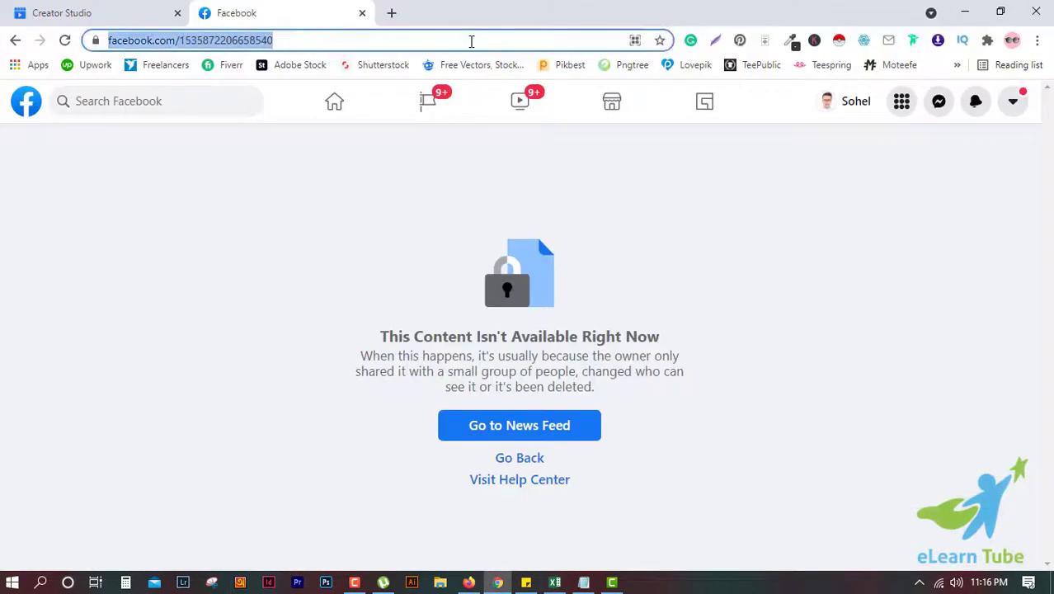
{"action": "key", "text": "ctrl+v"}
{"action": "key", "text": "Return"}
Step: Copy the combined address from G13 in Excel, load it in the same Chrome tab and look over the page it opens
{"action": "key", "text": "alt+Tab"}
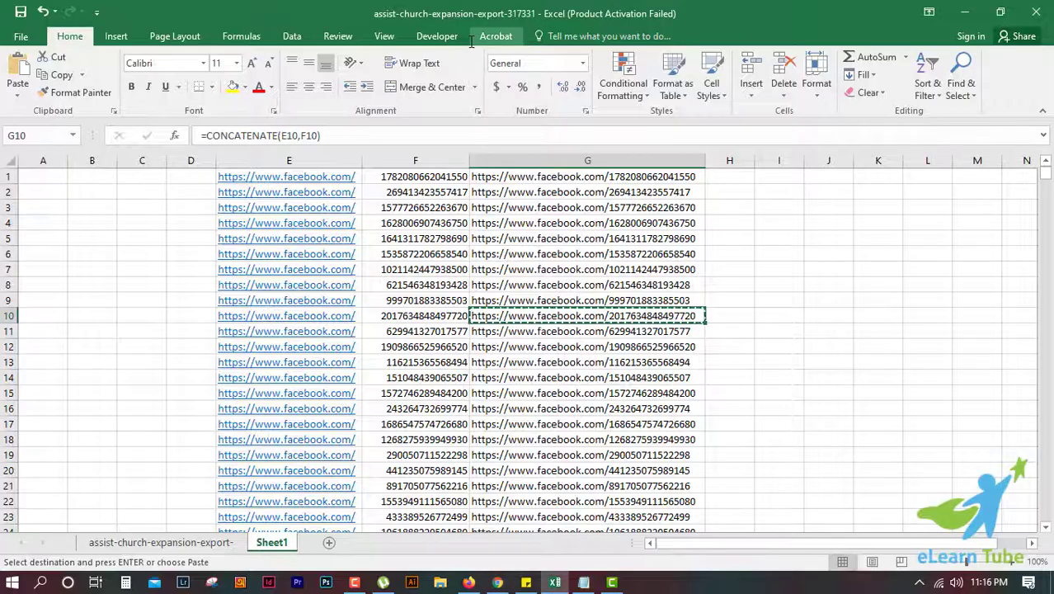
{"action": "key", "text": "Down"}
{"action": "key", "text": "Down"}
{"action": "key", "text": "Down"}
{"action": "key", "text": "ctrl+c"}
{"action": "key", "text": "alt+Tab"}
{"action": "left_click", "coordinate": [471, 40]}
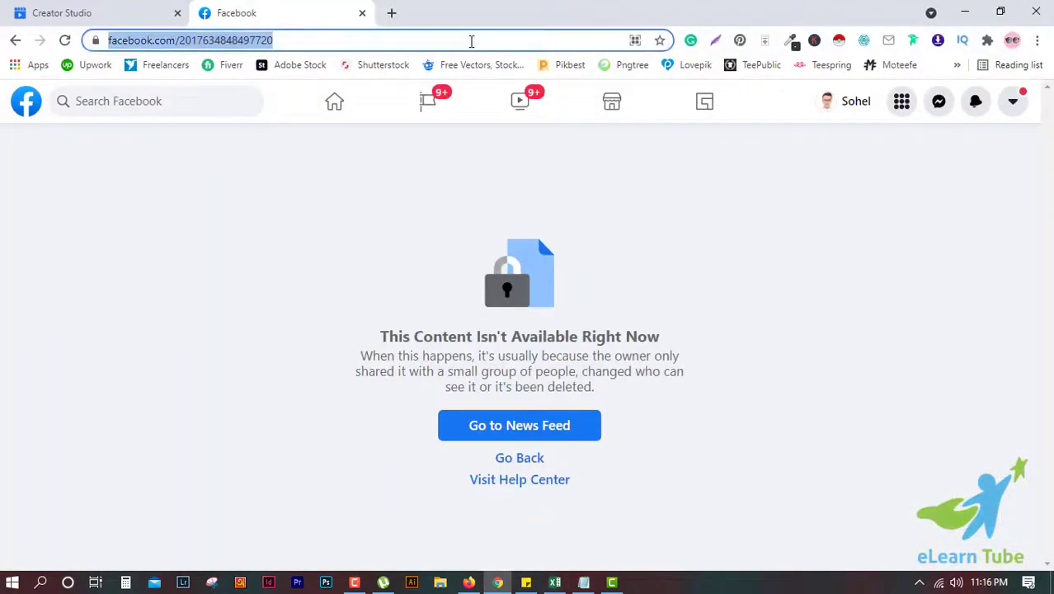
{"action": "key", "text": "ctrl+v"}
{"action": "key", "text": "Return"}
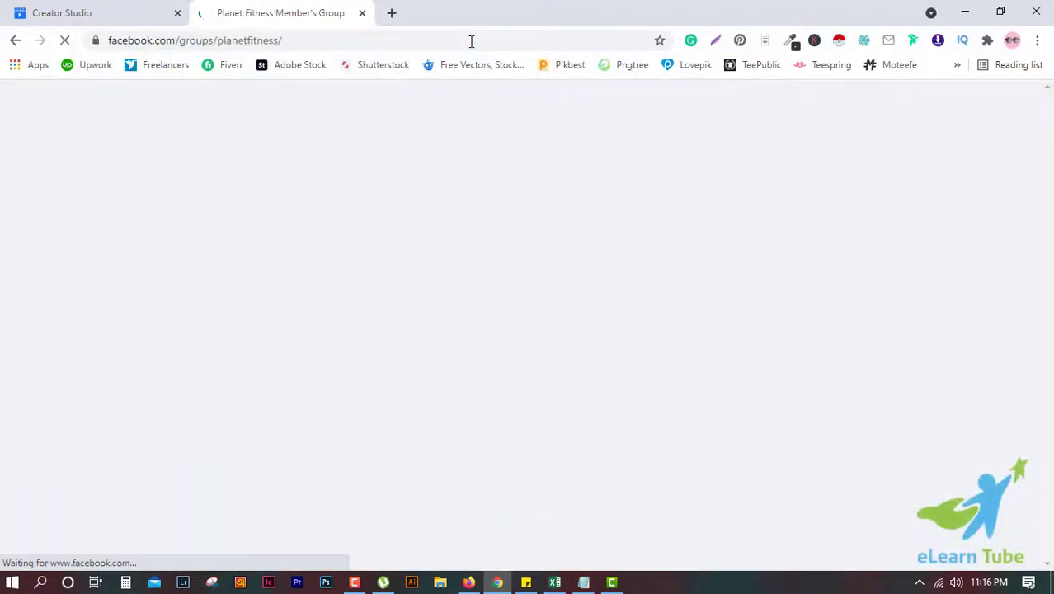
{"action": "scroll", "coordinate": [831, 464], "scroll_direction": "down", "scroll_amount": 3}
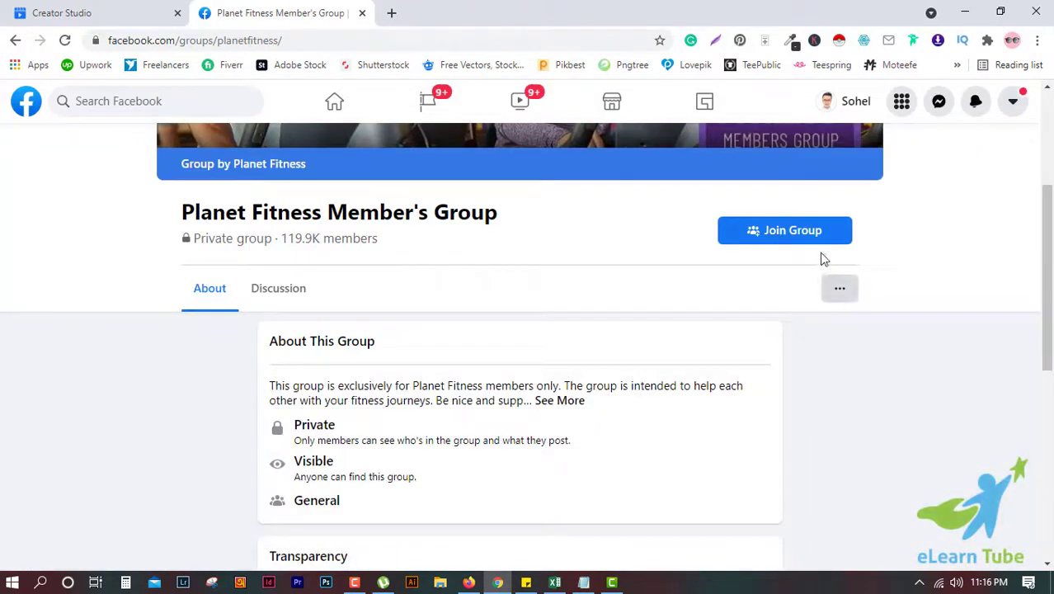
{"action": "scroll", "coordinate": [828, 329], "scroll_direction": "up", "scroll_amount": 3}
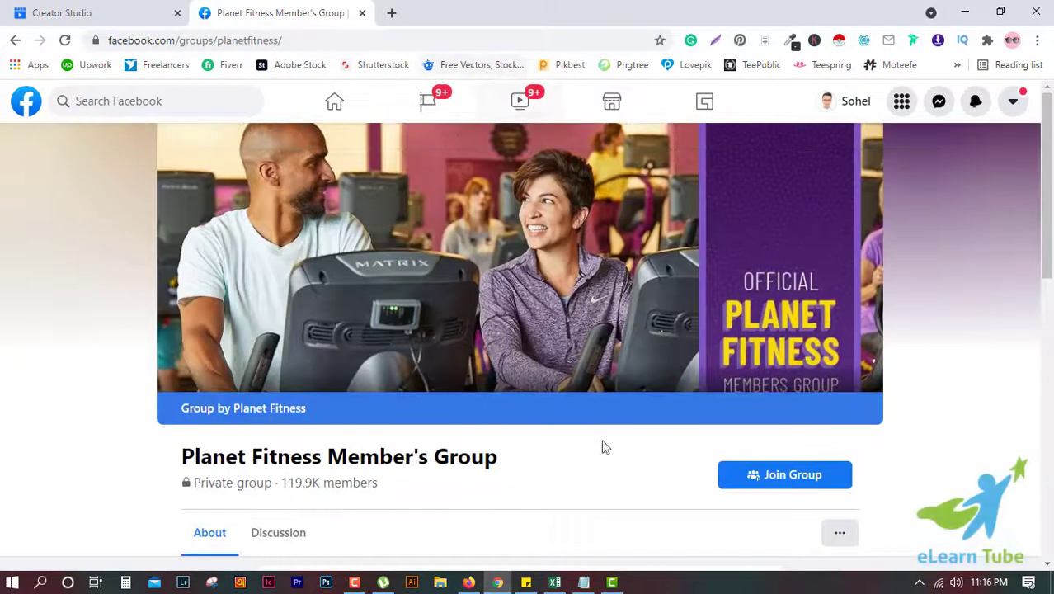
Step: Switch back to Excel, cancel the pending copy and check the CONCATENATE formula in G1 without changing it
{"action": "key", "text": "alt+Tab"}
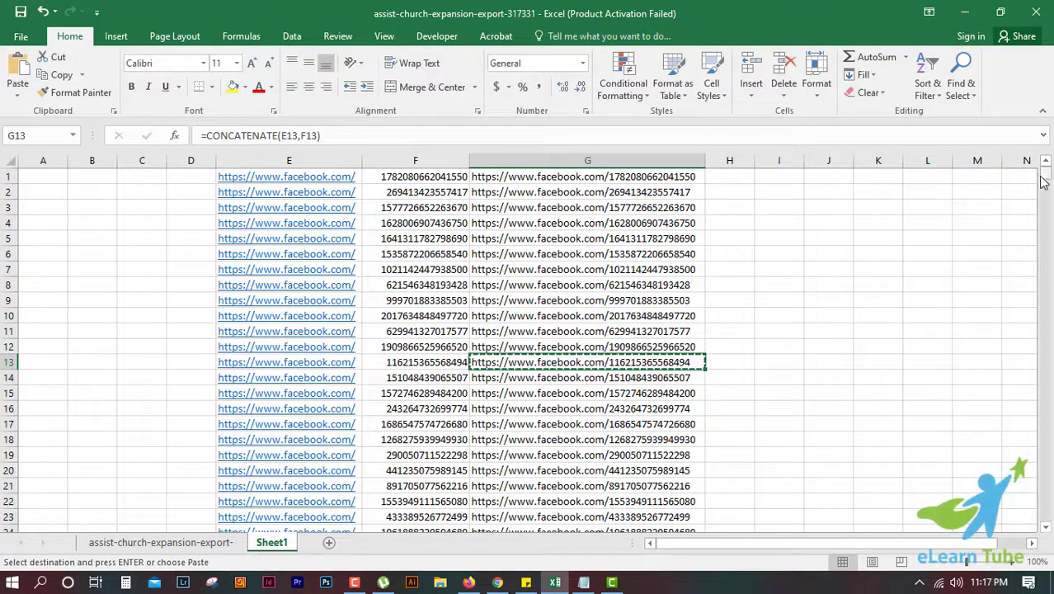
{"action": "mouse_move", "coordinate": [1045, 173]}
{"action": "left_mouse_down"}
{"action": "mouse_move", "coordinate": [1048, 465]}
{"action": "mouse_move", "coordinate": [1048, 153]}
{"action": "left_mouse_up"}
{"action": "key", "text": "Escape"}
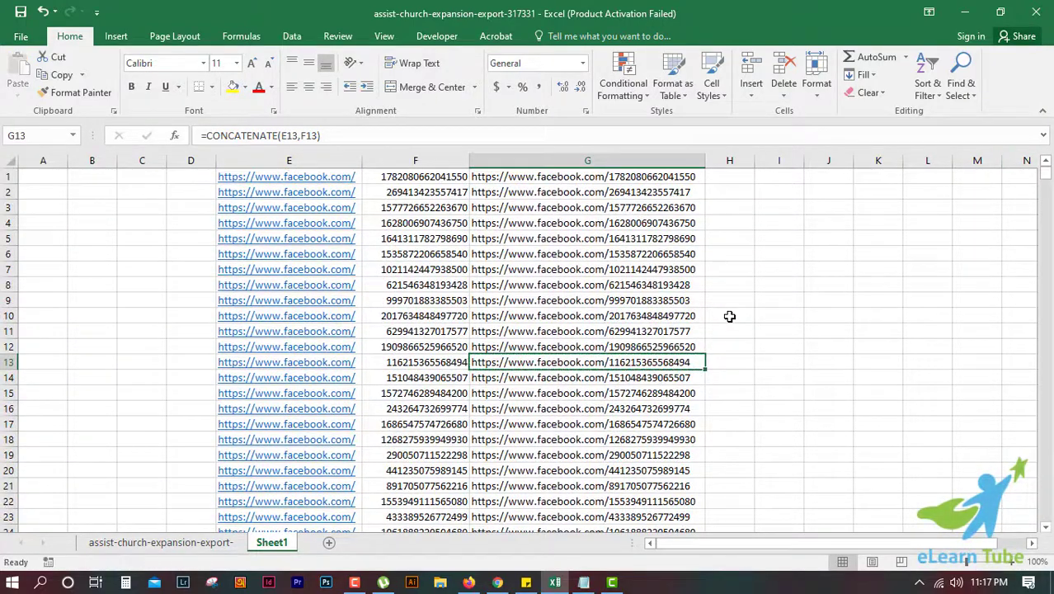
{"action": "key", "text": "Up"}
{"action": "key", "text": "Up"}
{"action": "key", "text": "Up"}
{"action": "key", "text": "Up"}
{"action": "key", "text": "Up"}
{"action": "key", "text": "Up"}
{"action": "key", "text": "Up"}
{"action": "key", "text": "Up"}
{"action": "key", "text": "Up"}
{"action": "key", "text": "Up"}
{"action": "key", "text": "Up"}
{"action": "key", "text": "Up"}
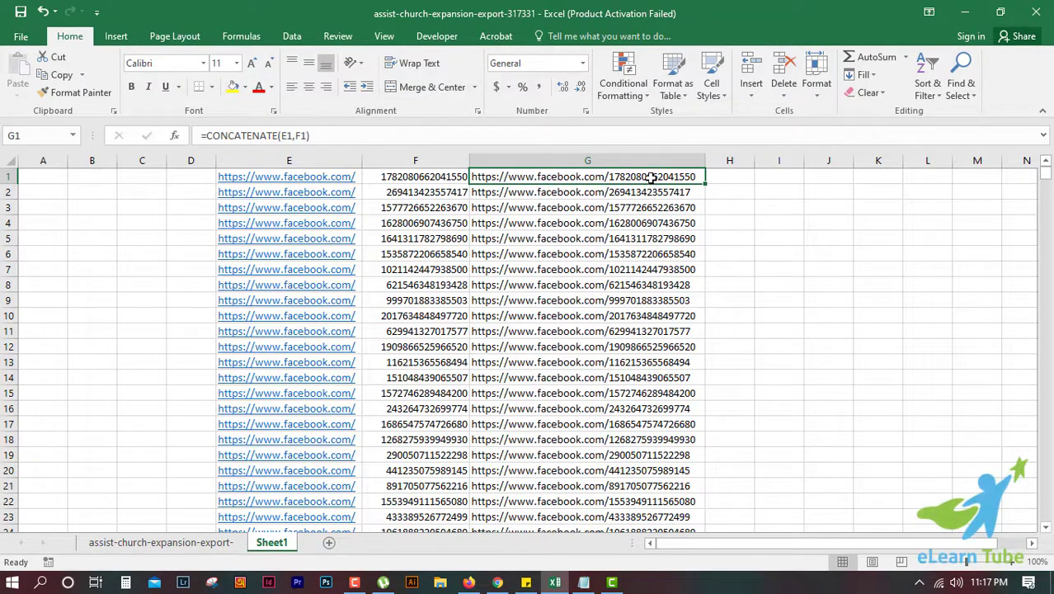
{"action": "key", "text": "F2"}
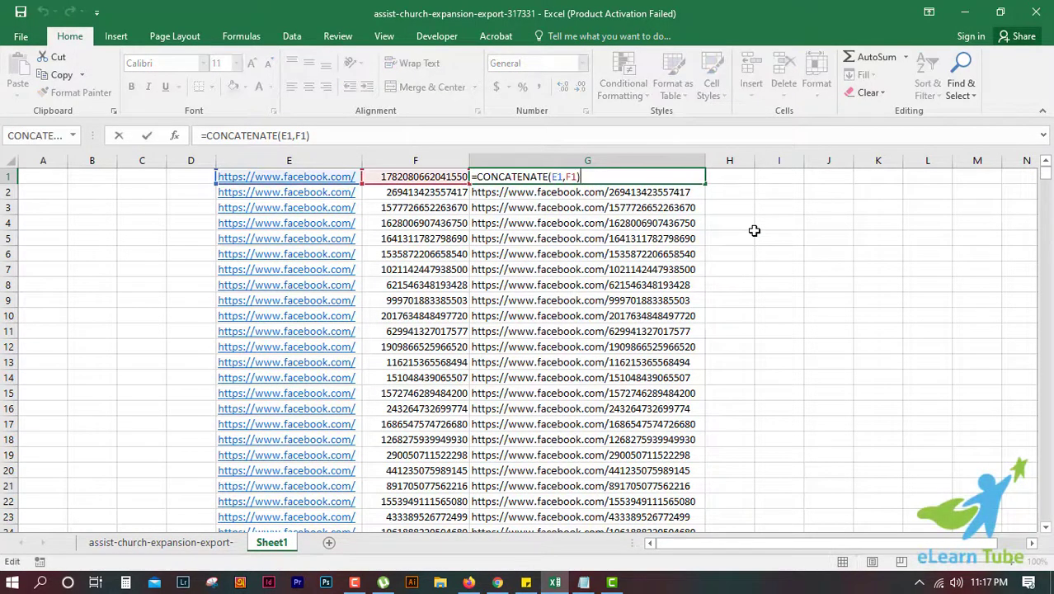
{"action": "key", "text": "Return"}
{"action": "key", "text": "Up"}
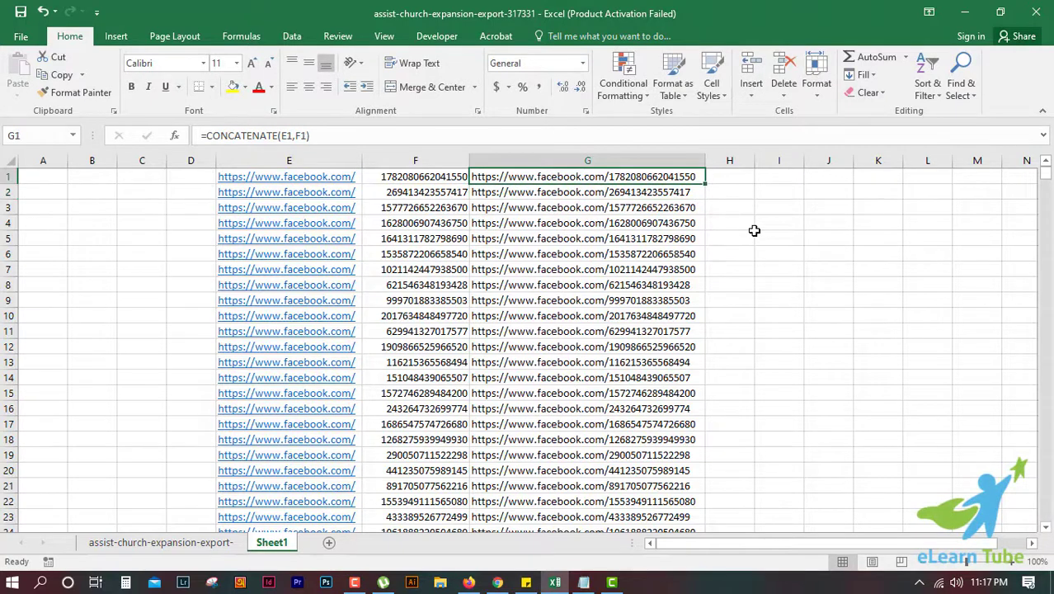
Step: Copy all combined addresses from G1 downward, paste them as values into G1 of a new sheet and fit column G's width
{"action": "key", "text": "ctrl+shift+Down"}
{"action": "key", "text": "ctrl+c"}
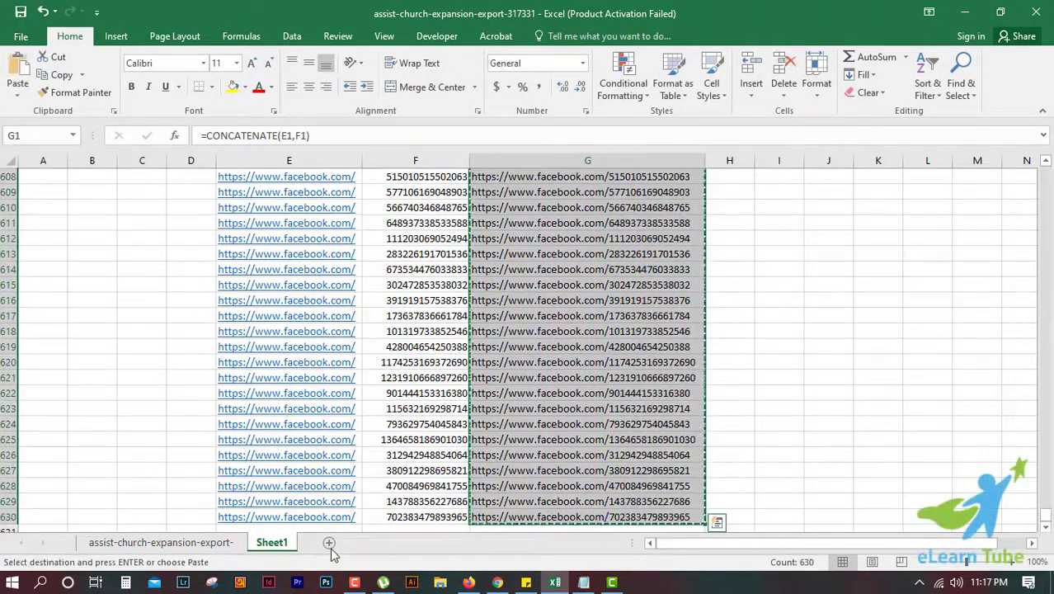
{"action": "left_click", "coordinate": [329, 542]}
{"action": "right_click", "coordinate": [346, 178]}
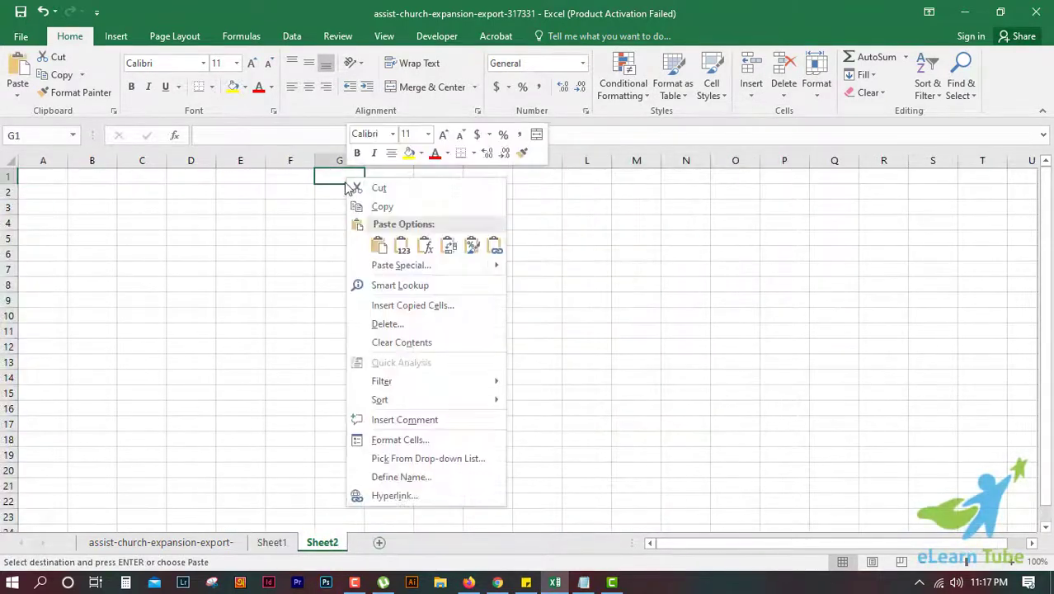
{"action": "left_click", "coordinate": [403, 236]}
{"action": "double_click", "coordinate": [366, 165]}
Step: Re-enter the pasted addresses in G1 through G55 one by one without changing them, turning each into a clickable link
{"action": "left_click", "coordinate": [384, 177]}
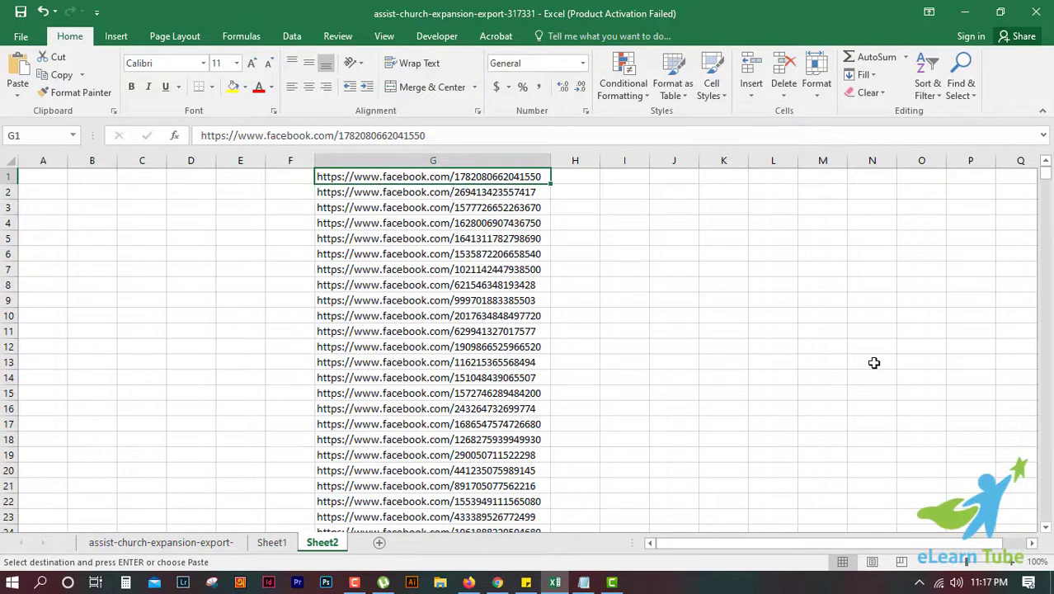
{"action": "key", "text": "F2"}
{"action": "key", "text": "Return"}
{"action": "key", "text": "F2"}
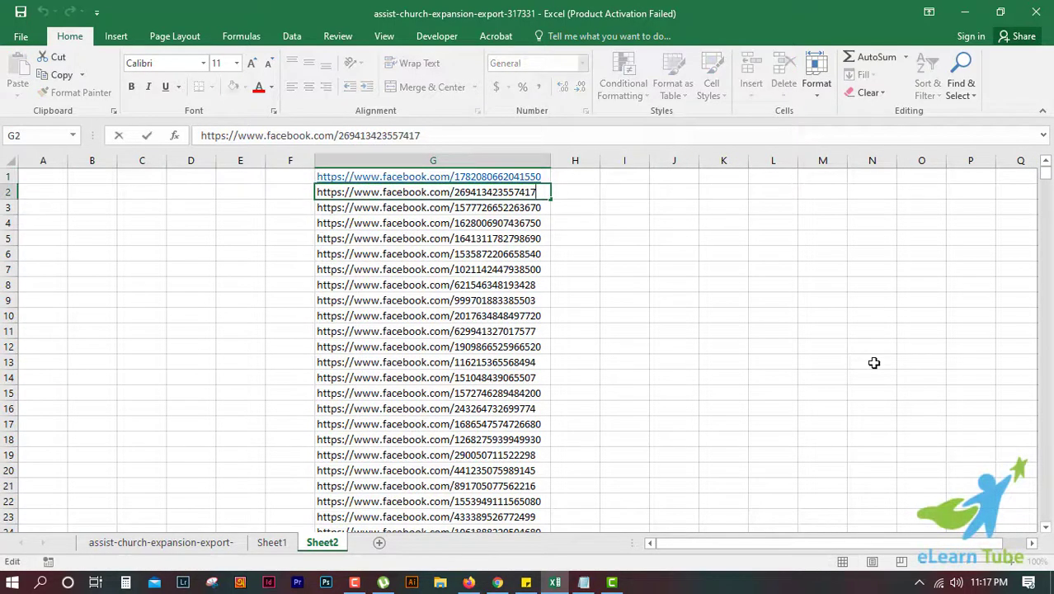
{"action": "key", "text": "Return"}
{"action": "key", "text": "F2"}
{"action": "key", "text": "Return"}
{"action": "key", "text": "F2"}
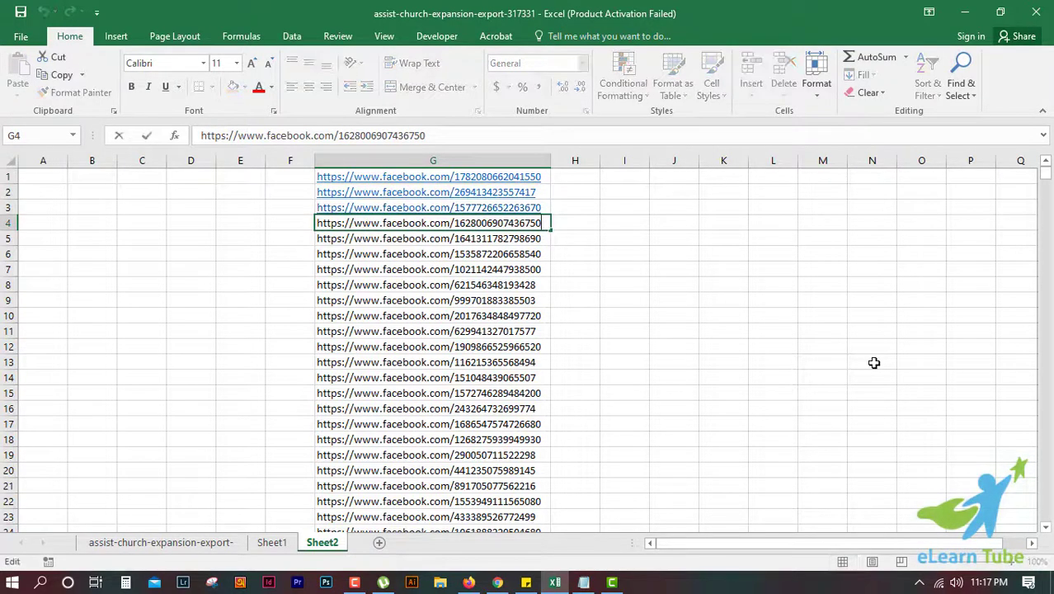
{"action": "key", "text": "Return"}
{"action": "key", "text": "F2"}
{"action": "key", "text": "Return"}
{"action": "key", "text": "F2"}
{"action": "key", "text": "Return"}
{"action": "key", "text": "F2"}
{"action": "key", "text": "Return"}
{"action": "key", "text": "F2"}
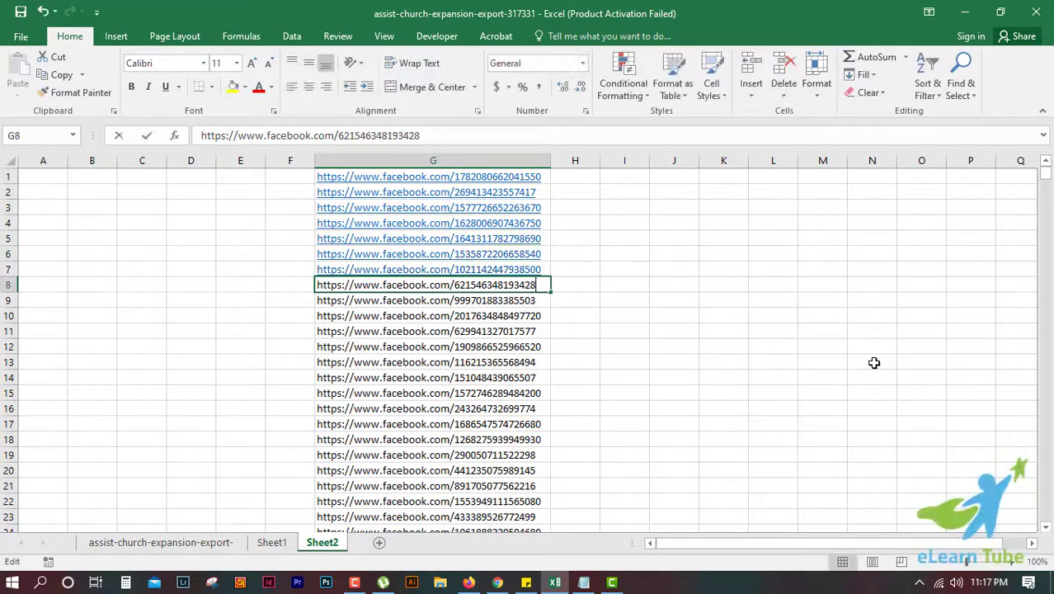
{"action": "key", "text": "Return"}
{"action": "key", "text": "F2"}
{"action": "key", "text": "Return"}
{"action": "key", "text": "F2"}
{"action": "key", "text": "Return"}
{"action": "key", "text": "F2"}
{"action": "key", "text": "Return"}
{"action": "key", "text": "F2"}
{"action": "key", "text": "Return"}
{"action": "key", "text": "F2"}
{"action": "key", "text": "Return"}
{"action": "key", "text": "F2"}
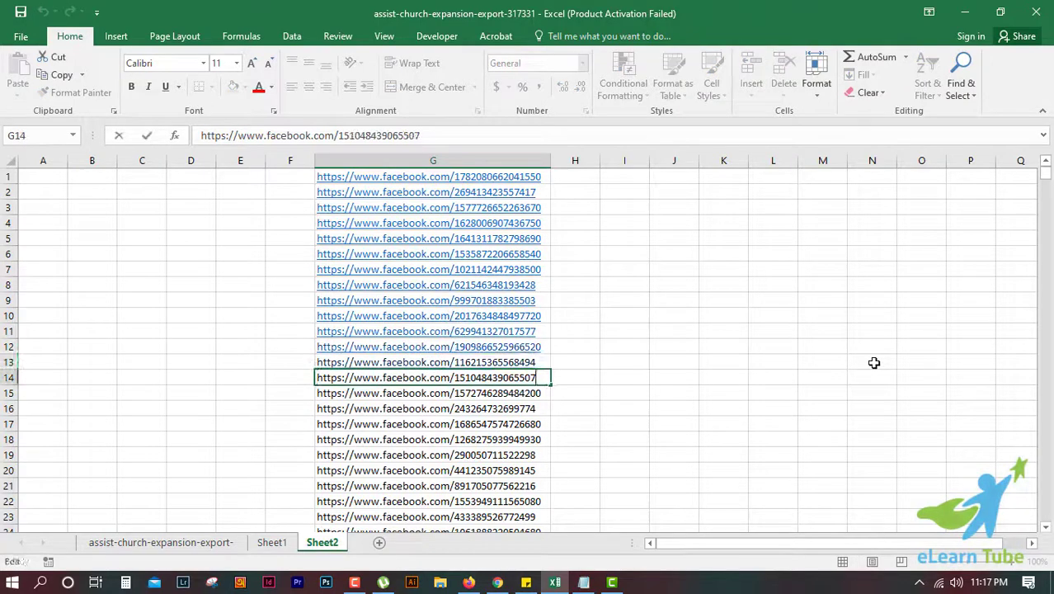
{"action": "key", "text": "Return"}
{"action": "key", "text": "F2"}
{"action": "key", "text": "Return"}
{"action": "key", "text": "F2"}
{"action": "key", "text": "F2"}
{"action": "key", "text": "Return"}
{"action": "key", "text": "F2"}
{"action": "key", "text": "Return"}
{"action": "key", "text": "F2"}
{"action": "key", "text": "Return"}
{"action": "key", "text": "F2"}
{"action": "key", "text": "Return"}
{"action": "key", "text": "F2"}
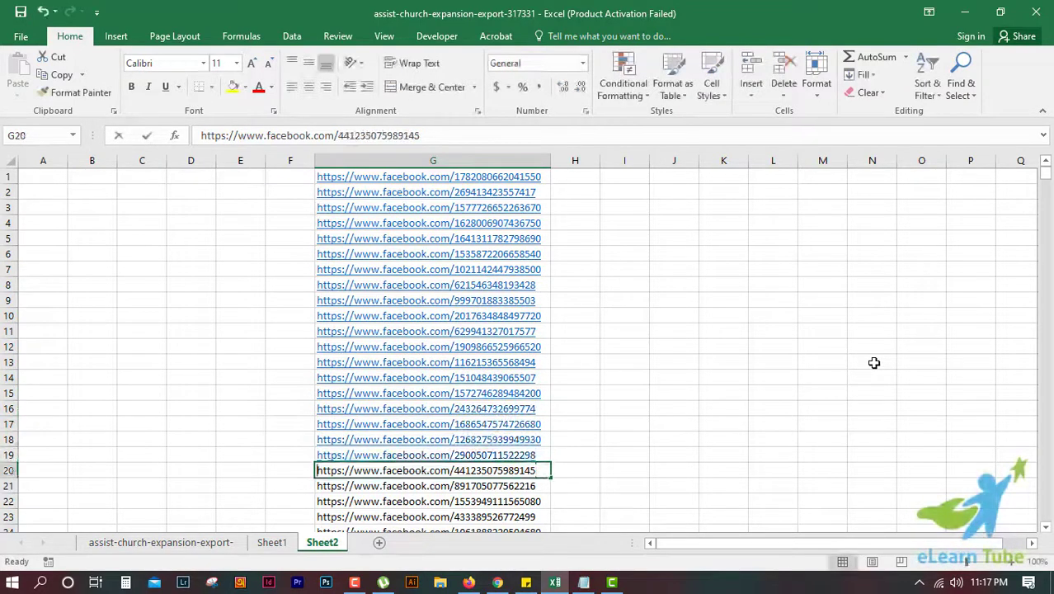
{"action": "key", "text": "Return"}
{"action": "key", "text": "F2"}
{"action": "key", "text": "Return"}
{"action": "key", "text": "F2"}
{"action": "key", "text": "Return"}
{"action": "key", "text": "F2"}
{"action": "key", "text": "Return"}
{"action": "key", "text": "F2"}
{"action": "key", "text": "Return"}
{"action": "key", "text": "F2"}
{"action": "key", "text": "Return"}
{"action": "key", "text": "F2"}
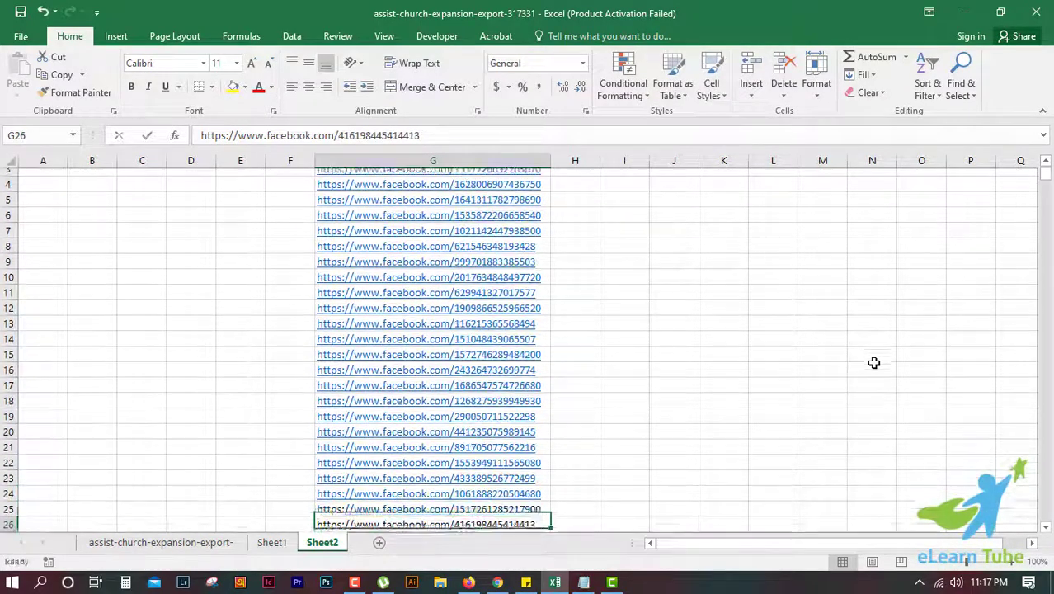
{"action": "key", "text": "Return"}
{"action": "key", "text": "F2"}
{"action": "key", "text": "Return"}
{"action": "key", "text": "F2"}
{"action": "key", "text": "Return"}
{"action": "key", "text": "F2"}
{"action": "key", "text": "Return"}
{"action": "key", "text": "F2"}
{"action": "key", "text": "Return"}
{"action": "key", "text": "F2"}
{"action": "key", "text": "Return"}
{"action": "key", "text": "F2"}
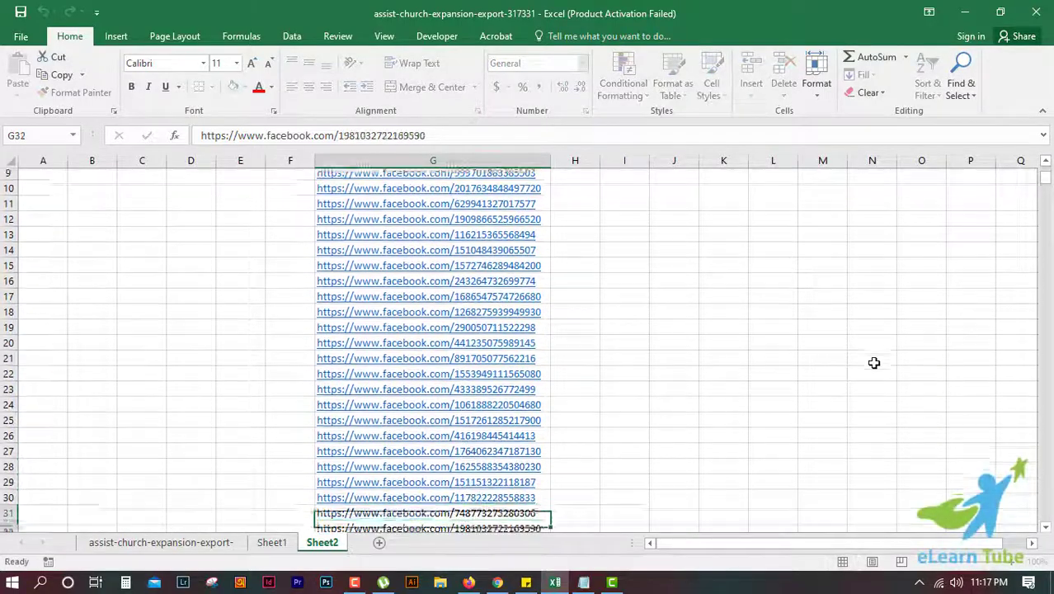
{"action": "key", "text": "Return"}
{"action": "key", "text": "F2"}
{"action": "key", "text": "Return"}
{"action": "key", "text": "F2"}
{"action": "key", "text": "Return"}
{"action": "key", "text": "F2"}
{"action": "key", "text": "Return"}
{"action": "key", "text": "F2"}
{"action": "key", "text": "Return"}
{"action": "key", "text": "F2"}
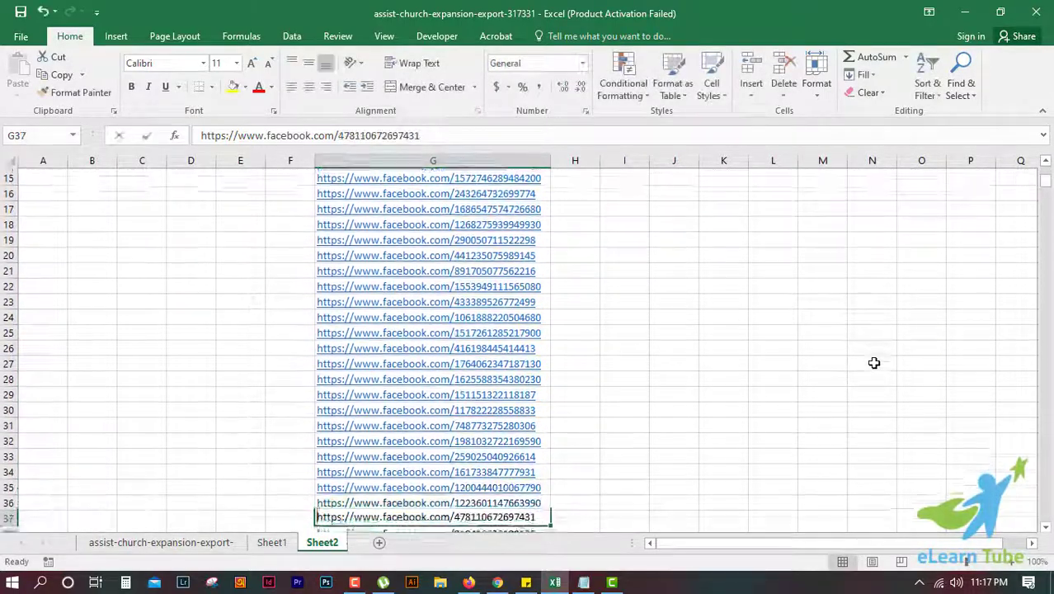
{"action": "key", "text": "Return"}
{"action": "key", "text": "F2"}
{"action": "key", "text": "Return"}
{"action": "key", "text": "F2"}
{"action": "key", "text": "Return"}
{"action": "key", "text": "F2"}
{"action": "key", "text": "Return"}
{"action": "key", "text": "F2"}
{"action": "key", "text": "Return"}
{"action": "key", "text": "F2"}
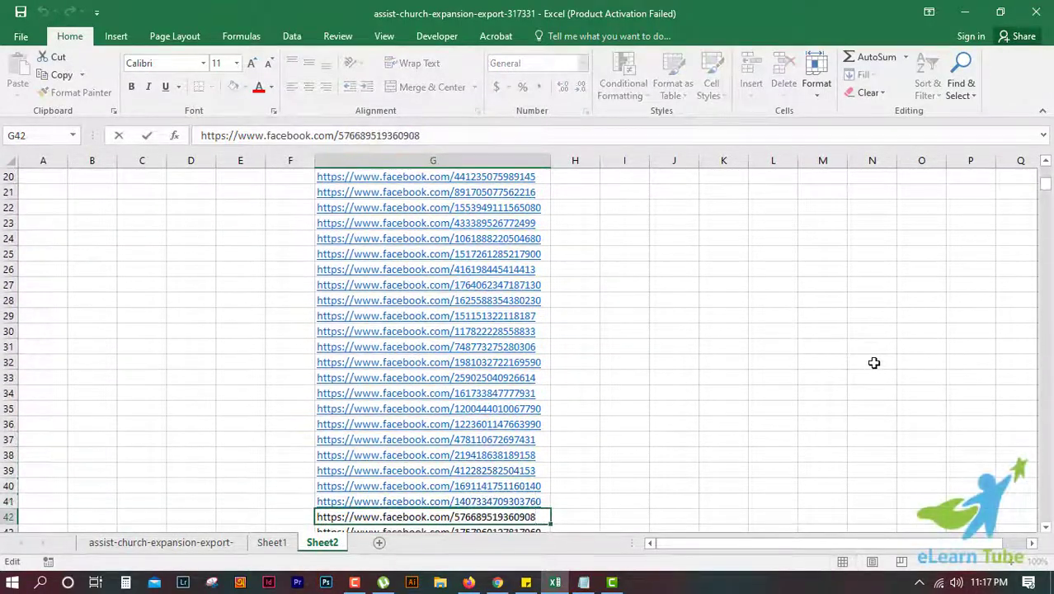
{"action": "key", "text": "Return"}
{"action": "key", "text": "F2"}
{"action": "key", "text": "Return"}
{"action": "key", "text": "F2"}
{"action": "key", "text": "Return"}
{"action": "key", "text": "F2"}
{"action": "key", "text": "Return"}
{"action": "key", "text": "F2"}
{"action": "key", "text": "Return"}
{"action": "key", "text": "F2"}
{"action": "key", "text": "Return"}
{"action": "key", "text": "F2"}
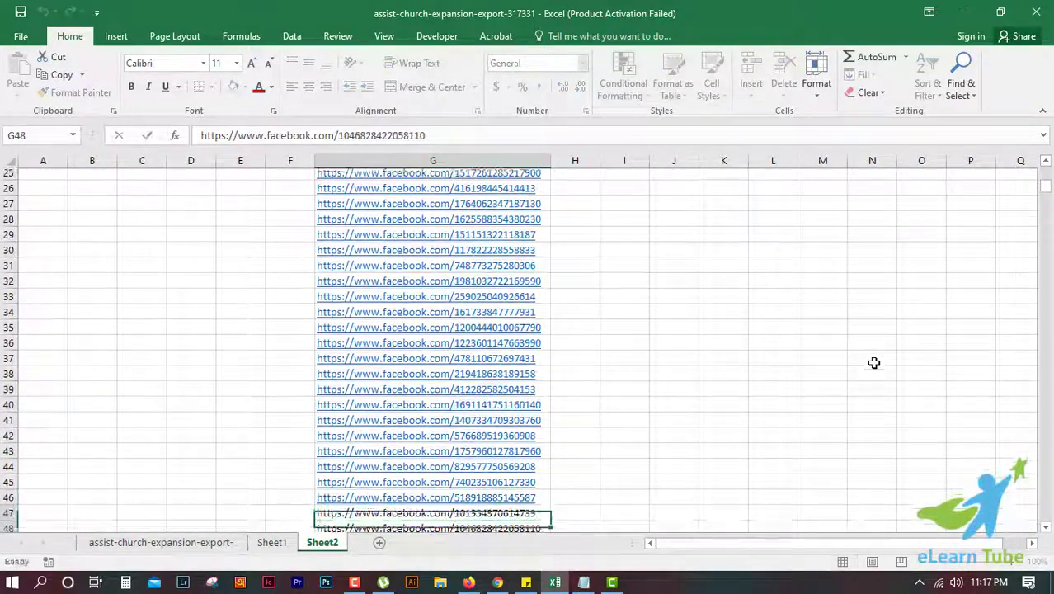
{"action": "key", "text": "Return"}
{"action": "key", "text": "F2"}
{"action": "key", "text": "Return"}
{"action": "key", "text": "F2"}
{"action": "key", "text": "Return"}
{"action": "key", "text": "F2"}
{"action": "key", "text": "Return"}
{"action": "key", "text": "F2"}
{"action": "key", "text": "Return"}
{"action": "key", "text": "F2"}
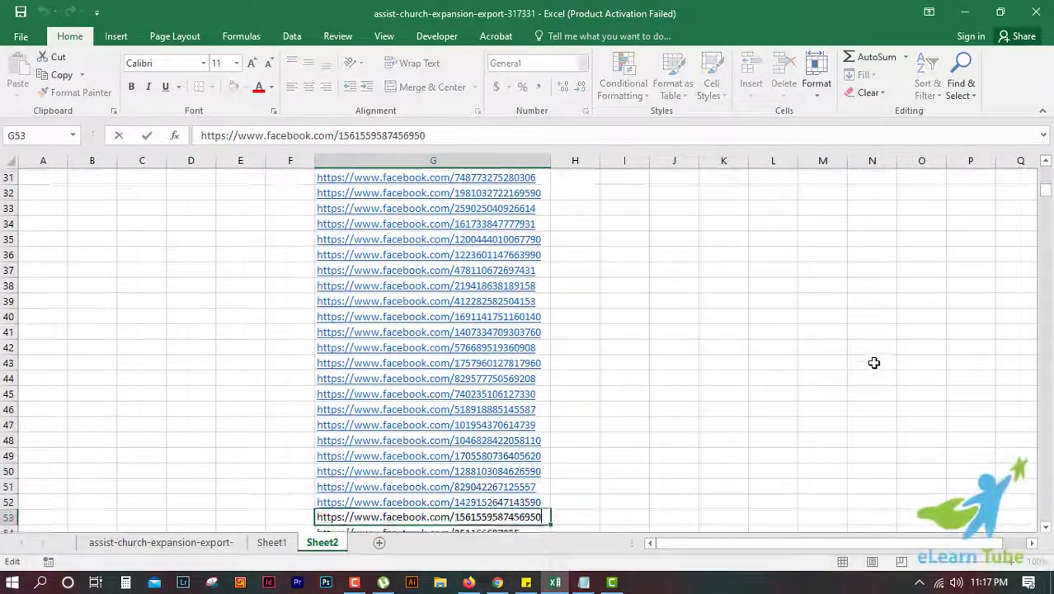
{"action": "key", "text": "Return"}
{"action": "key", "text": "F2"}
{"action": "key", "text": "Return"}
{"action": "key", "text": "F2"}
{"action": "key", "text": "Return"}
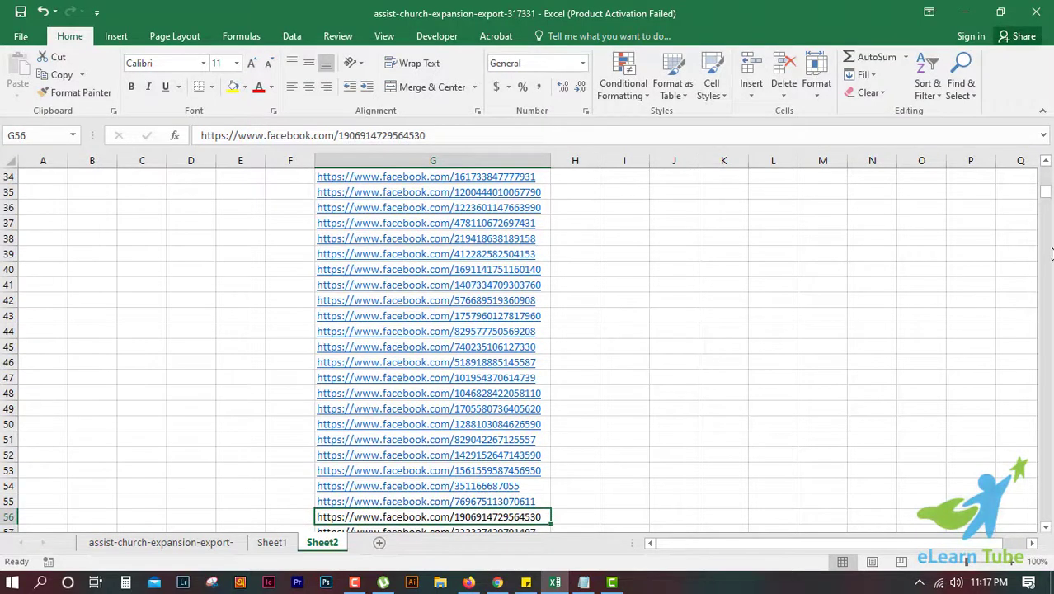
Step: Return to the top of the link list in column G and select cell G1
{"action": "left_click_drag", "start_coordinate": [1045, 196], "coordinate": [1045, 130]}
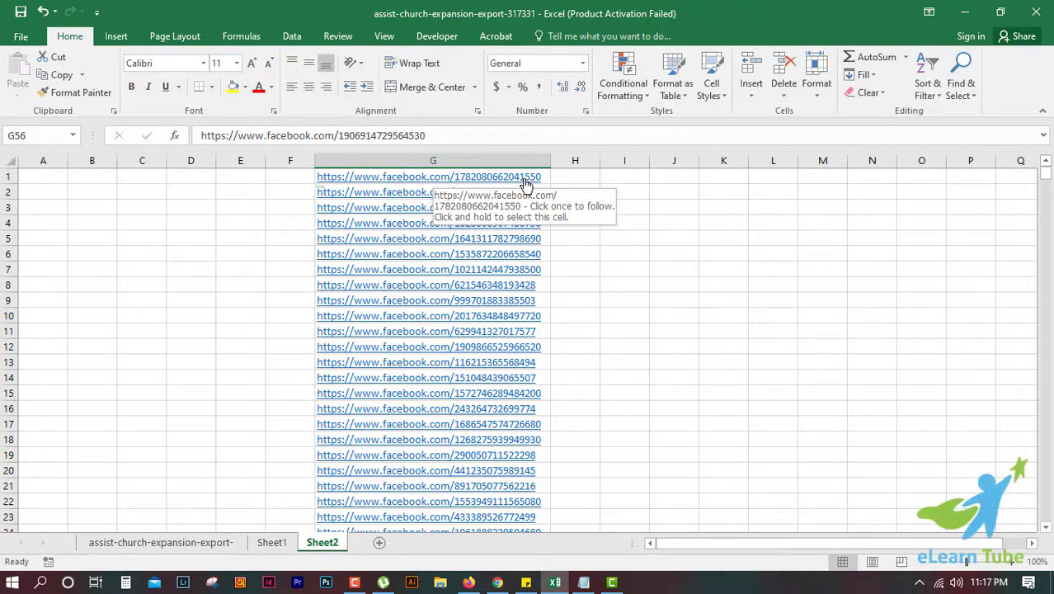
{"action": "left_click", "coordinate": [628, 271]}
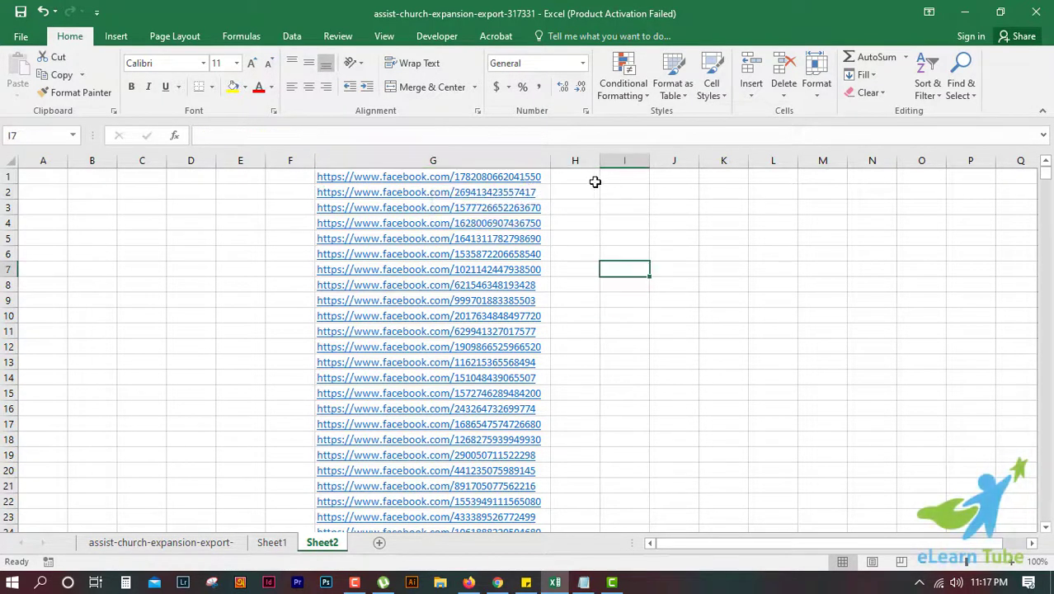
{"action": "left_click", "coordinate": [595, 181]}
{"action": "key", "text": "Left"}
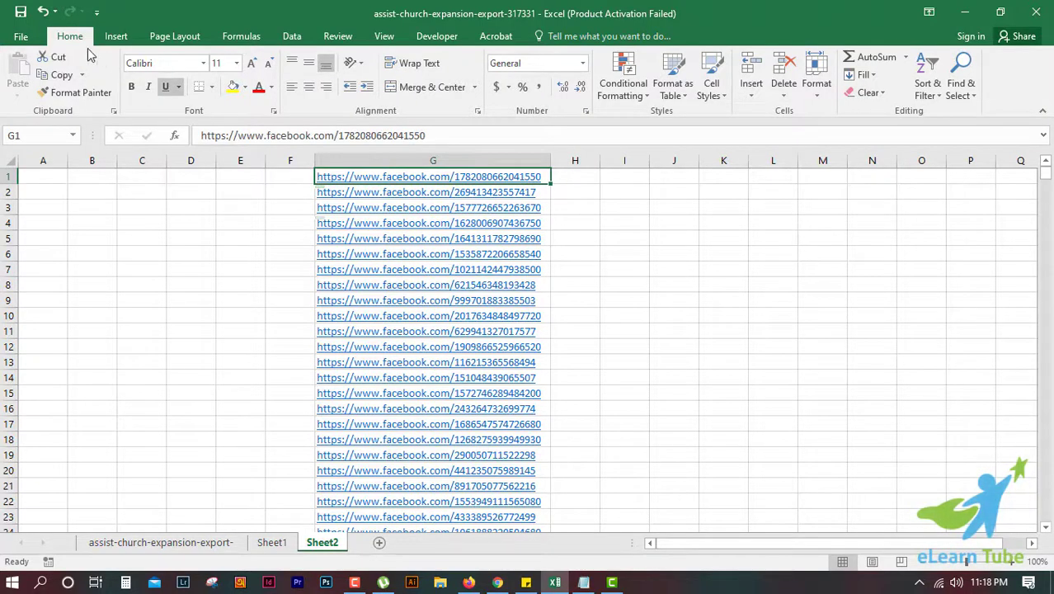
Step: Save the entire workbook to the Desktop as a Web Page named assist-church-expansion-export-317331, keeping that format despite possible feature loss
{"action": "left_click", "coordinate": [21, 37]}
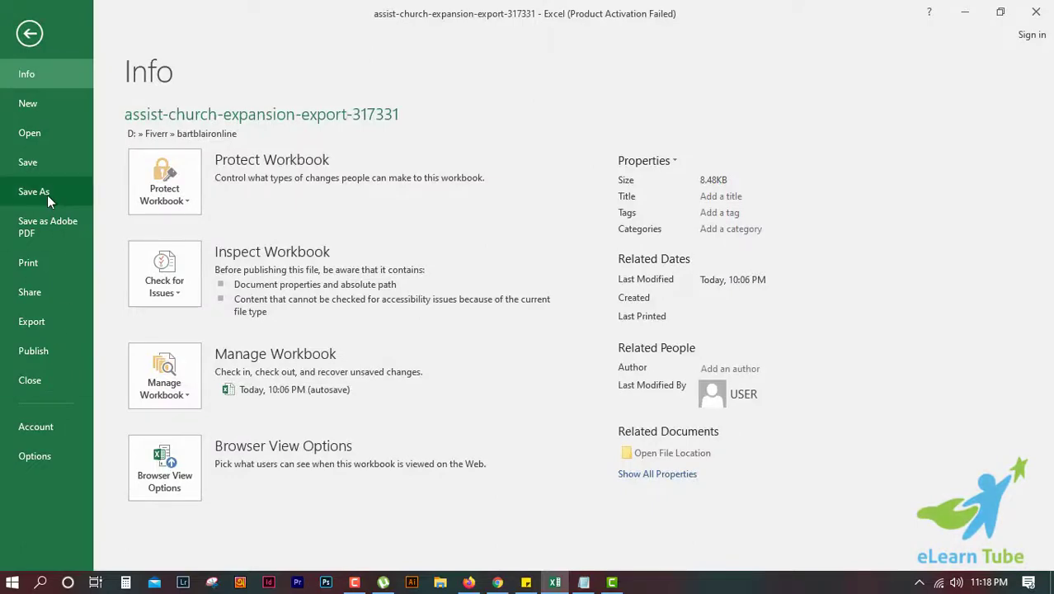
{"action": "left_click", "coordinate": [47, 195]}
{"action": "left_click", "coordinate": [170, 260]}
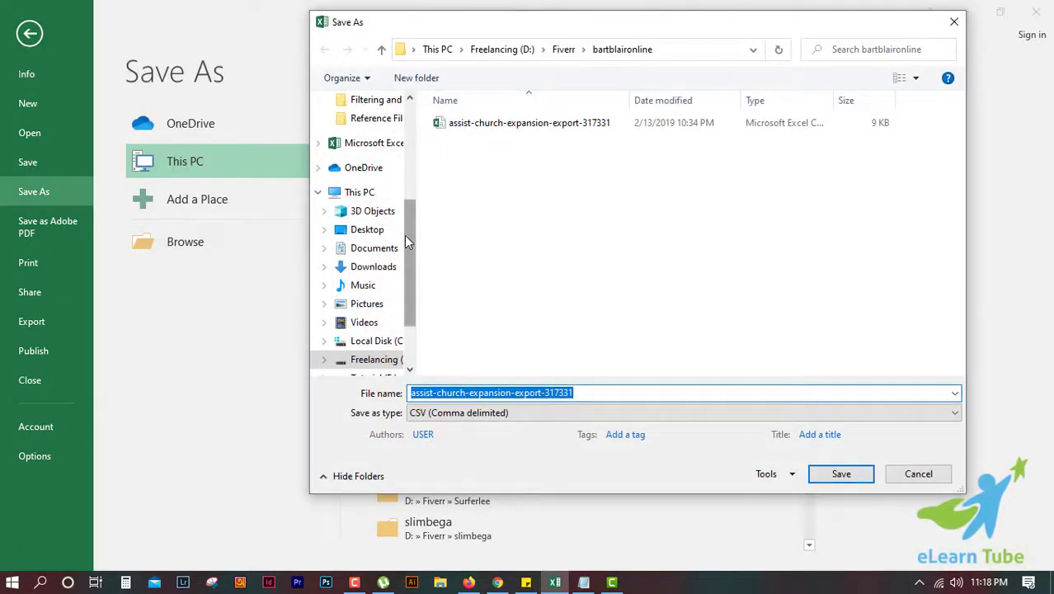
{"action": "left_click_drag", "start_coordinate": [404, 235], "coordinate": [405, 132]}
{"action": "left_click", "coordinate": [371, 134]}
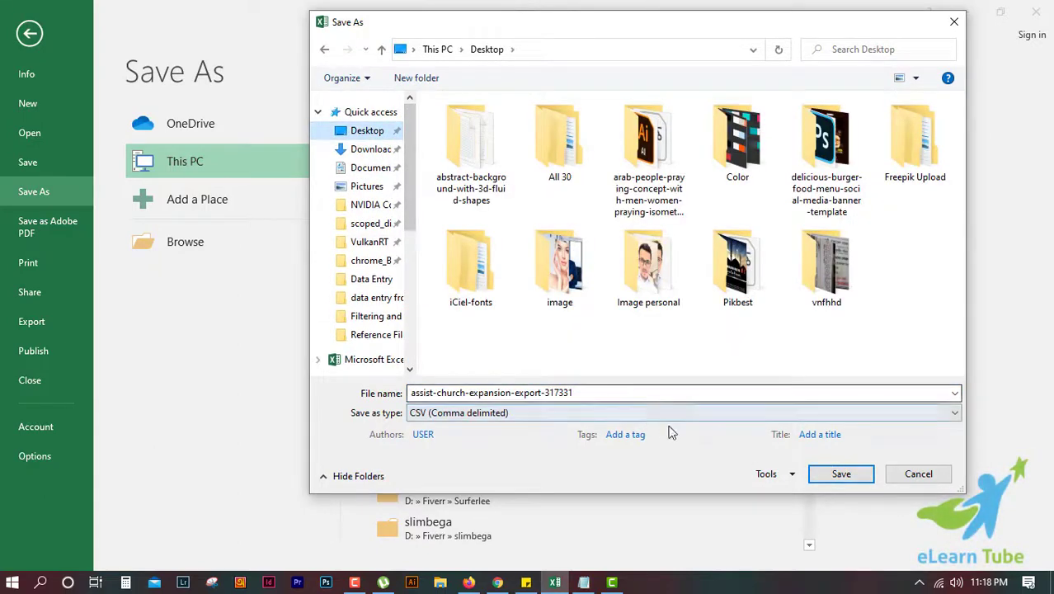
{"action": "left_click", "coordinate": [554, 417]}
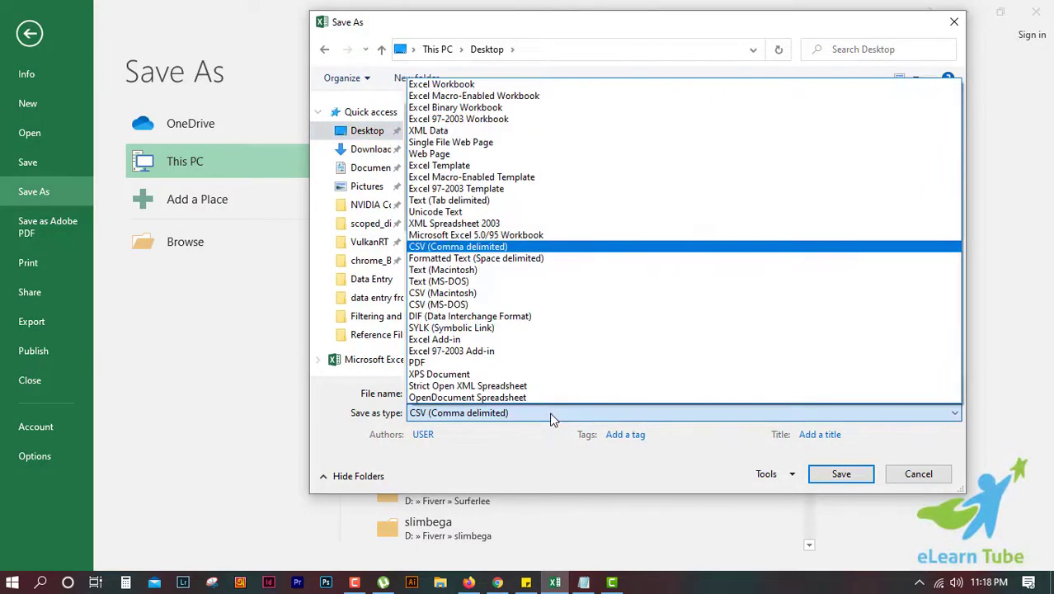
{"action": "left_click", "coordinate": [466, 155]}
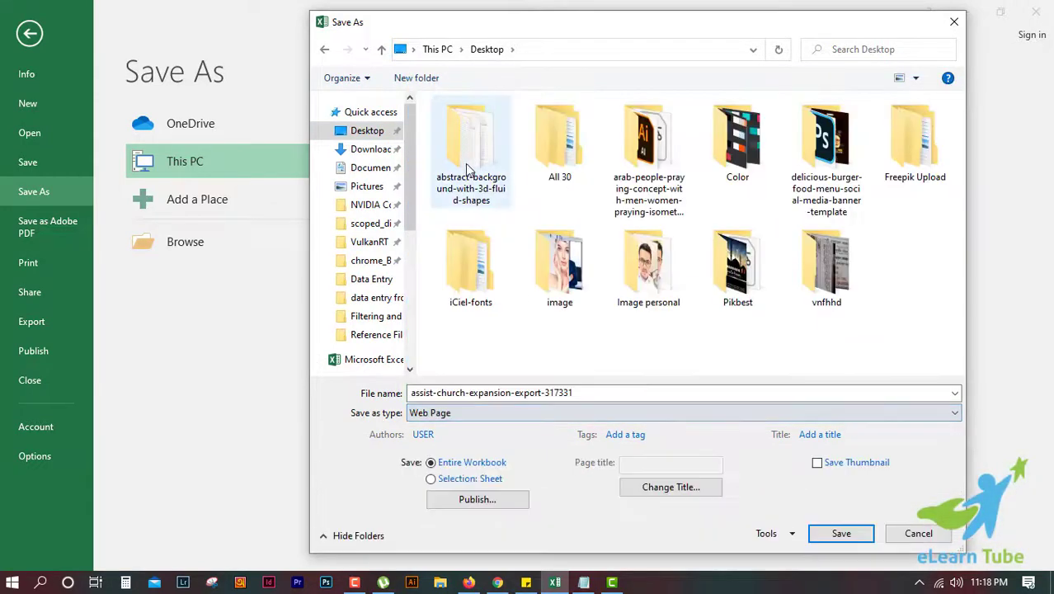
{"action": "left_click", "coordinate": [841, 534]}
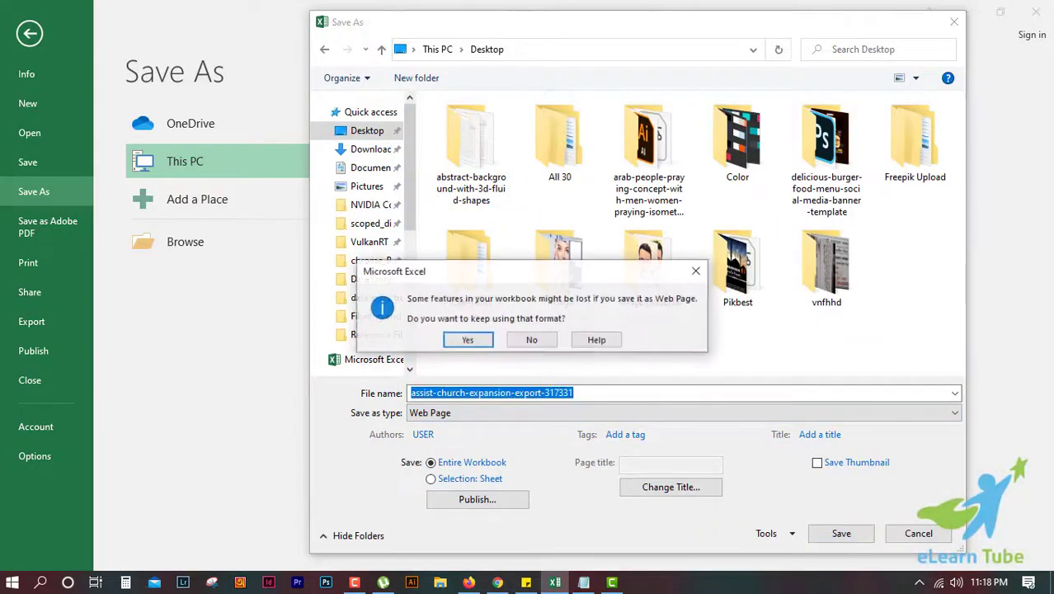
{"action": "left_click", "coordinate": [468, 341]}
{"action": "left_click", "coordinate": [639, 282]}
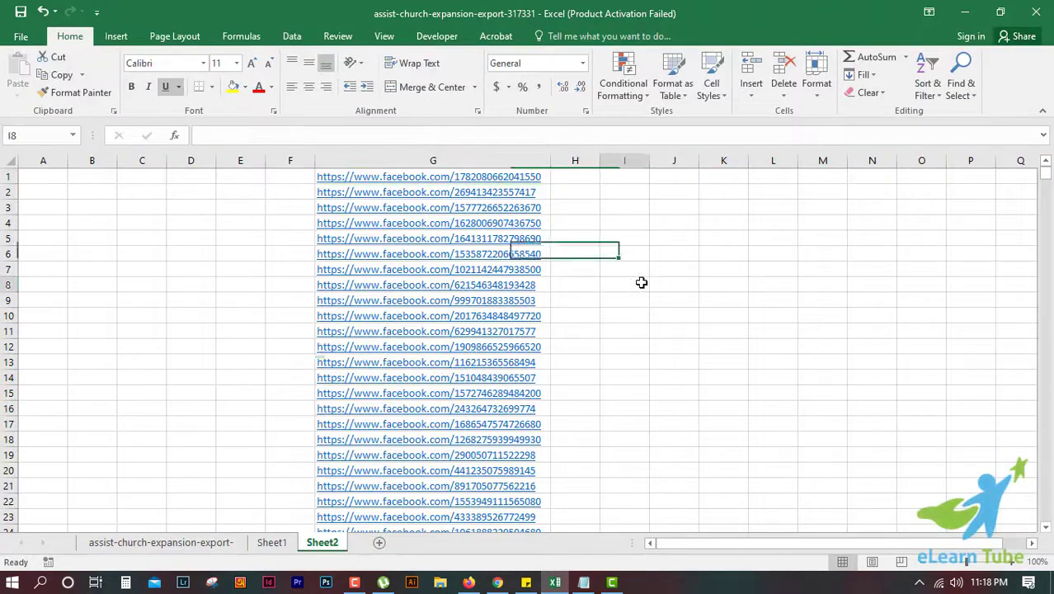
Step: Go to the desktop, open the saved assist-church-expansion-export-317331 web page in Chrome and look through its links
{"action": "left_click", "coordinate": [971, 10]}
{"action": "left_click", "coordinate": [970, 10]}
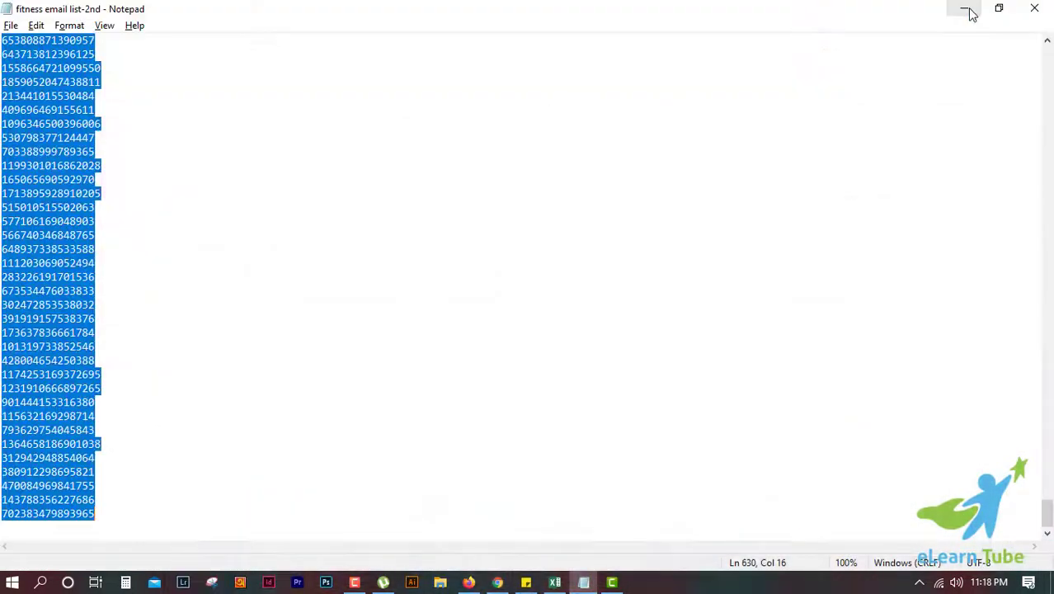
{"action": "left_click", "coordinate": [1053, 583]}
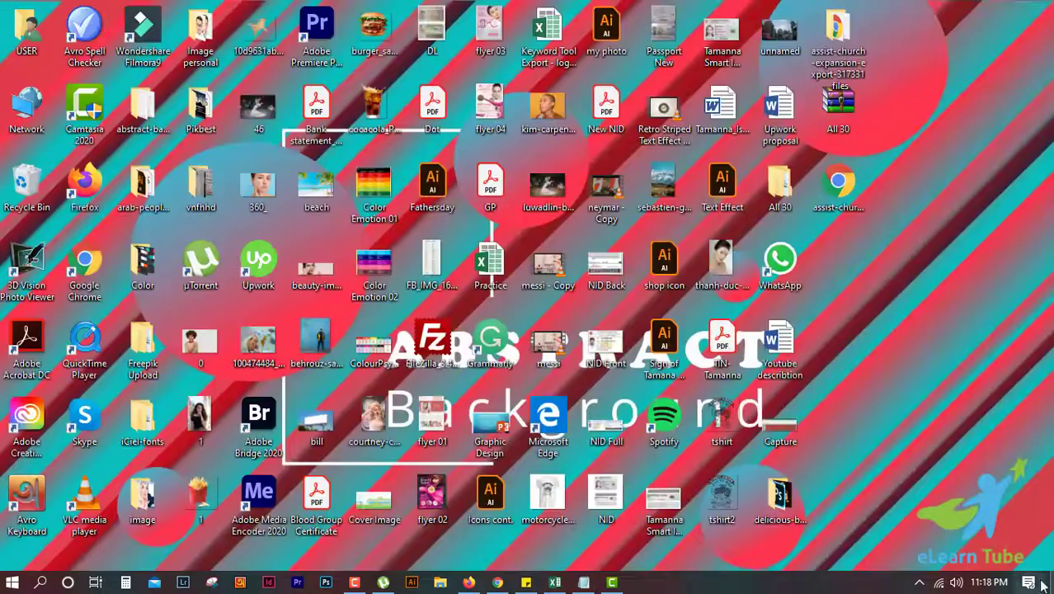
{"action": "double_click", "coordinate": [842, 198]}
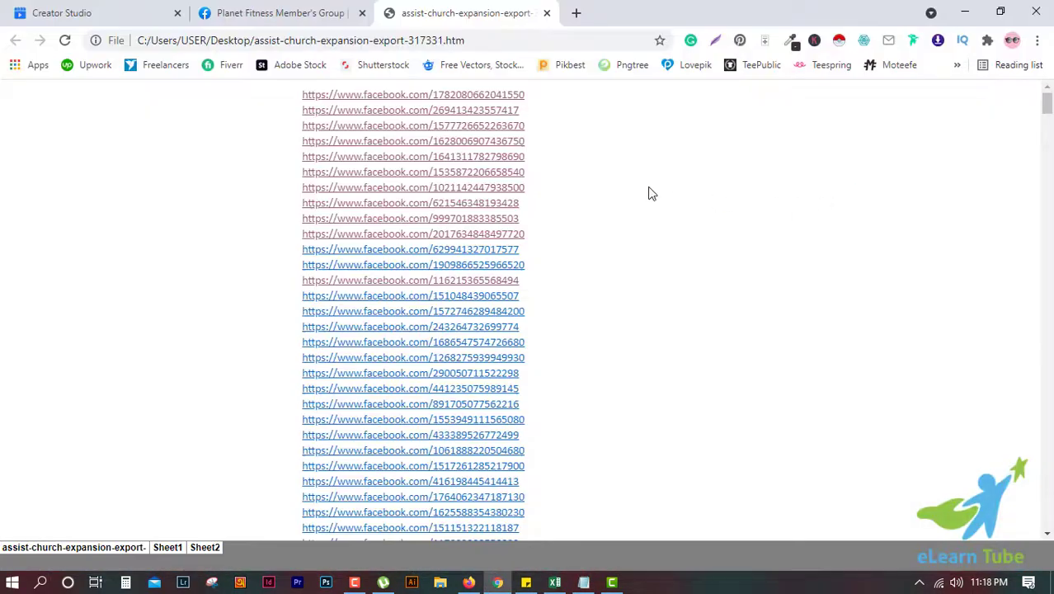
{"action": "scroll", "coordinate": [629, 335], "scroll_direction": "down", "scroll_amount": 10}
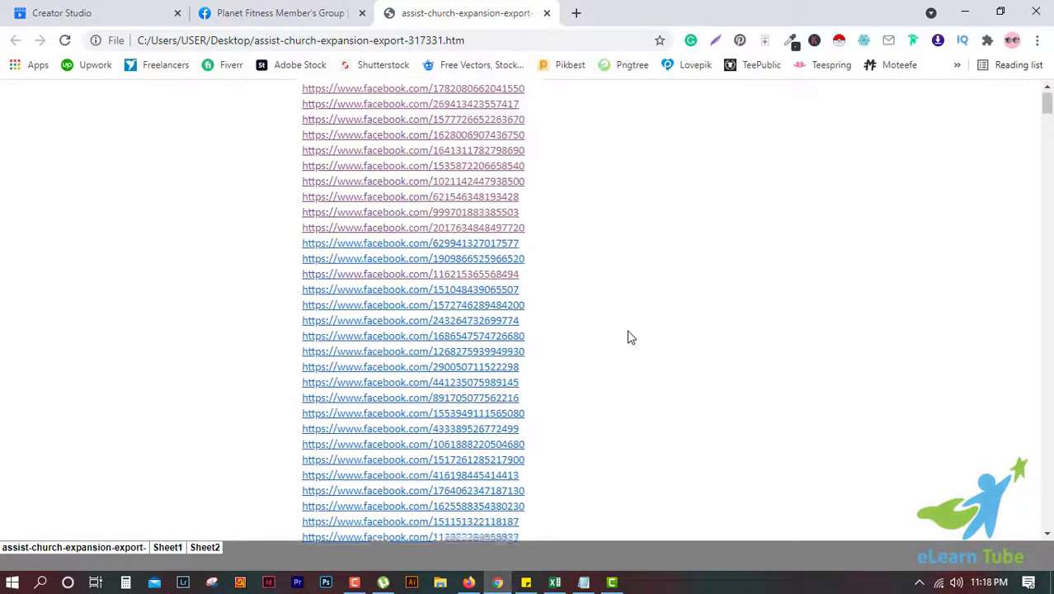
{"action": "scroll", "coordinate": [648, 346], "scroll_direction": "up", "scroll_amount": 6}
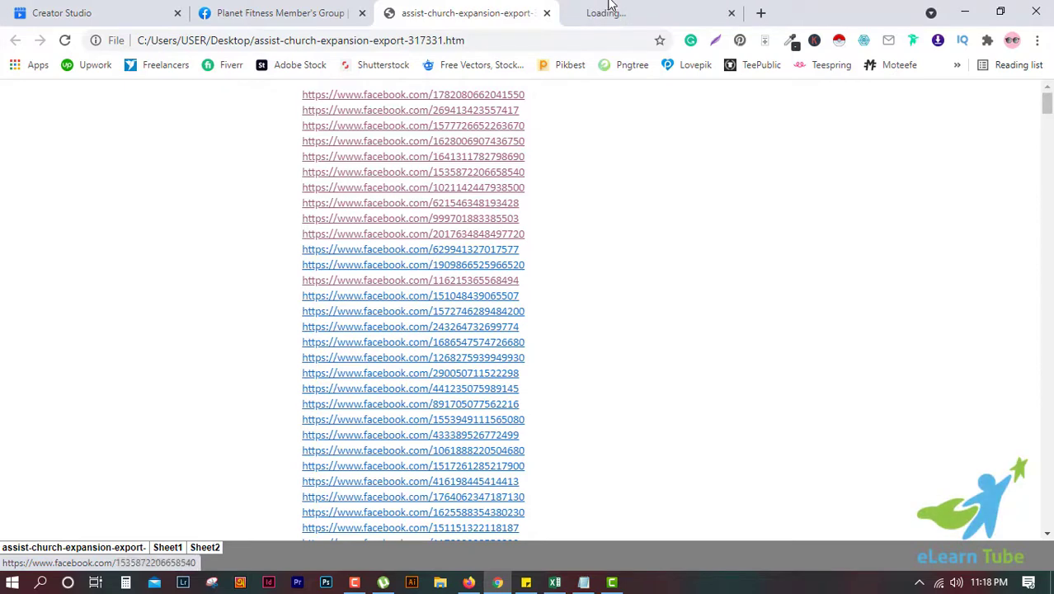
Step: Test the eleventh and twelfth Facebook links by viewing each in its own tab, closing each tab after checking the page
{"action": "left_click", "coordinate": [627, 12]}
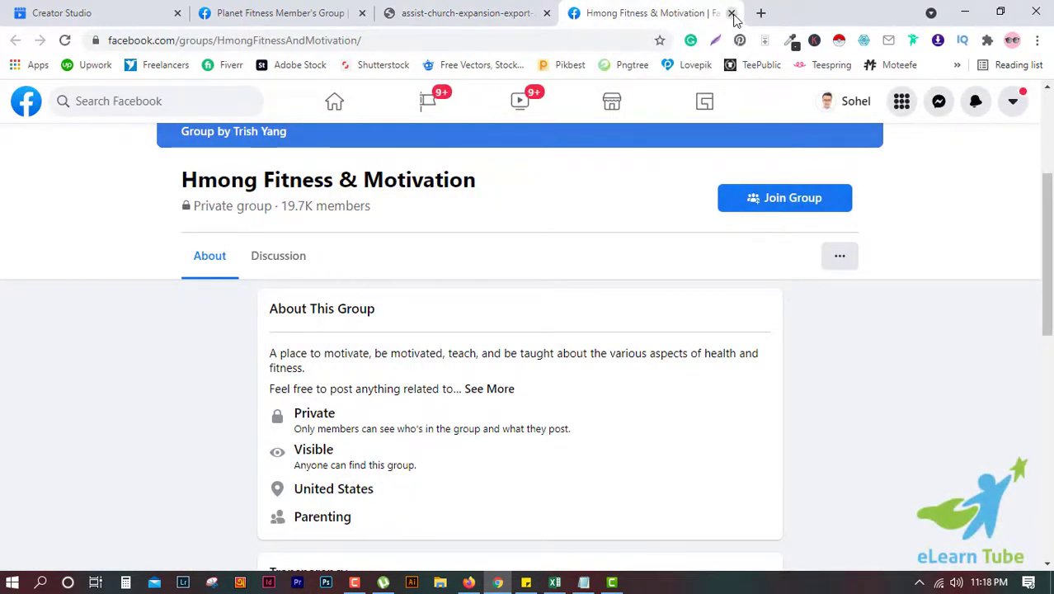
{"action": "left_click", "coordinate": [732, 13]}
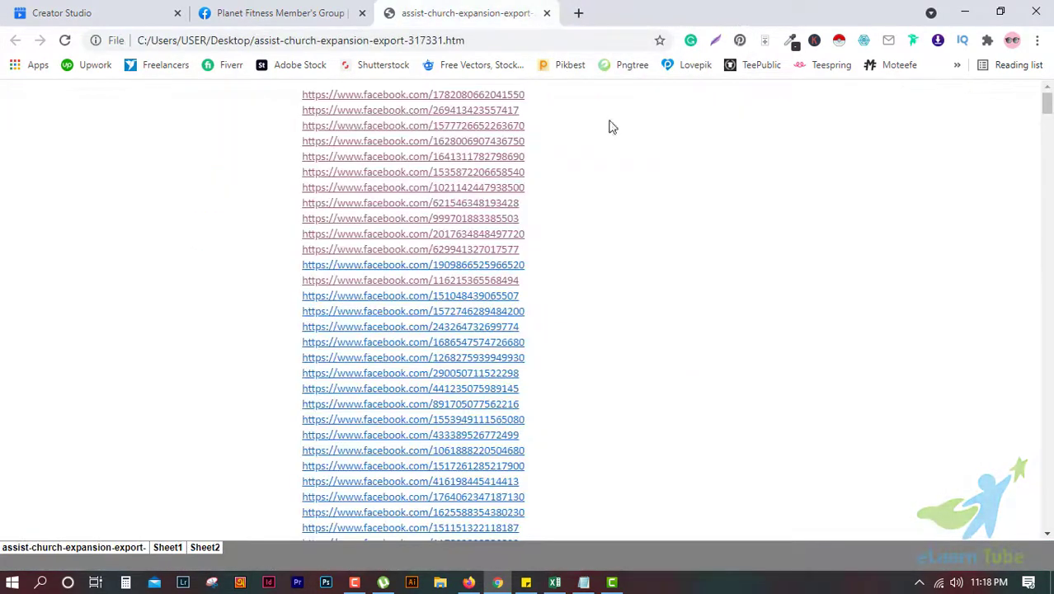
{"action": "left_click", "coordinate": [509, 273]}
{"action": "left_click", "coordinate": [600, 8]}
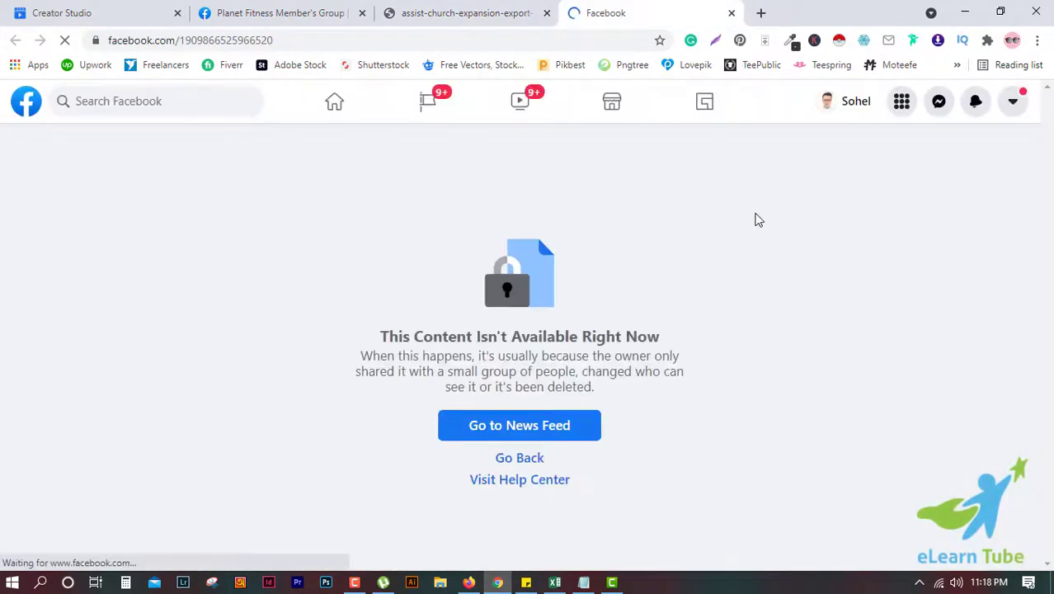
{"action": "left_click", "coordinate": [731, 13]}
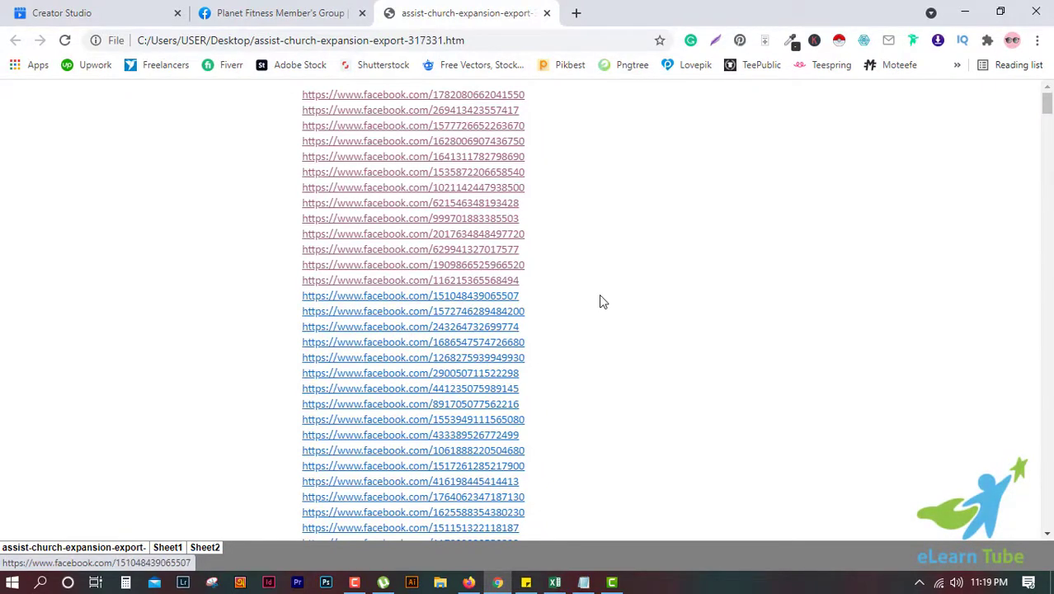
Step: Open the fourteenth, fifteenth and sixteenth Facebook links of the list in separate background tabs
{"action": "scroll", "coordinate": [599, 302], "scroll_direction": "down", "scroll_amount": 2}
{"action": "scroll", "coordinate": [599, 302], "scroll_direction": "up", "scroll_amount": 2}
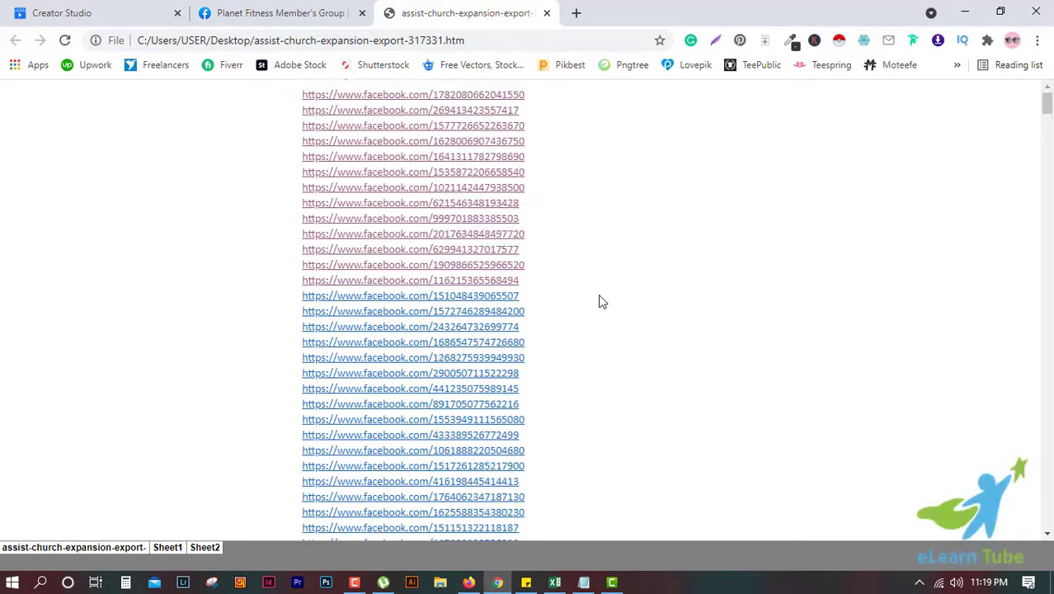
{"action": "middle_click", "coordinate": [493, 297]}
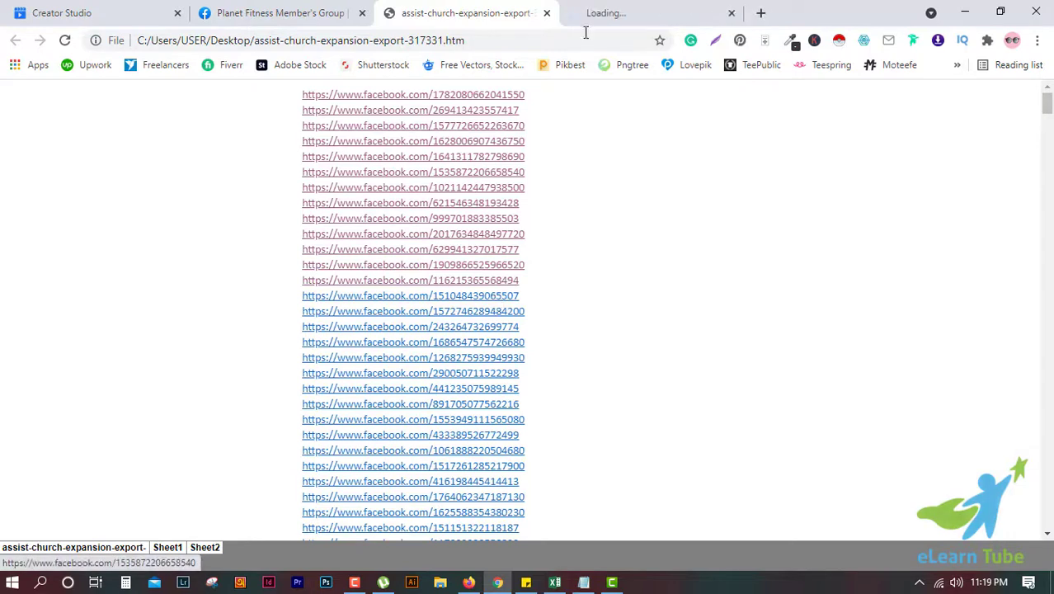
{"action": "middle_click", "coordinate": [515, 313]}
{"action": "middle_click", "coordinate": [514, 328]}
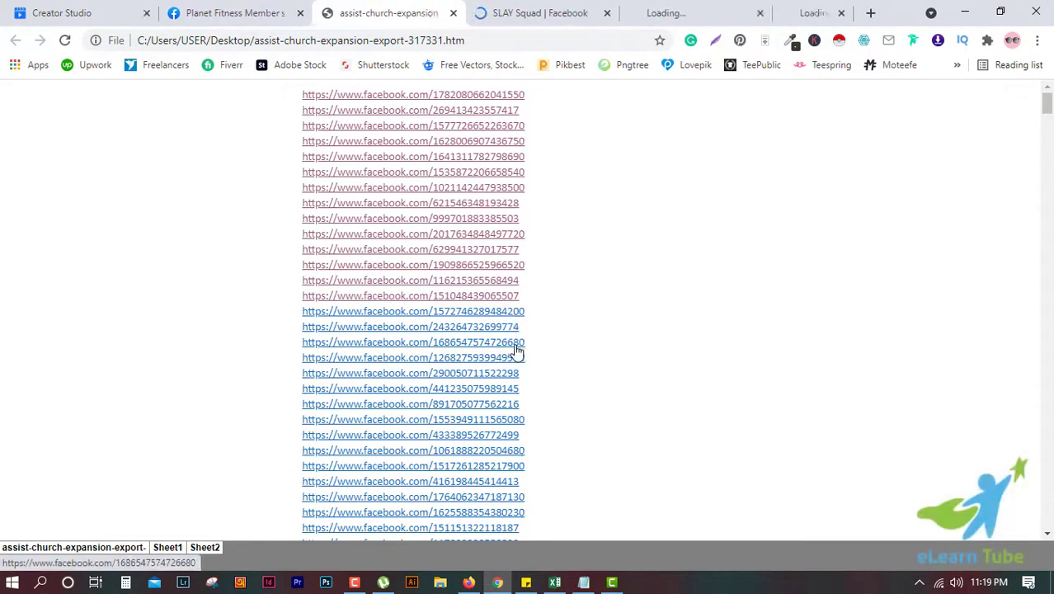
Step: Open the seventeenth to twenty-first Facebook links of the list in separate background tabs
{"action": "middle_click", "coordinate": [515, 344]}
{"action": "middle_click", "coordinate": [515, 358]}
{"action": "middle_click", "coordinate": [515, 374]}
{"action": "middle_click", "coordinate": [513, 390]}
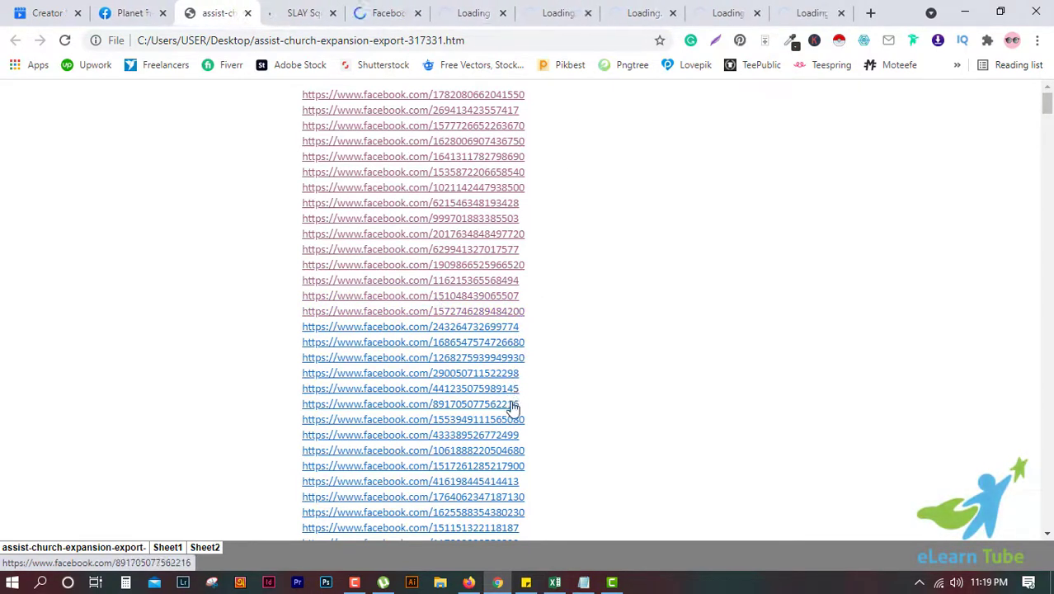
{"action": "middle_click", "coordinate": [513, 405]}
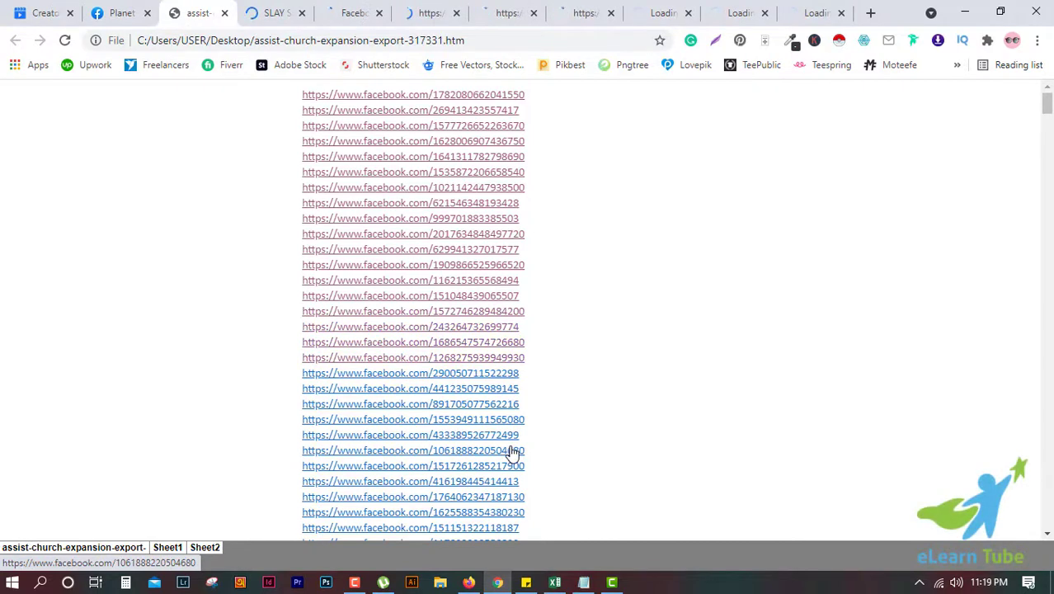
Step: Check the pages of the fifteenth to eighteenth links one after another, closing each of their tabs after viewing
{"action": "key", "text": "ctrl+Tab"}
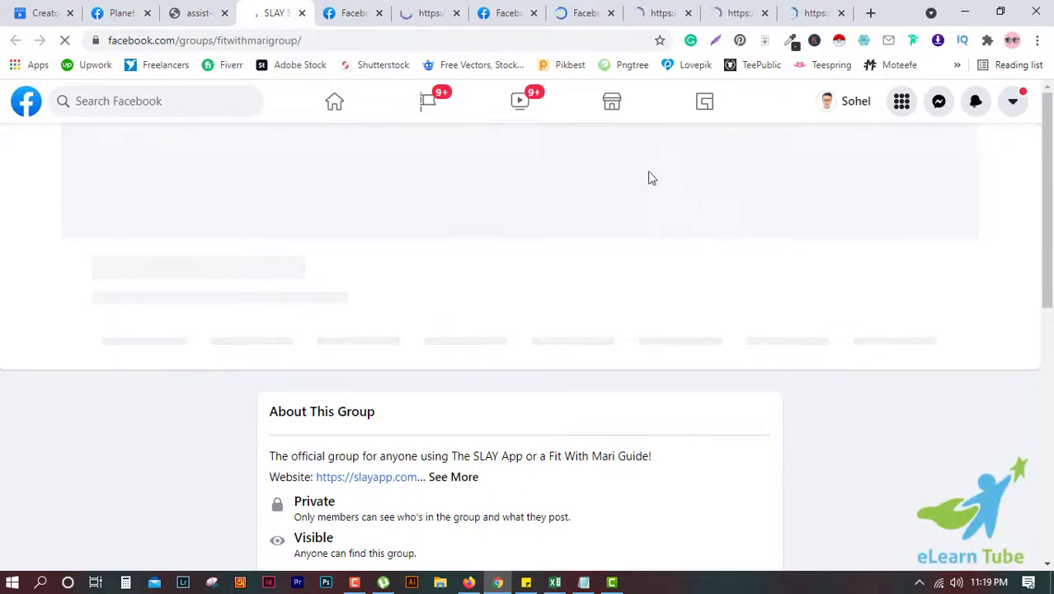
{"action": "left_click", "coordinate": [353, 15]}
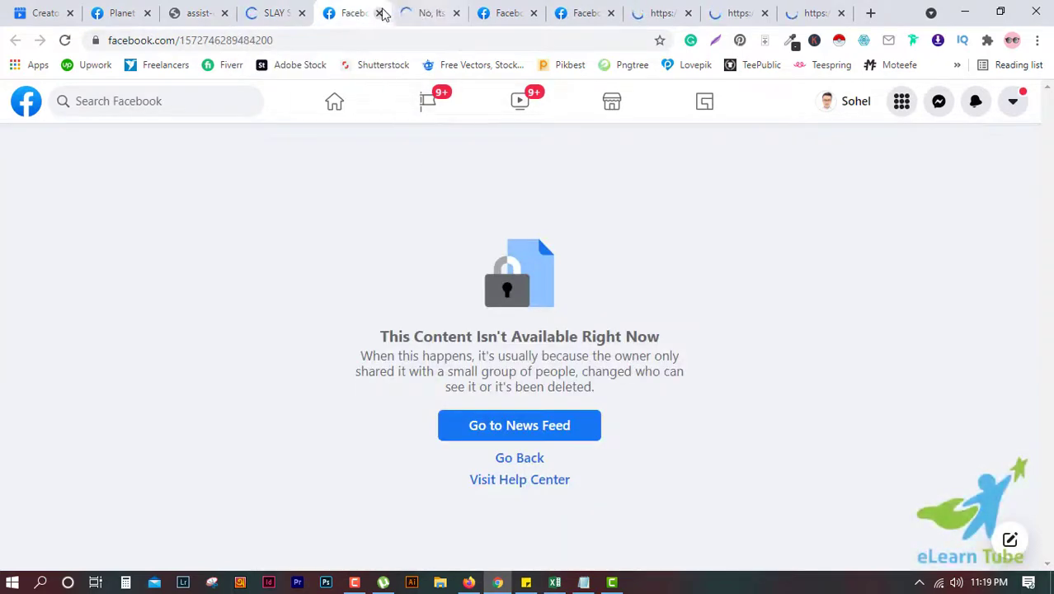
{"action": "left_click", "coordinate": [380, 13]}
{"action": "scroll", "coordinate": [790, 229], "scroll_direction": "down", "scroll_amount": 3}
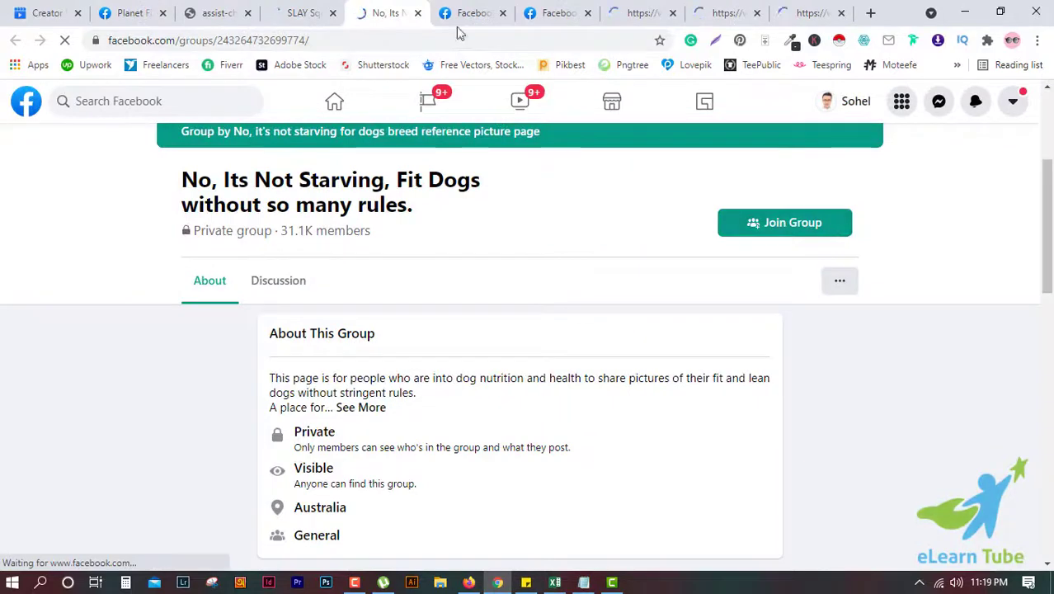
{"action": "left_click", "coordinate": [418, 13]}
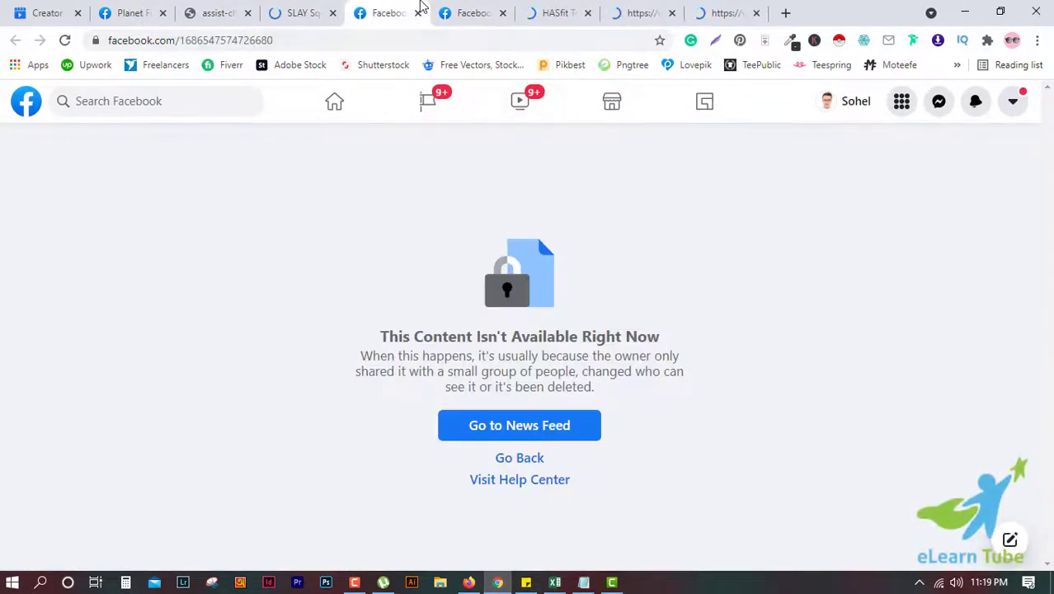
{"action": "left_click", "coordinate": [419, 14]}
{"action": "left_click", "coordinate": [418, 13]}
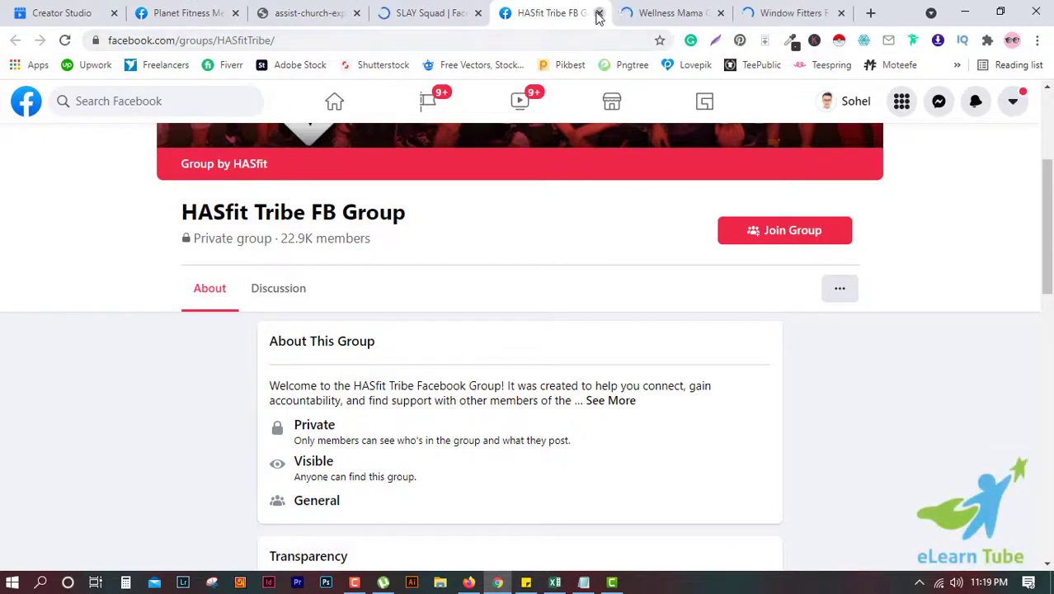
Step: Close the HASfit Tribe, Wellness Mama, Window Fitters and SLAY Squad group tabs and return to the link list
{"action": "left_click", "coordinate": [599, 14]}
{"action": "left_click", "coordinate": [599, 14]}
{"action": "left_click", "coordinate": [599, 13]}
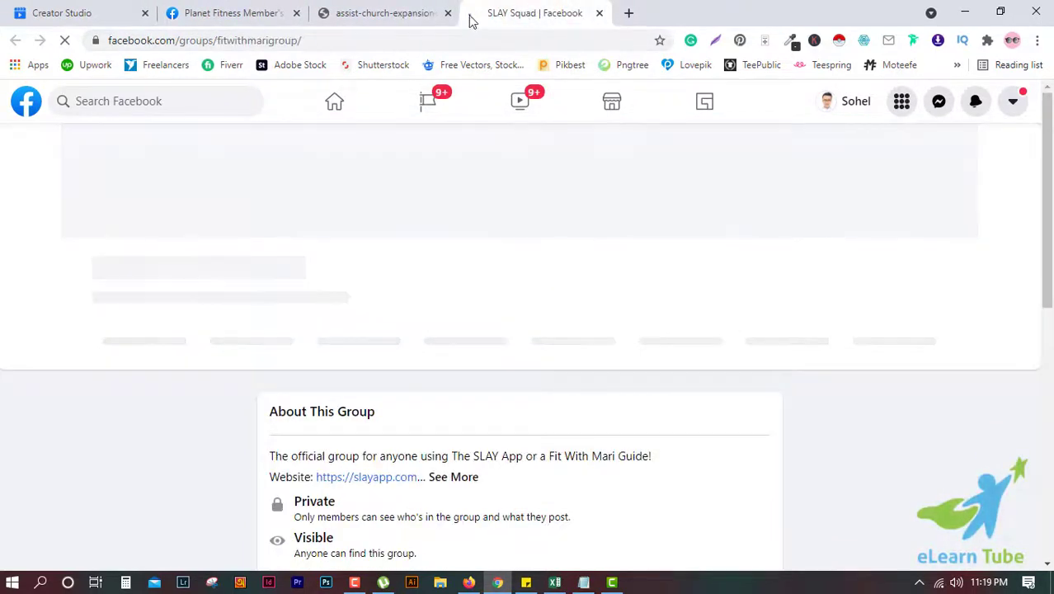
{"action": "left_click", "coordinate": [599, 13]}
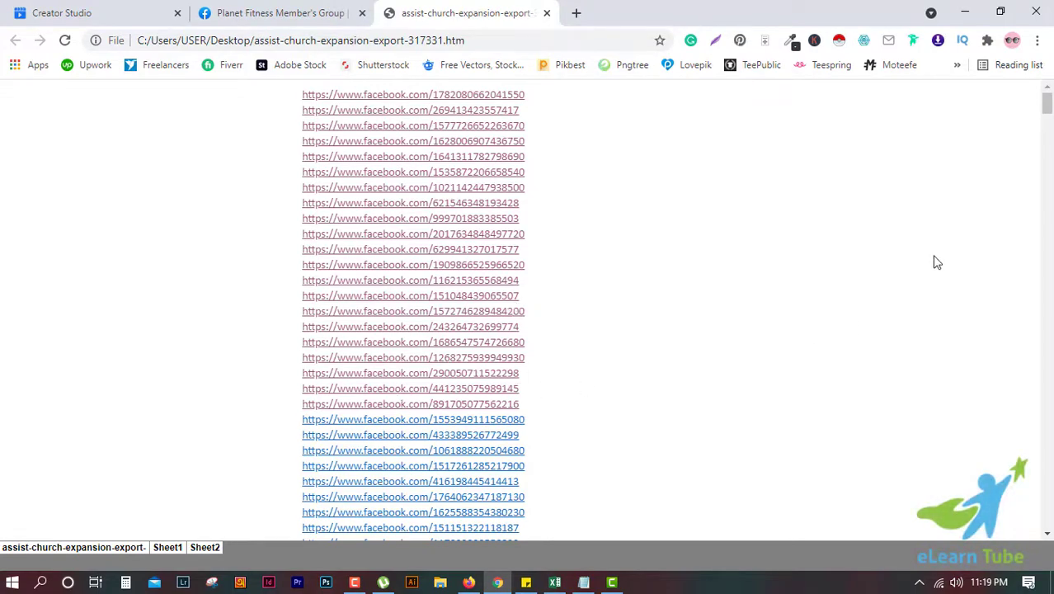
Step: Look through the link list and open the twenty-second to twenty-sixth Facebook links in separate background tabs
{"action": "scroll", "coordinate": [562, 381], "scroll_direction": "down", "scroll_amount": 10}
{"action": "scroll", "coordinate": [561, 379], "scroll_direction": "up", "scroll_amount": 10}
{"action": "scroll", "coordinate": [561, 381], "scroll_direction": "down", "scroll_amount": 15}
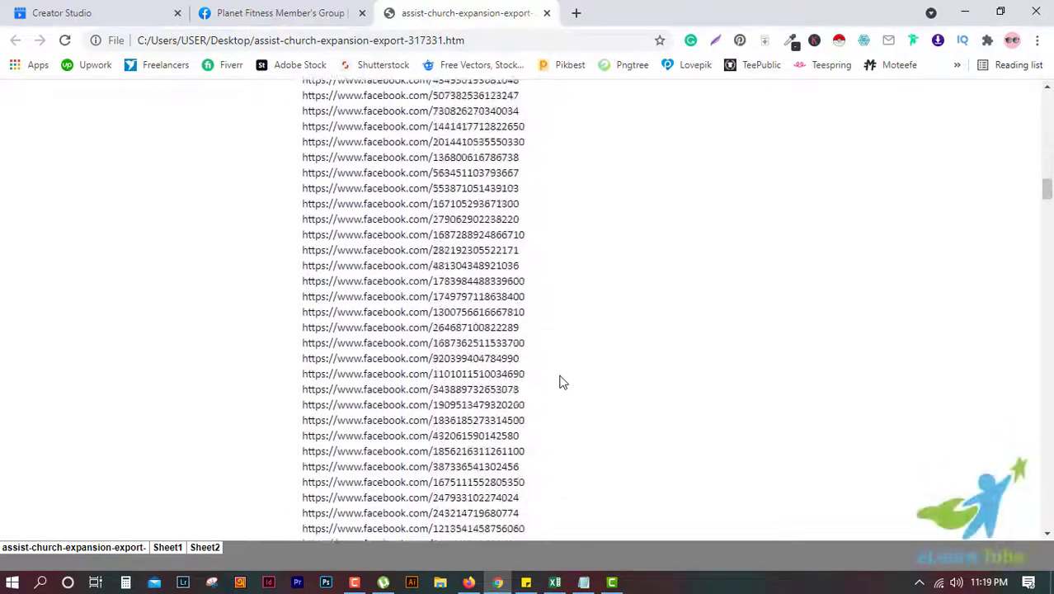
{"action": "scroll", "coordinate": [561, 381], "scroll_direction": "up", "scroll_amount": 15}
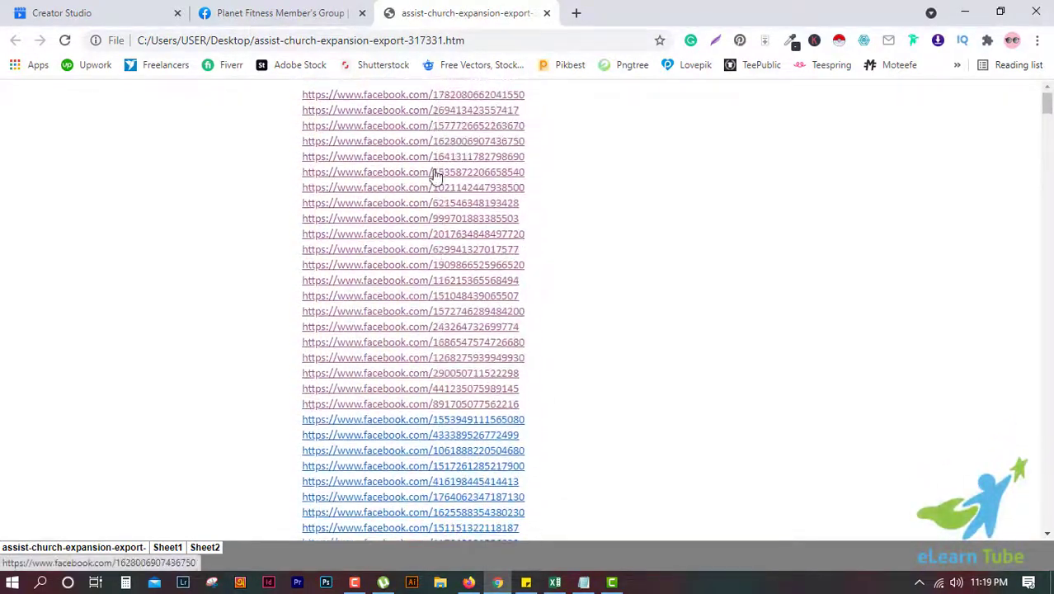
{"action": "left_click", "coordinate": [498, 420], "text": "ctrl"}
{"action": "left_click", "coordinate": [498, 435], "text": "ctrl"}
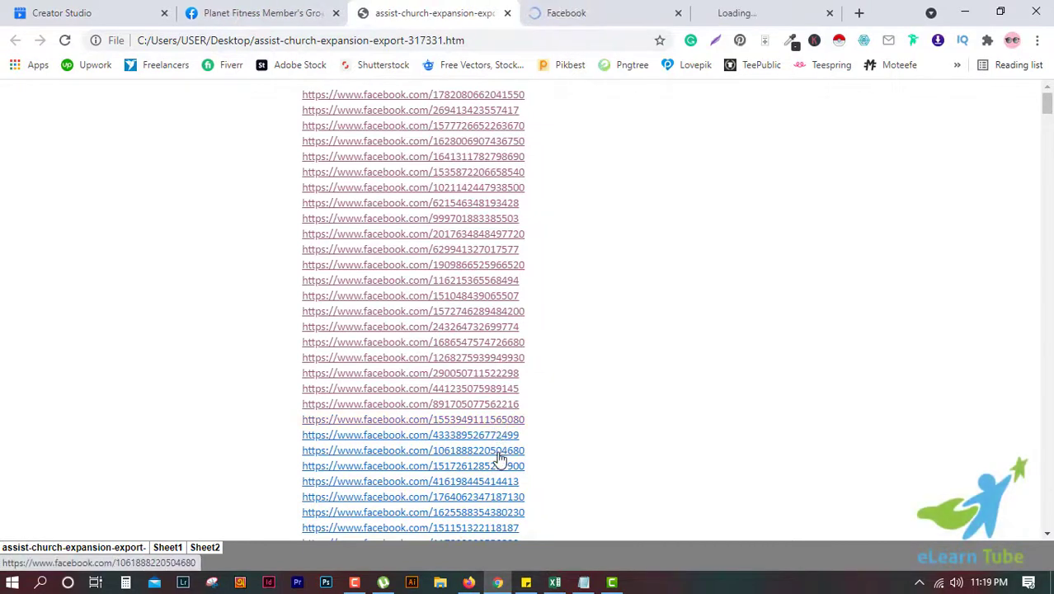
{"action": "left_click", "coordinate": [499, 452], "text": "ctrl"}
{"action": "left_click", "coordinate": [500, 466], "text": "ctrl"}
{"action": "left_click", "coordinate": [502, 481], "text": "ctrl"}
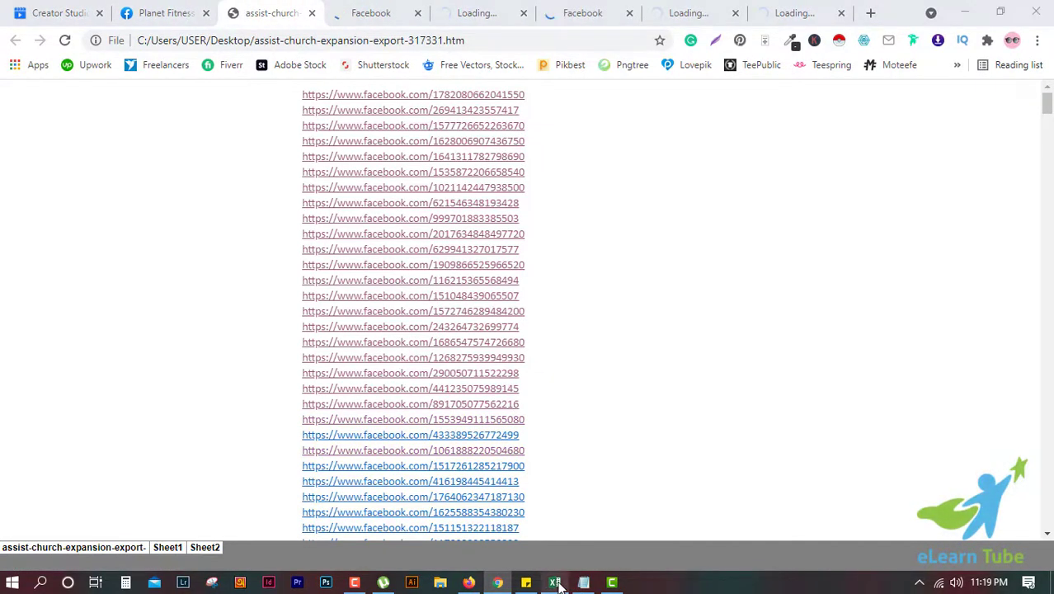
Step: Switch to Excel to view the hyperlink column on Sheet2, and return to the link list in Chrome
{"action": "left_click", "coordinate": [556, 584]}
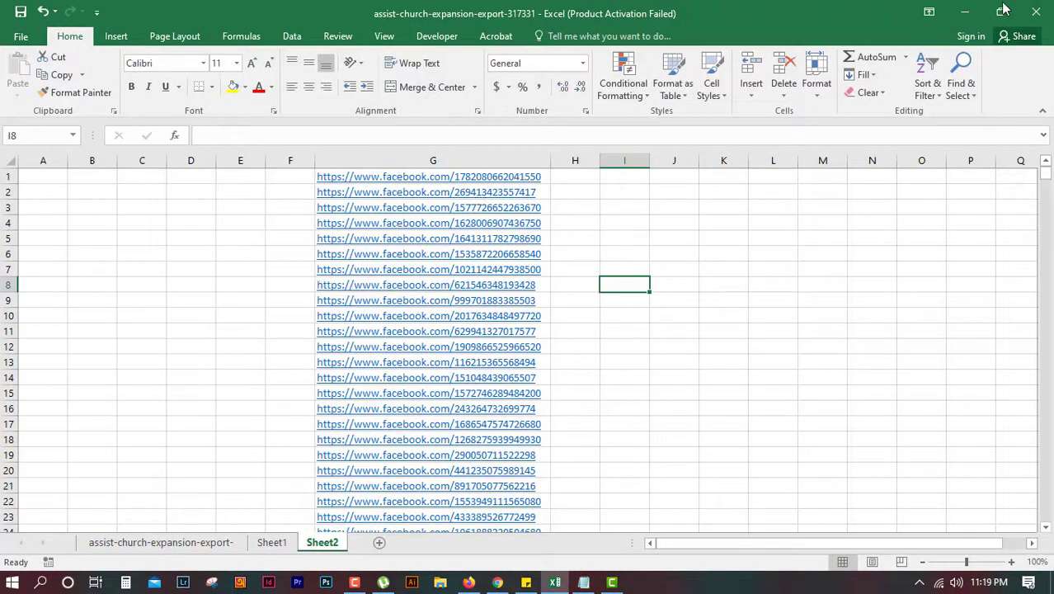
{"action": "left_click", "coordinate": [1002, 10]}
{"action": "left_click", "coordinate": [876, 31]}
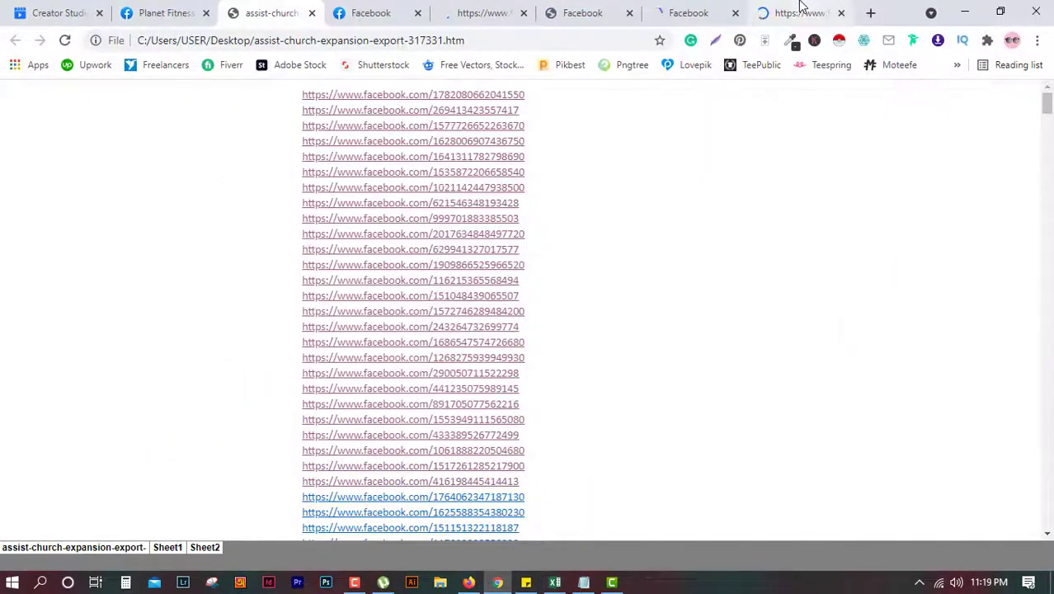
Step: Check the Facebook pages opened from the twenty-second to twenty-sixth links and close all their tabs
{"action": "left_click", "coordinate": [798, 10]}
{"action": "left_click", "coordinate": [701, 10]}
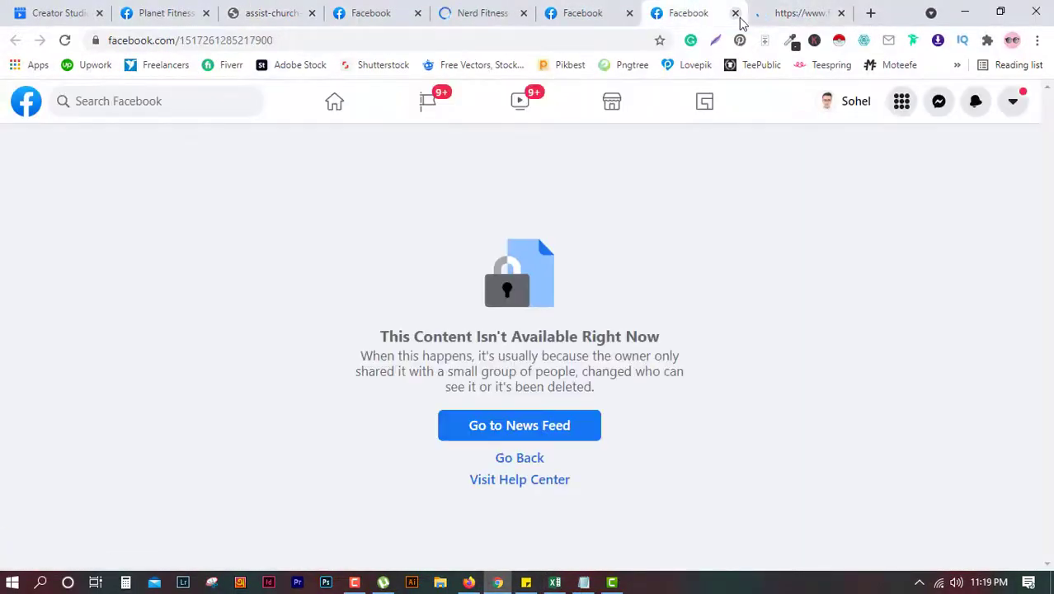
{"action": "left_click", "coordinate": [735, 14]}
{"action": "left_click", "coordinate": [735, 14]}
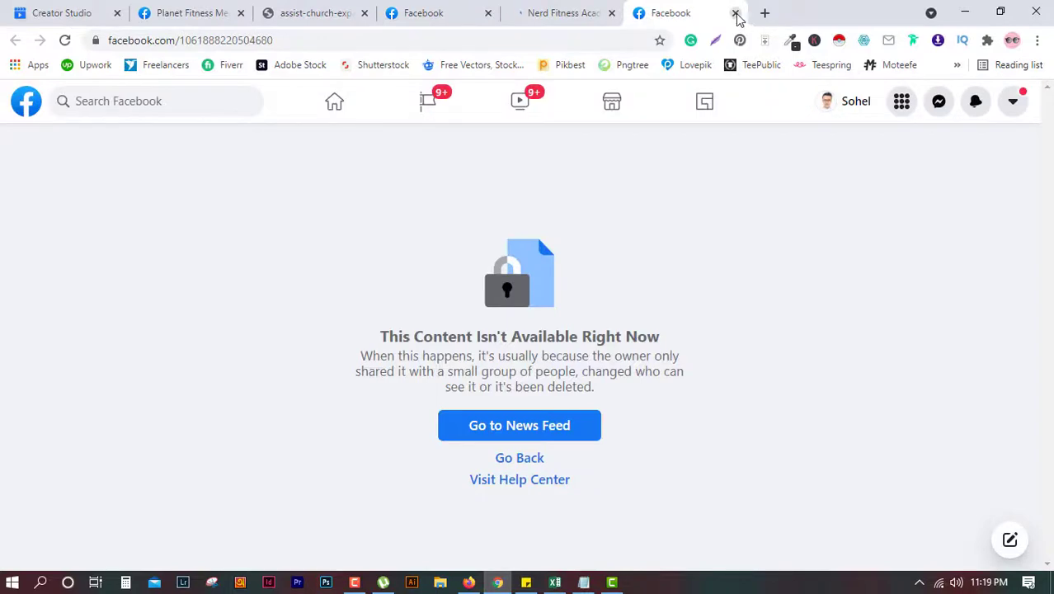
{"action": "left_click", "coordinate": [735, 14]}
{"action": "left_click", "coordinate": [735, 14]}
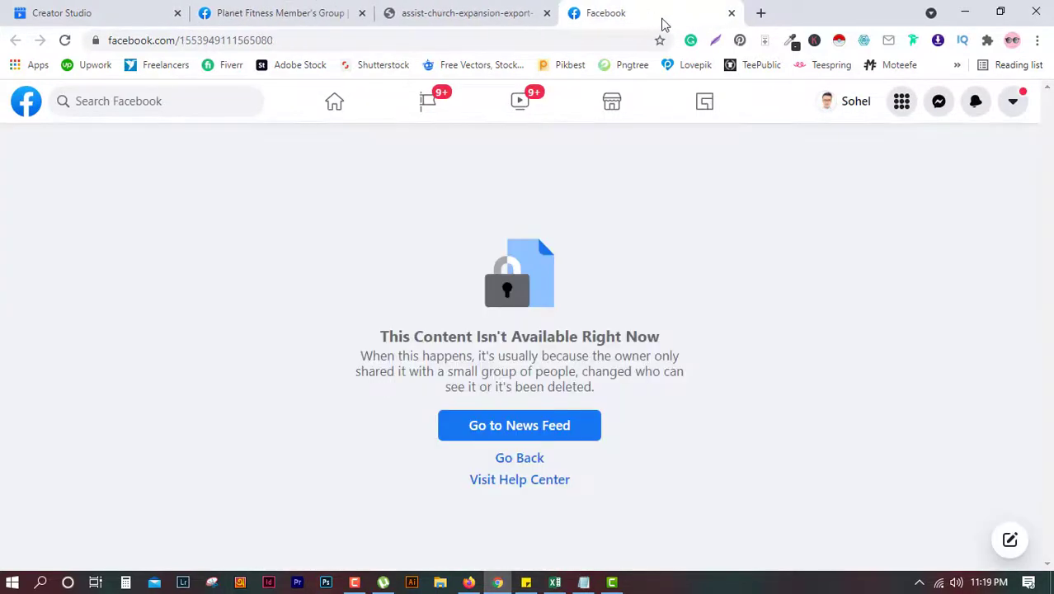
{"action": "left_click", "coordinate": [731, 14]}
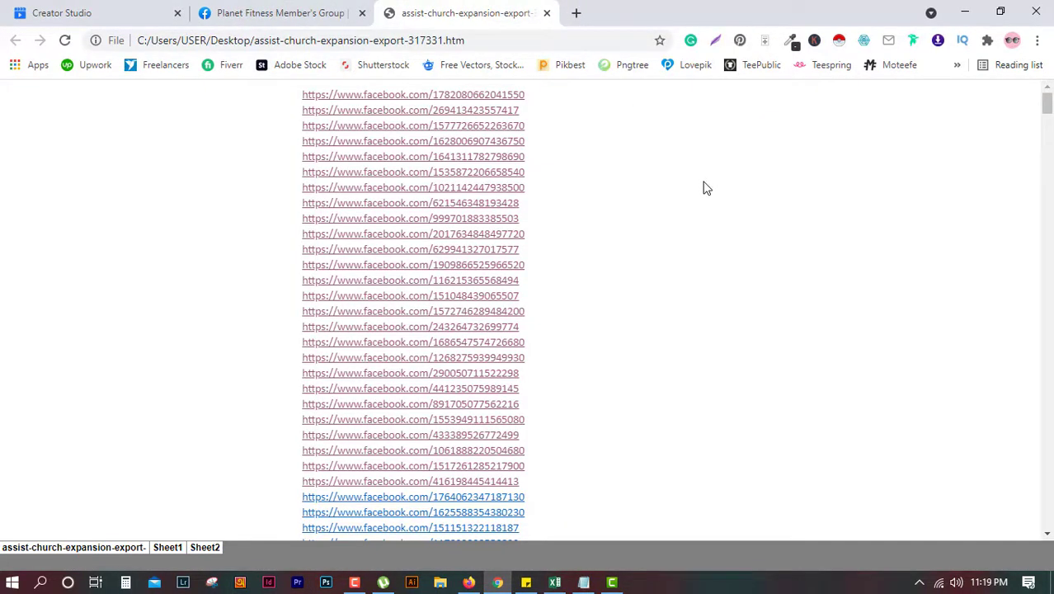
Step: Switch to Notepad and close the fitness email list-2nd file
{"action": "left_click", "coordinate": [584, 580]}
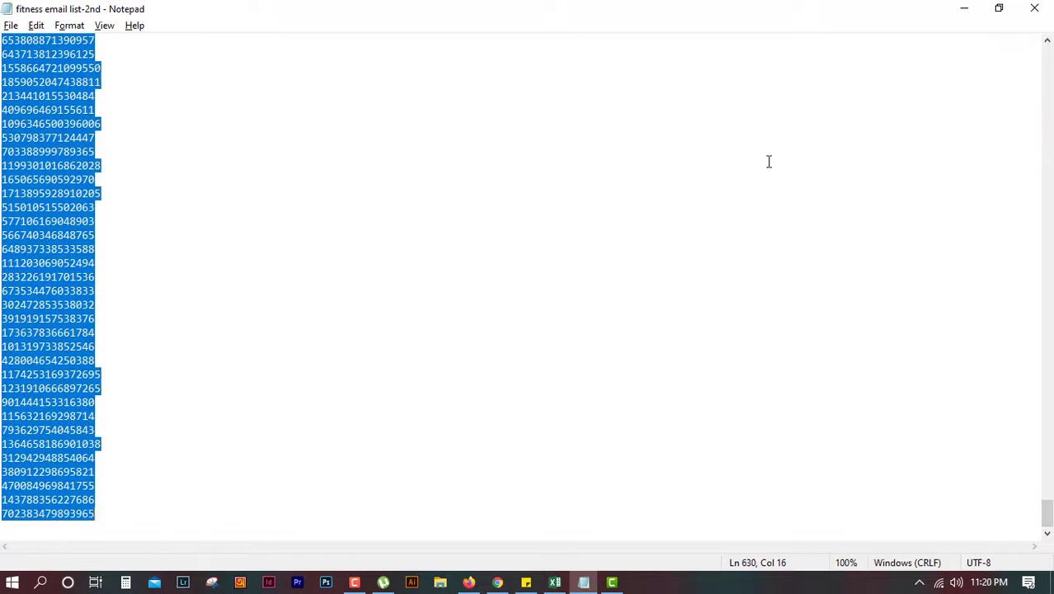
{"action": "left_click", "coordinate": [1034, 9]}
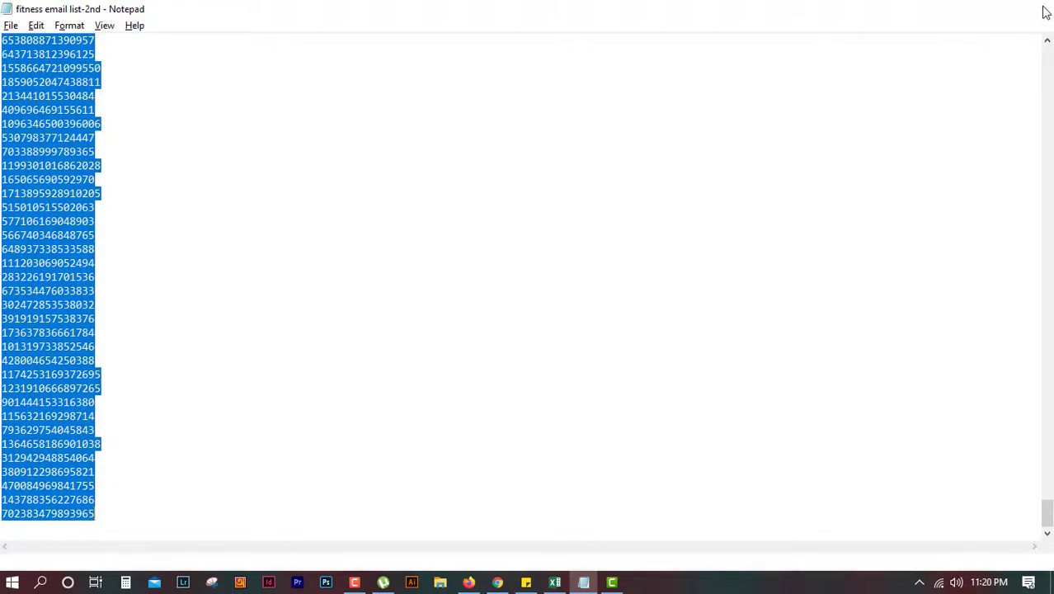